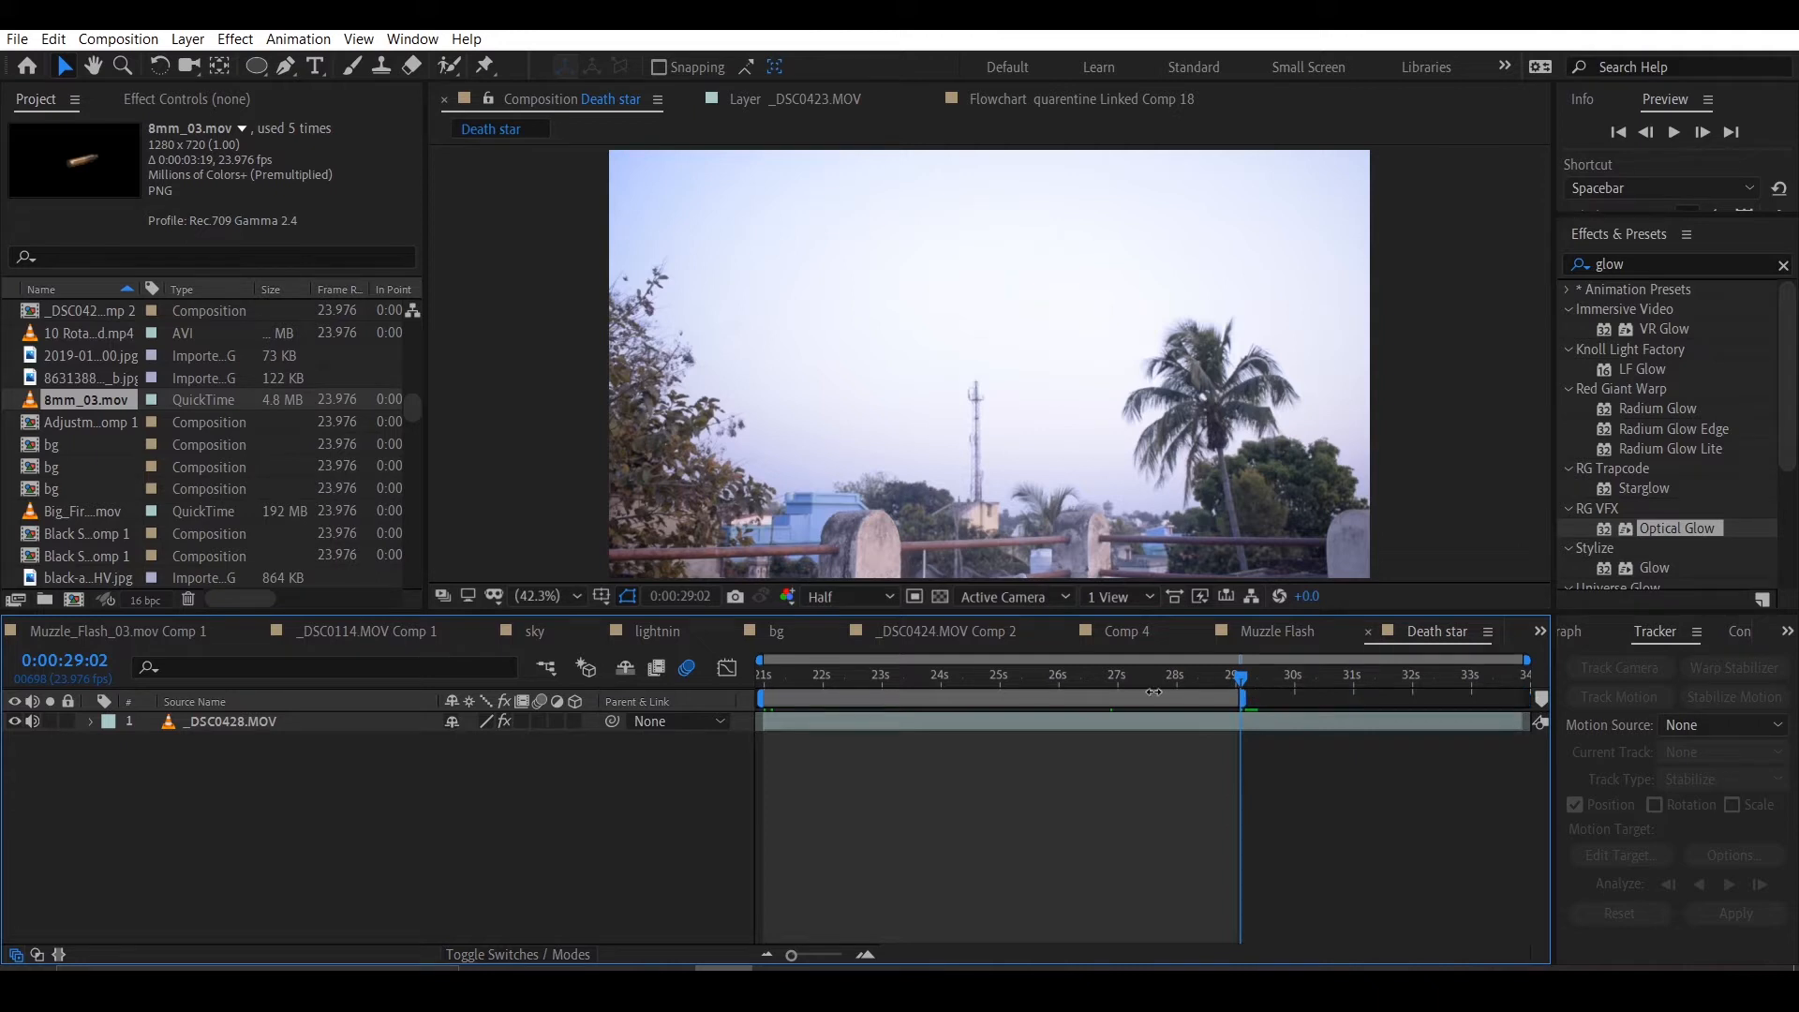
Step: Open the 3D Camera Tracker effect on the _DSC0428.MOV layer and analyze the footage
{"action": "left_click", "coordinate": [1263, 751]}
{"action": "left_click", "coordinate": [794, 676]}
{"action": "left_click", "coordinate": [246, 722]}
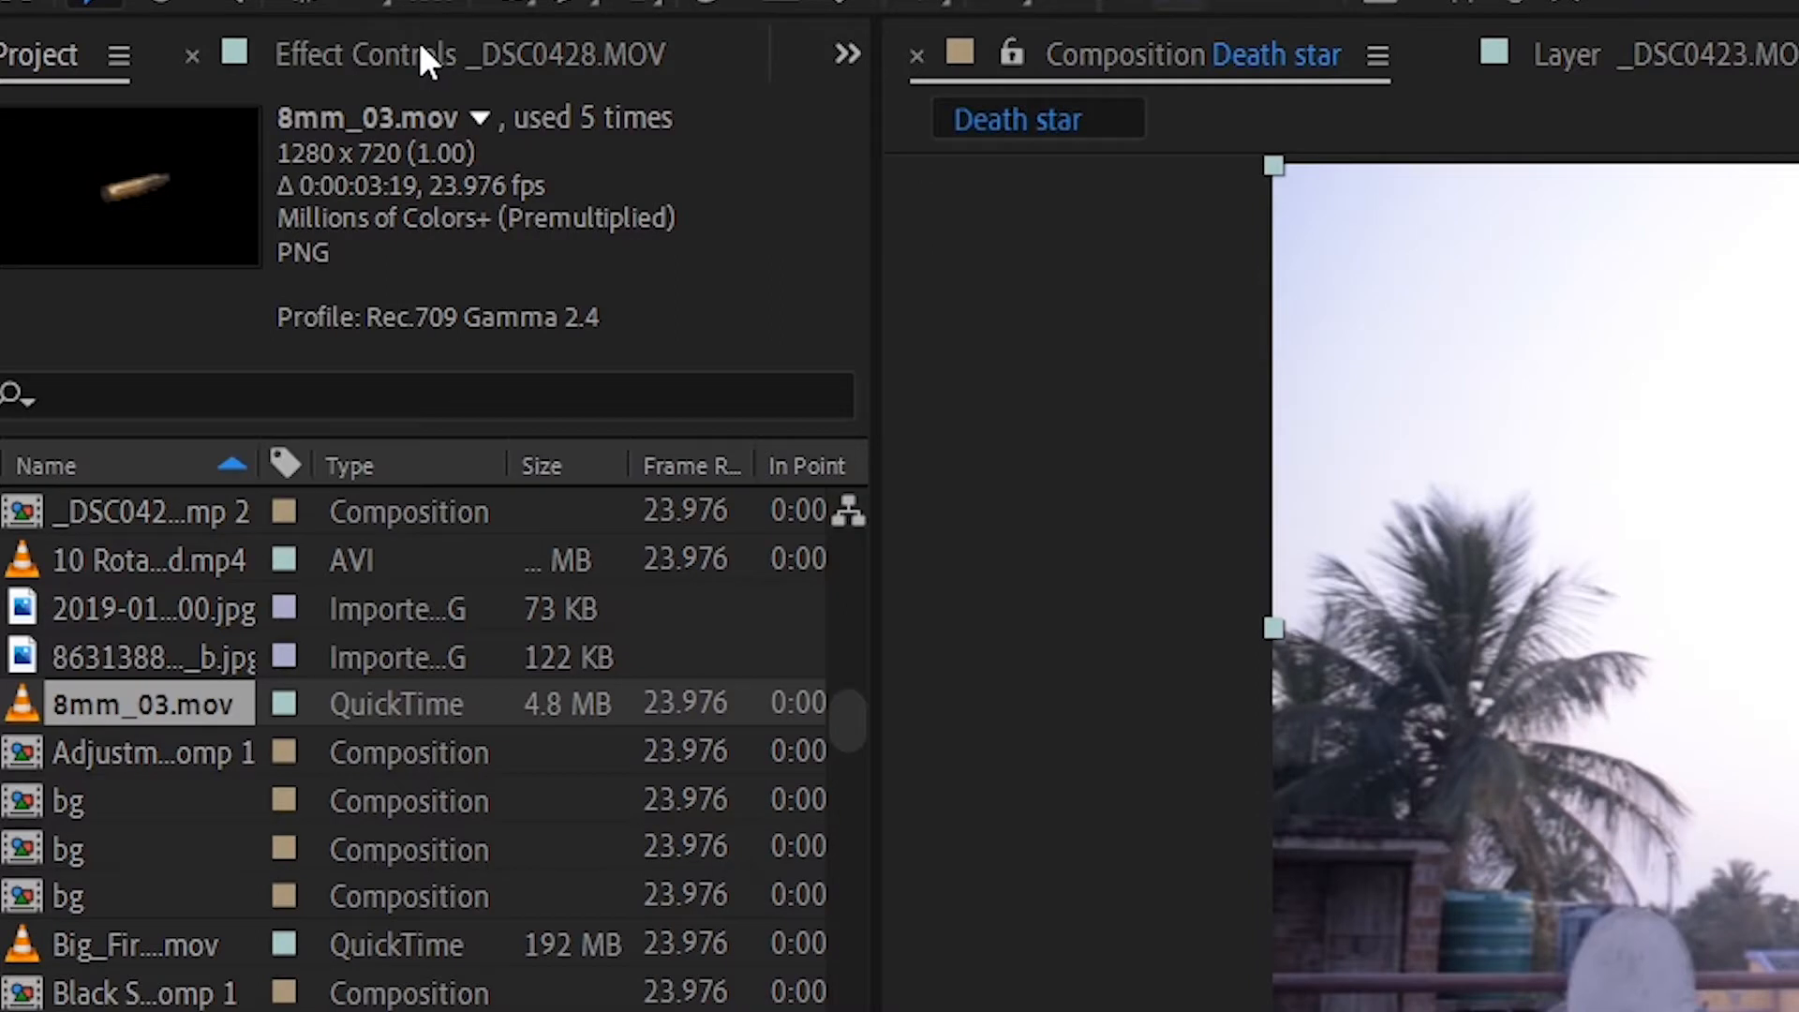
{"action": "left_click", "coordinate": [419, 49]}
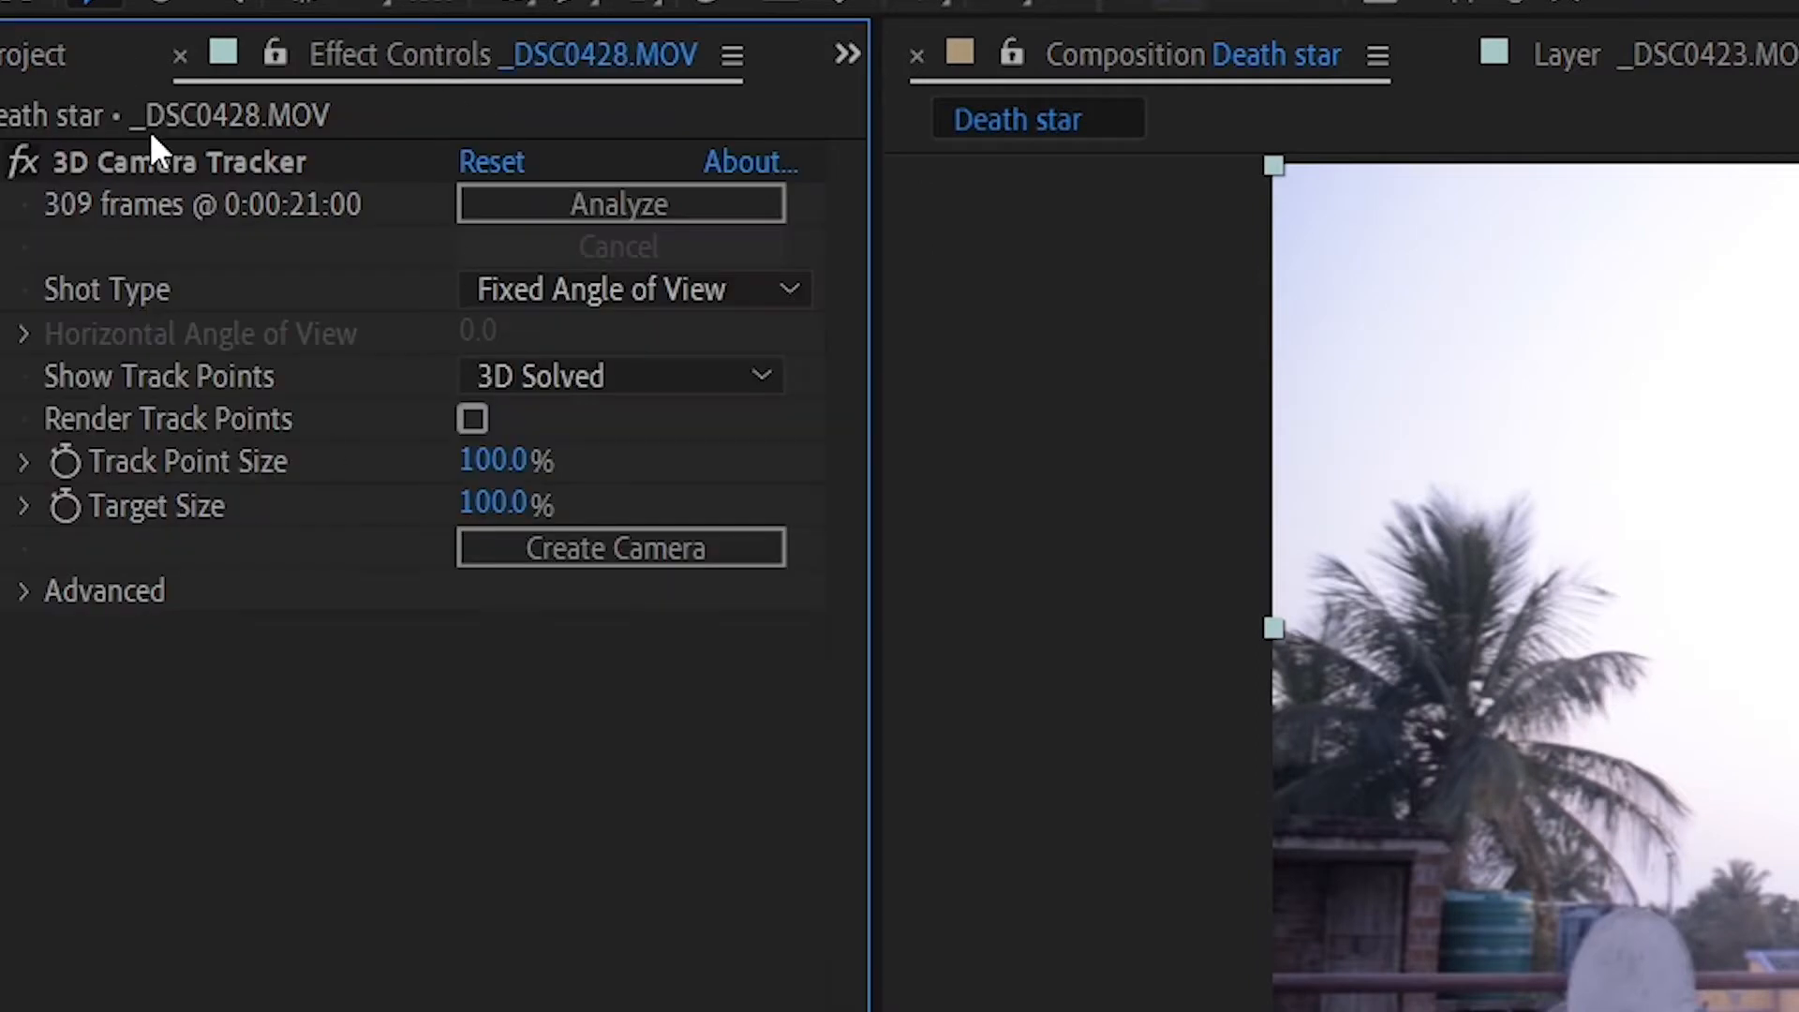
{"action": "left_click", "coordinate": [158, 165]}
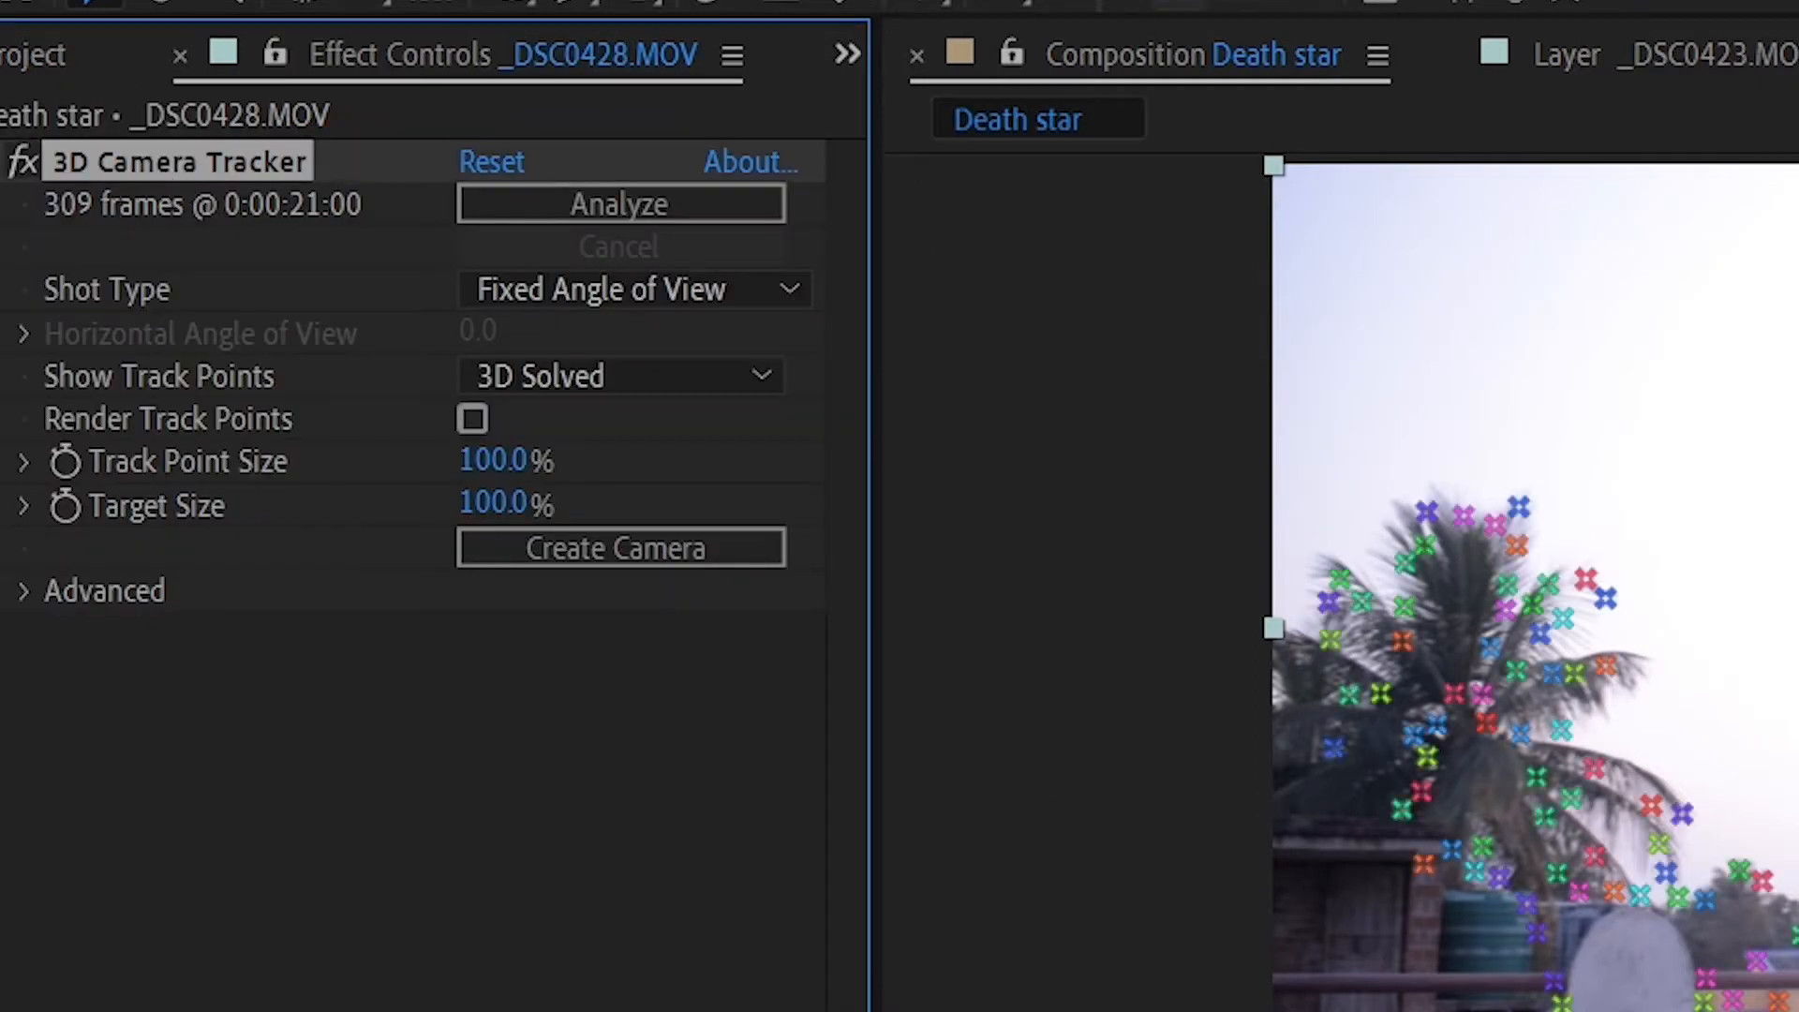
{"action": "left_click", "coordinate": [474, 205]}
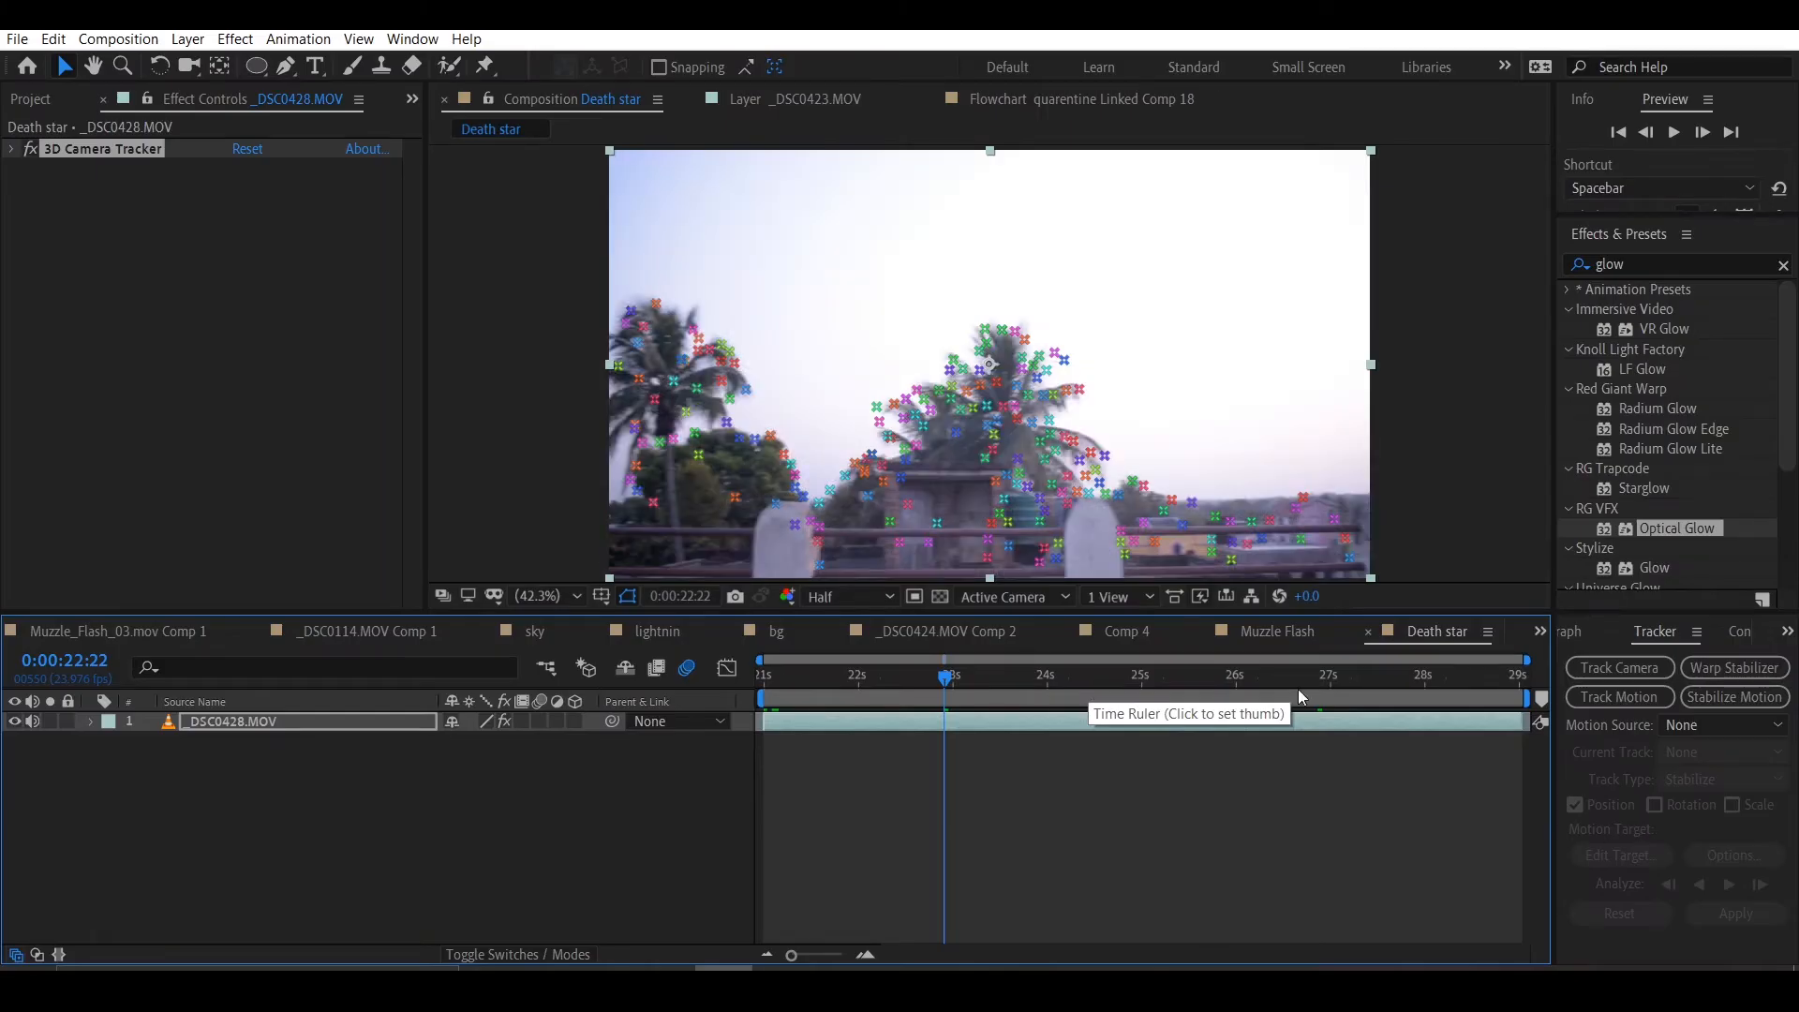
Step: At 0:00:27:23, select the track points on the distant tower and set them as the ground plane and origin
{"action": "left_click", "coordinate": [1420, 677]}
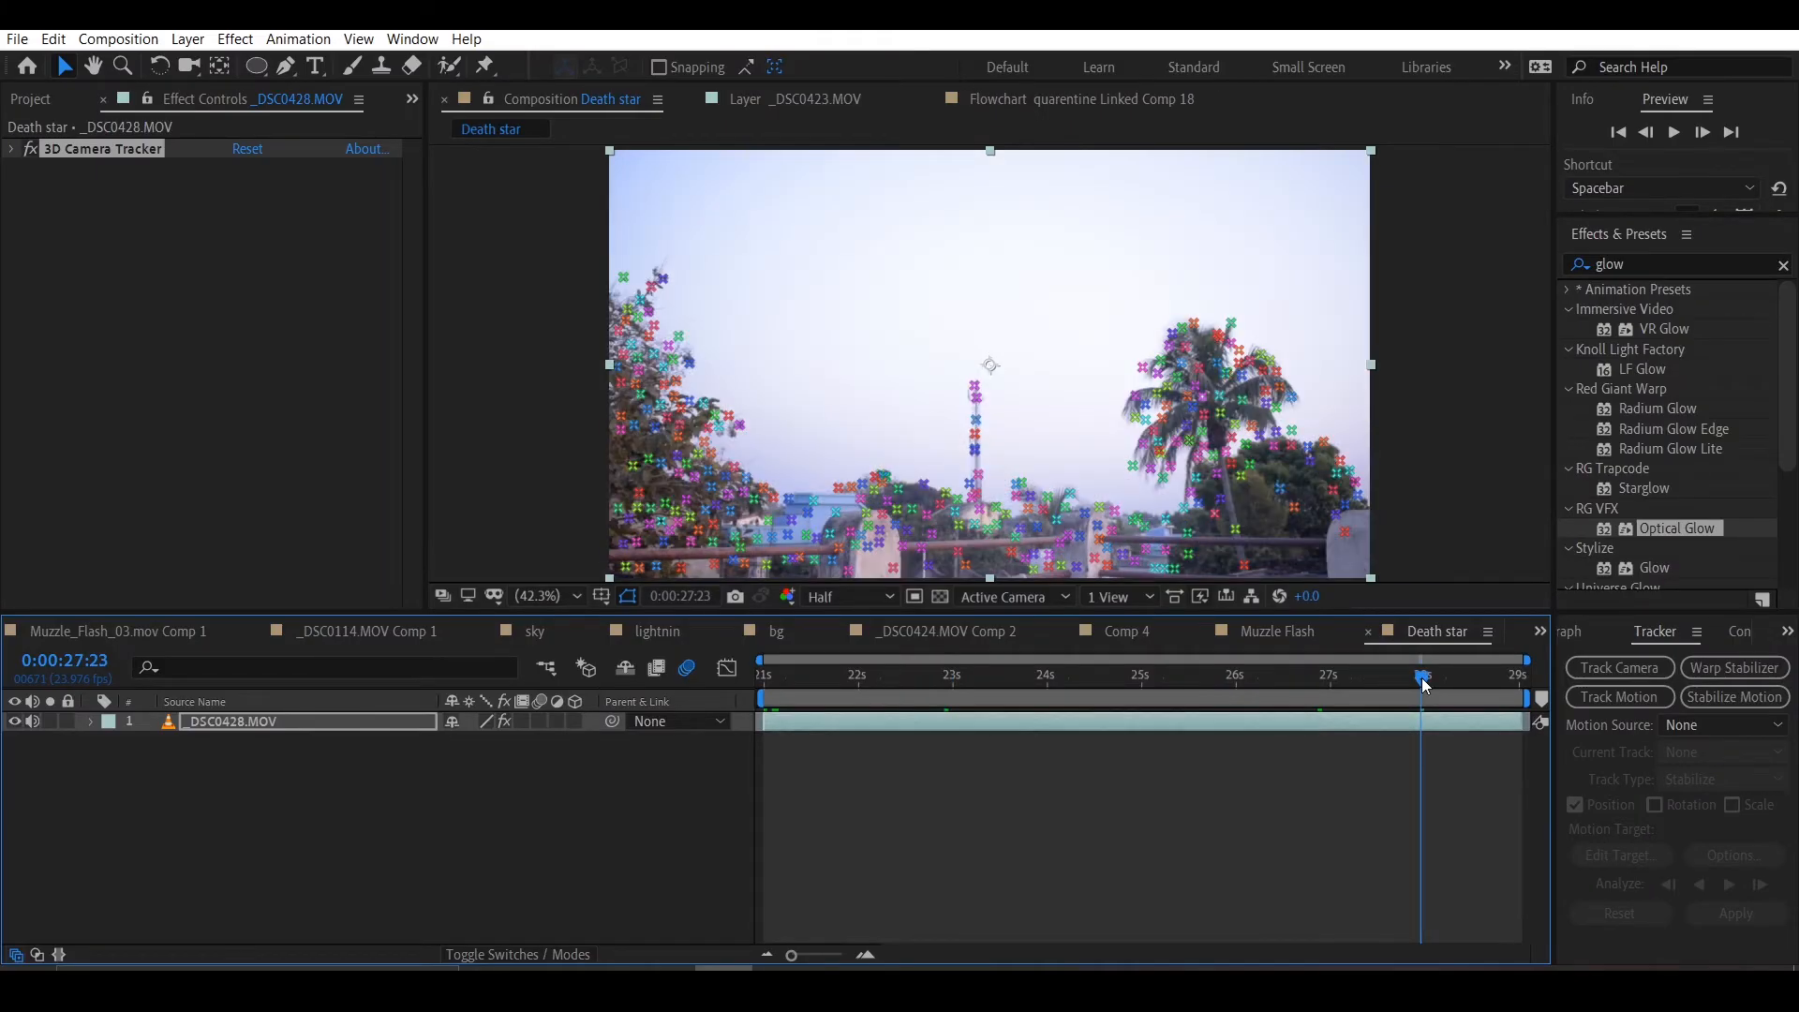
{"action": "mouse_move", "coordinate": [922, 343]}
{"action": "left_mouse_down"}
{"action": "mouse_move", "coordinate": [1049, 432]}
{"action": "mouse_move", "coordinate": [968, 352]}
{"action": "mouse_move", "coordinate": [928, 496]}
{"action": "mouse_move", "coordinate": [1076, 414]}
{"action": "mouse_move", "coordinate": [897, 376]}
{"action": "left_mouse_up"}
{"action": "right_click", "coordinate": [967, 424]}
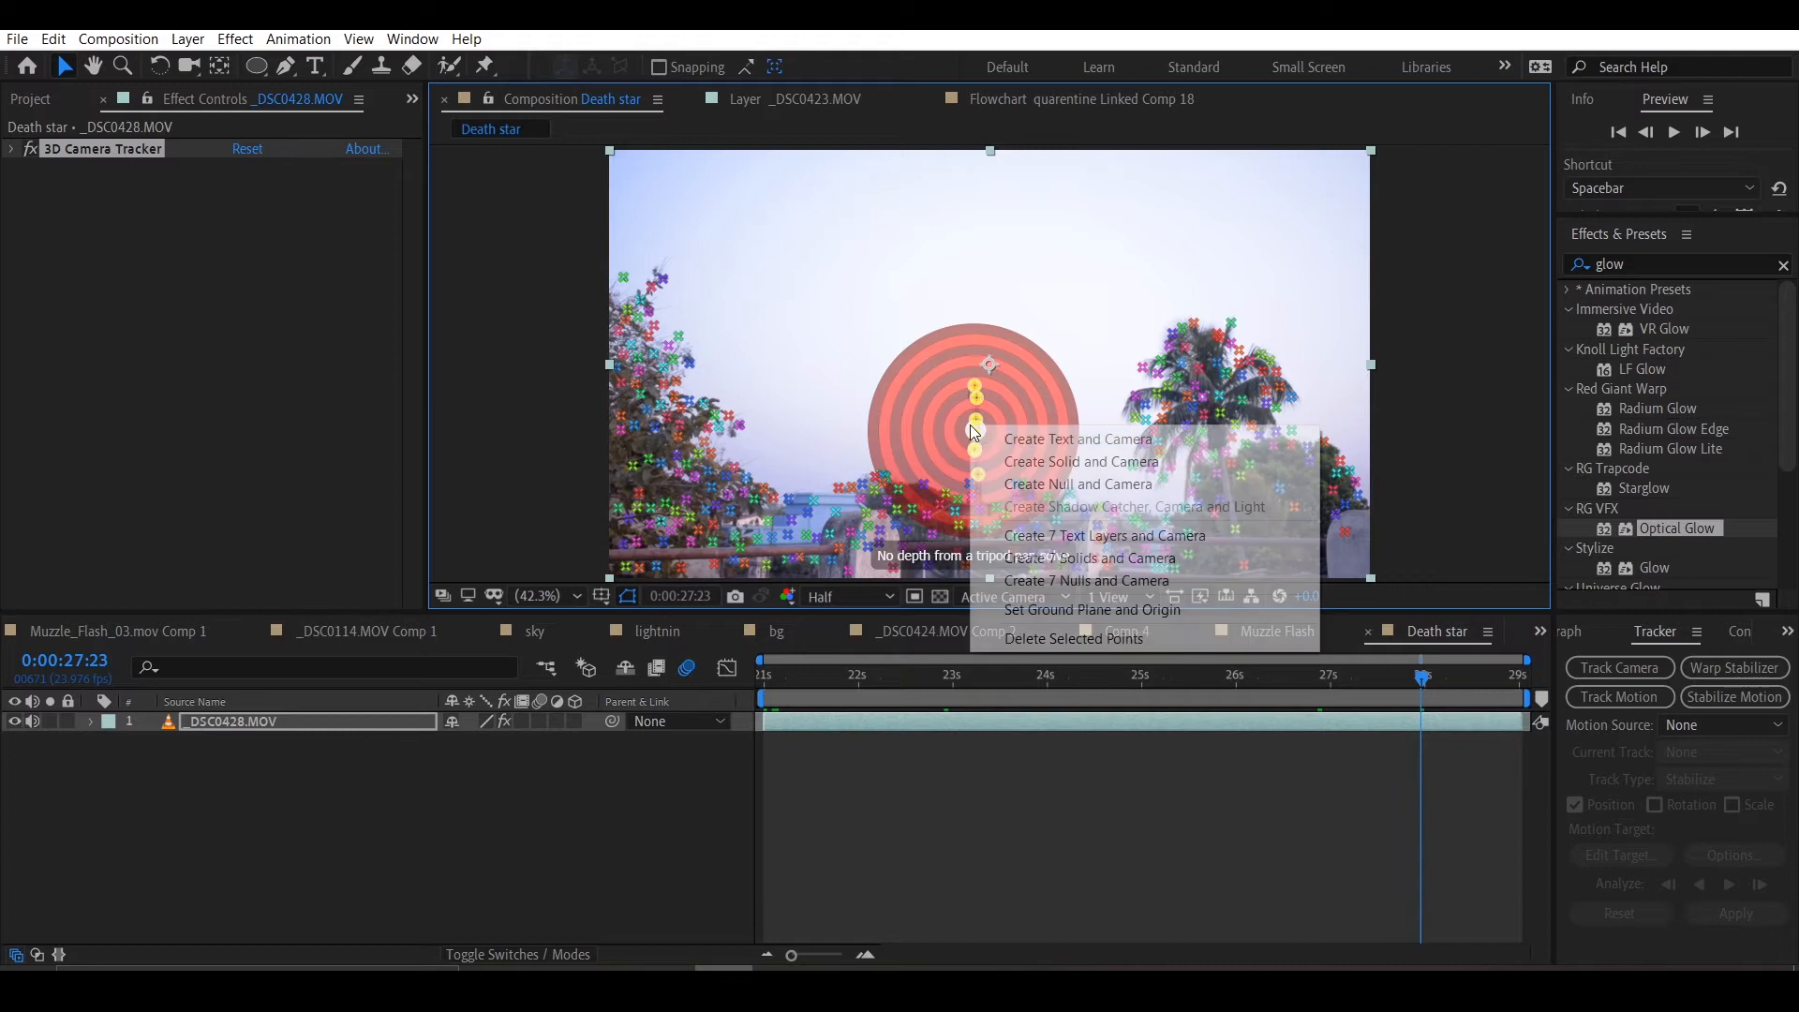
{"action": "left_click", "coordinate": [1132, 610]}
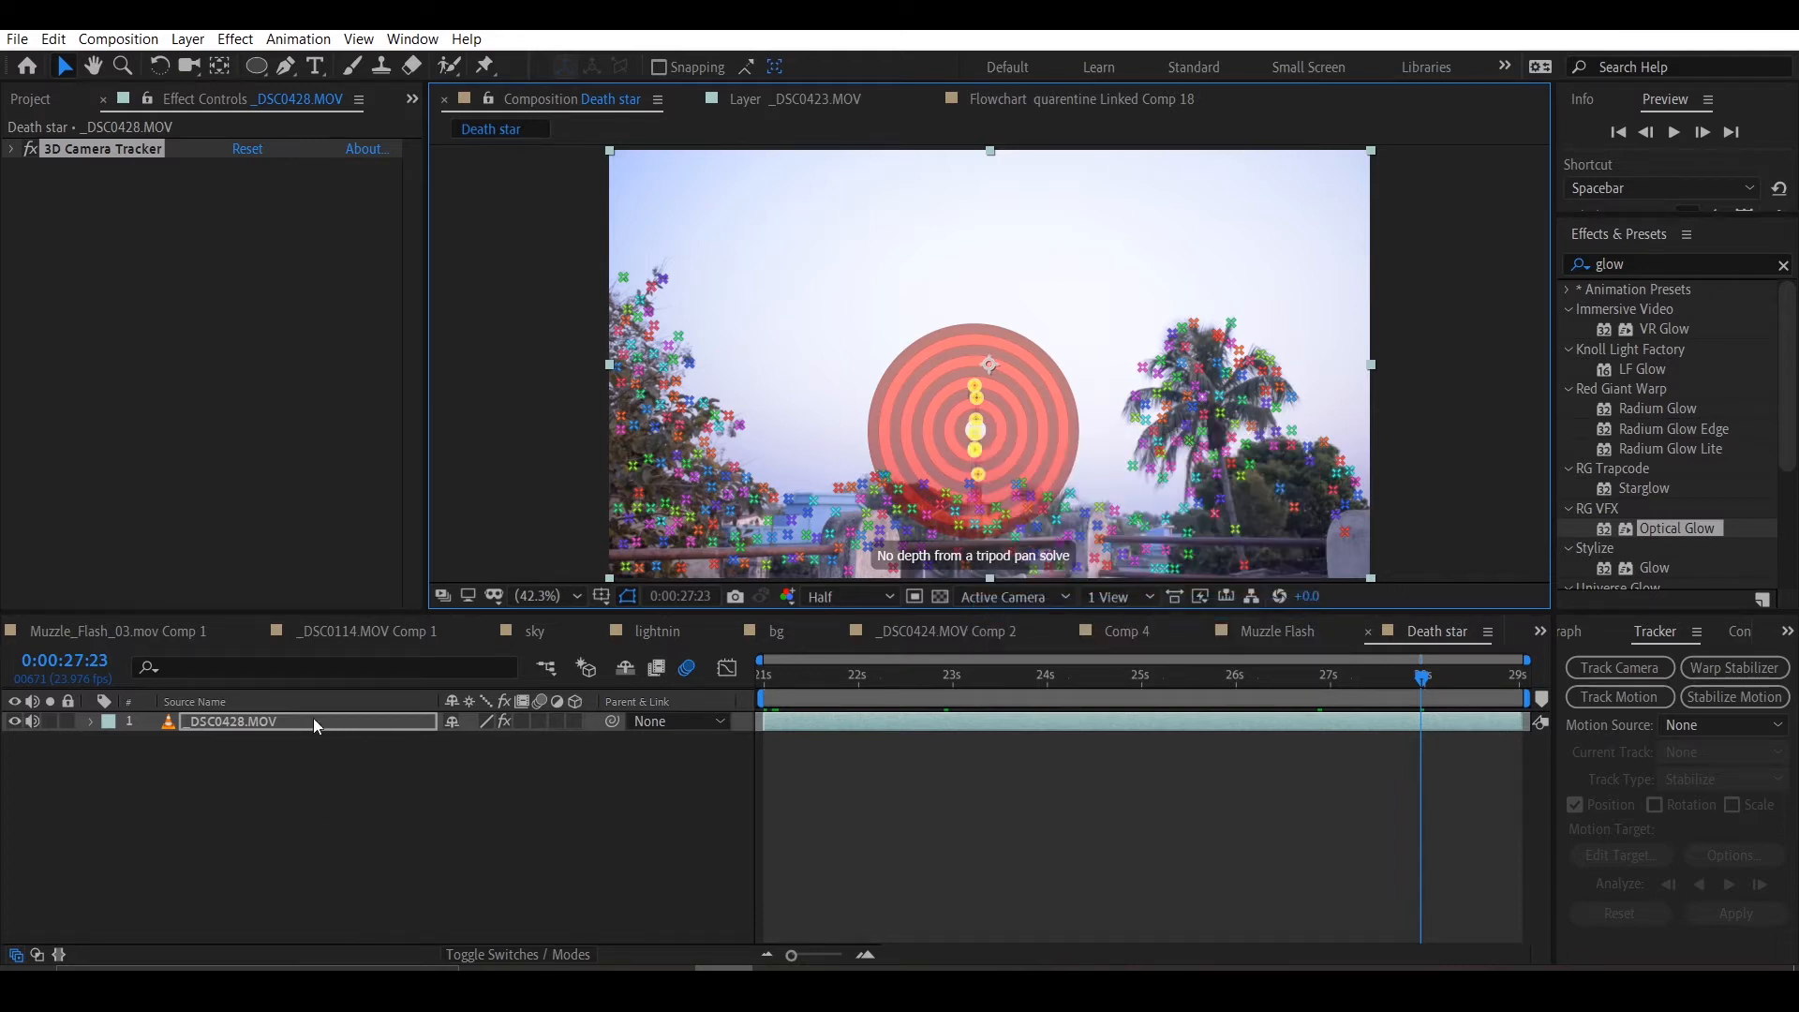
Step: Create a tracker camera from the 3D Camera Tracker effect on _DSC0428.MOV and select the new camera layer
{"action": "left_click", "coordinate": [103, 184]}
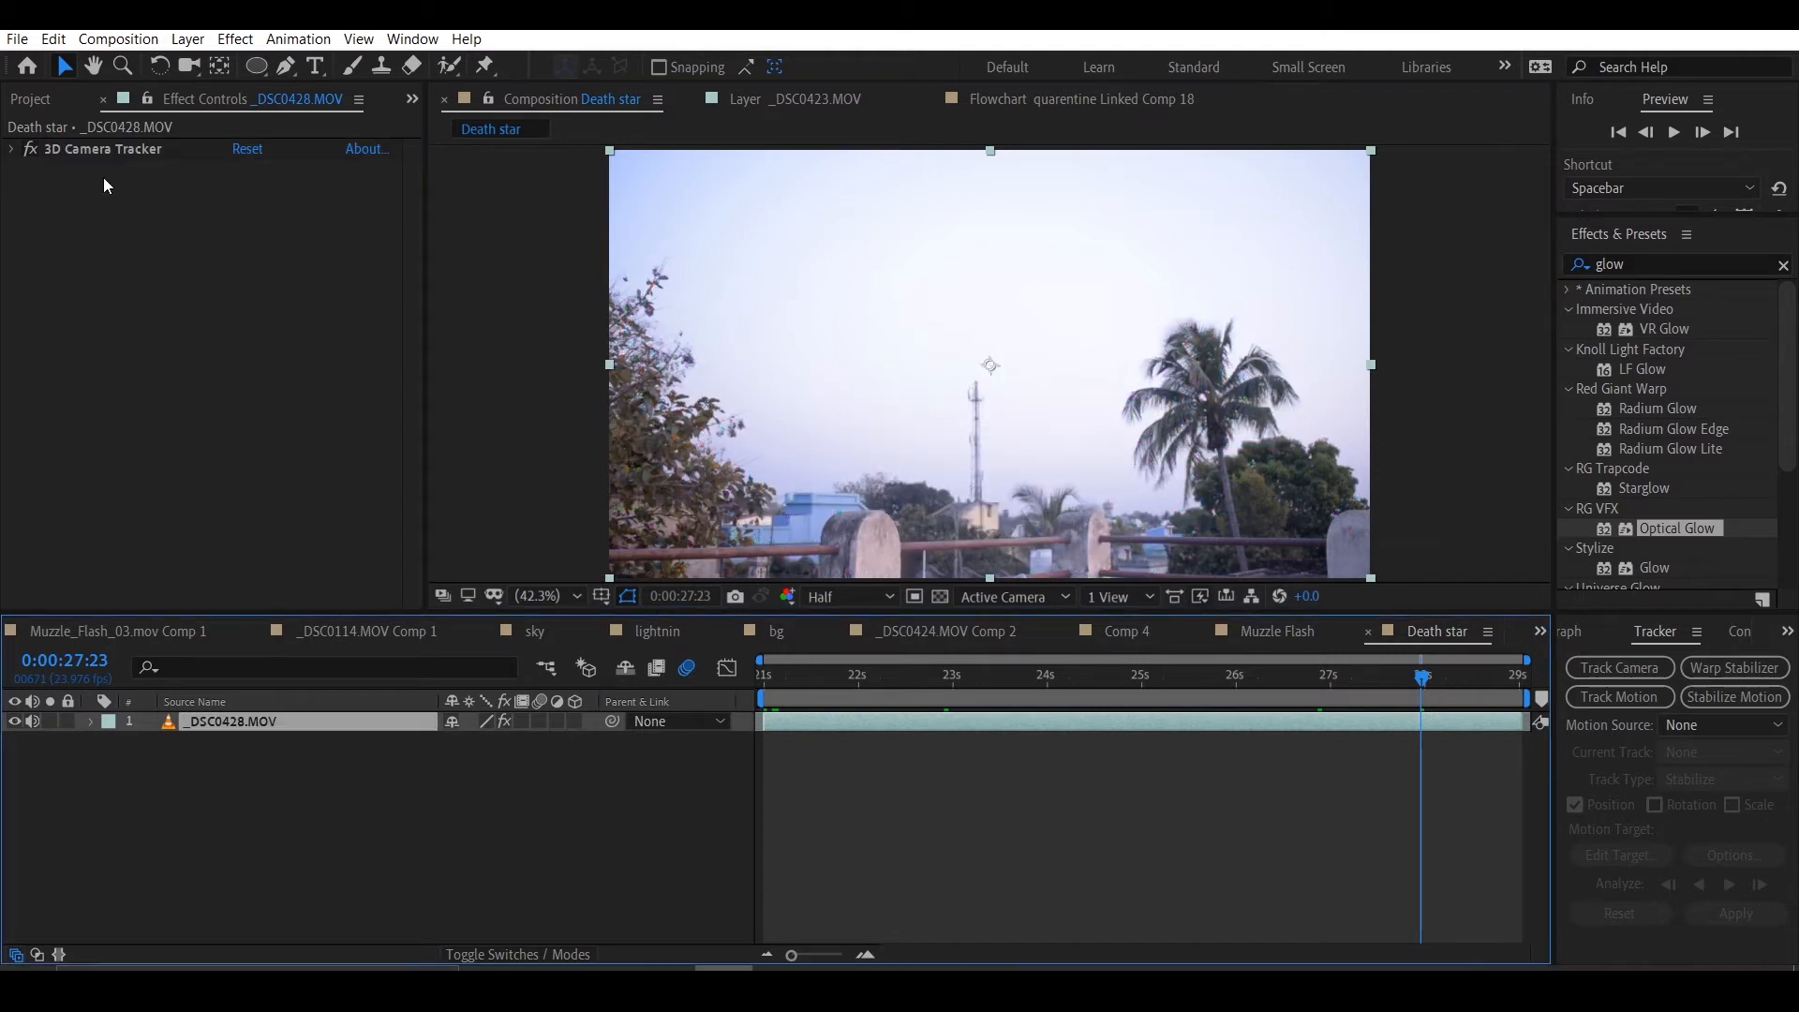
{"action": "left_click", "coordinate": [13, 150]}
{"action": "left_click", "coordinate": [11, 149]}
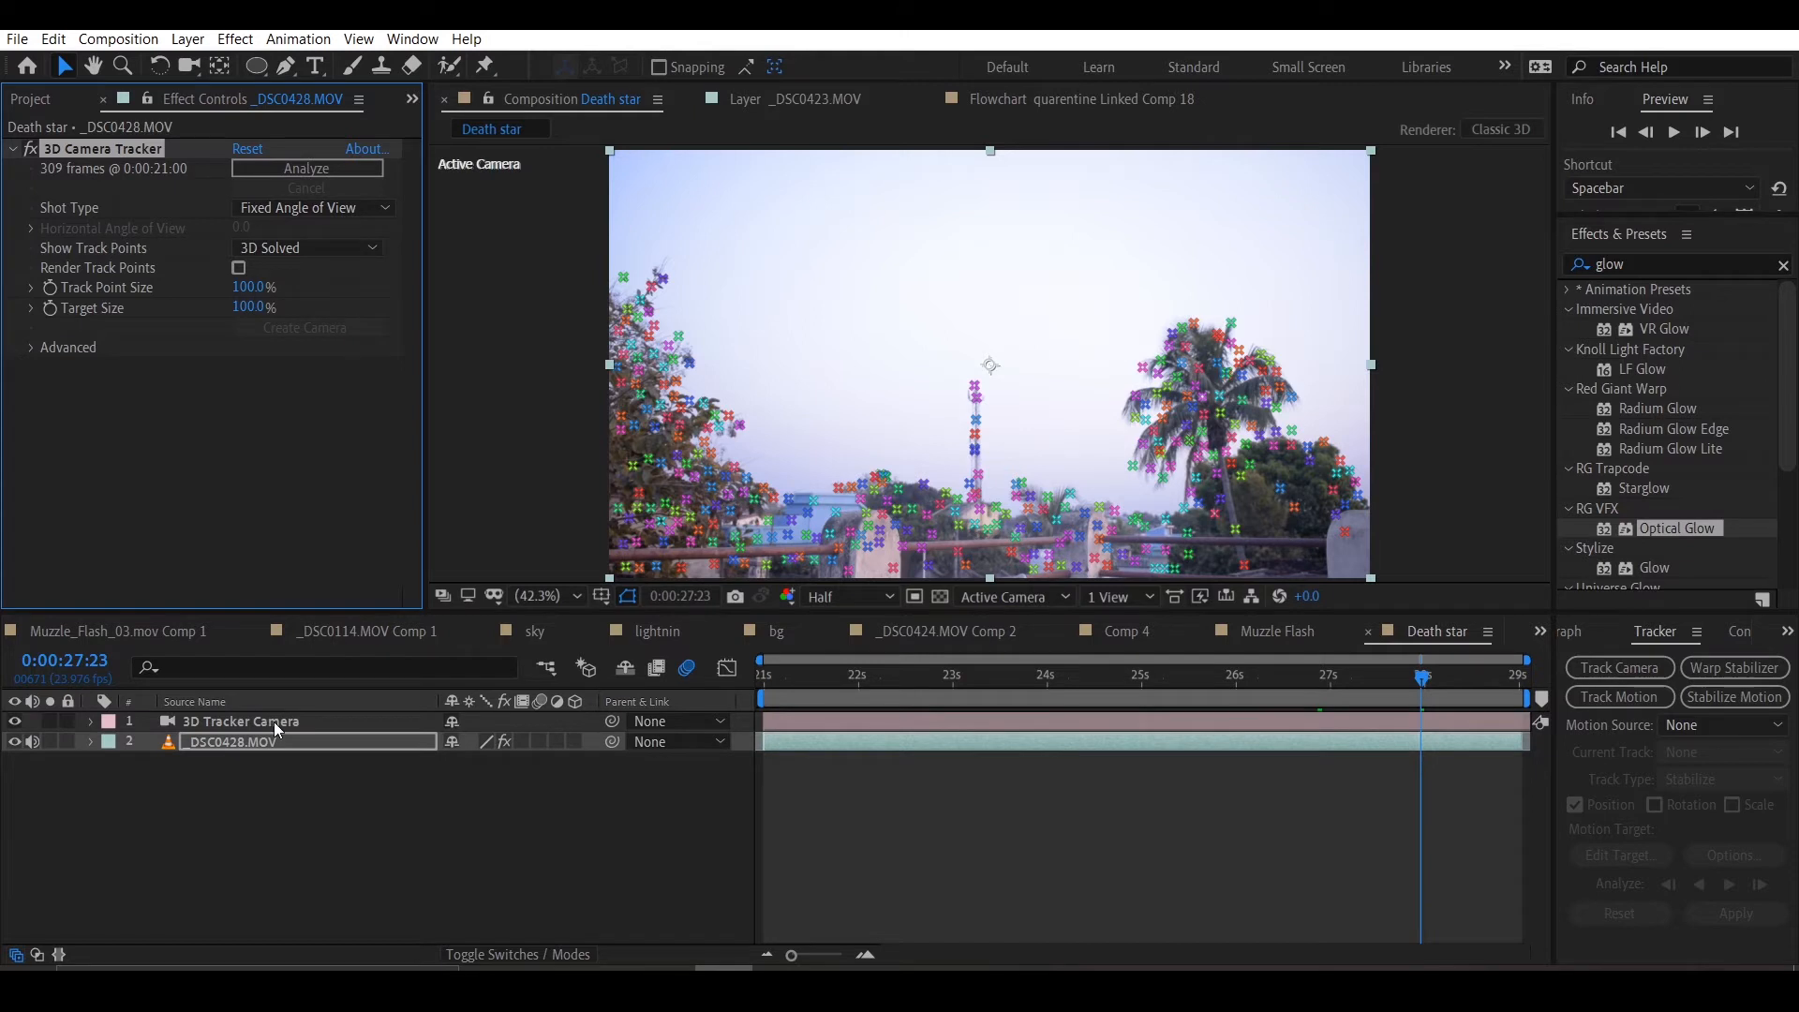
{"action": "left_click", "coordinate": [323, 719]}
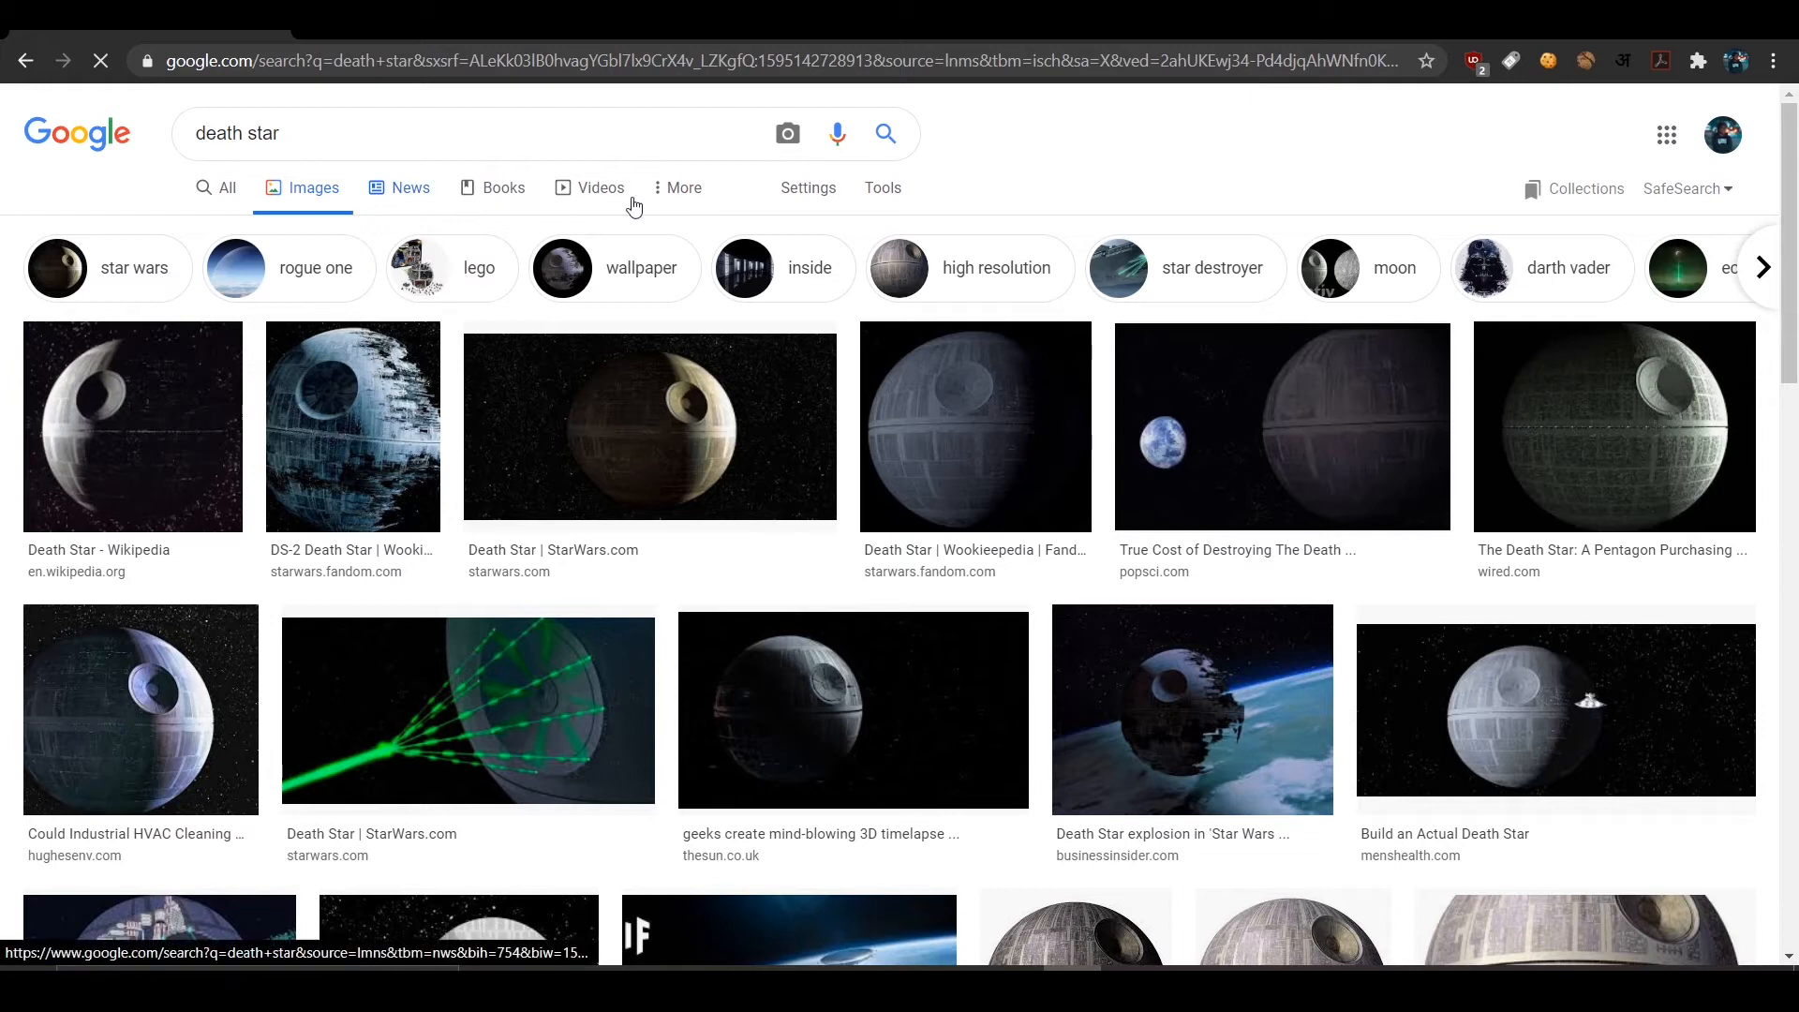
Step: Filter the "death star" image results by the usage rights "Labeled for noncommercial reuse with modification"
{"action": "left_click", "coordinate": [885, 192]}
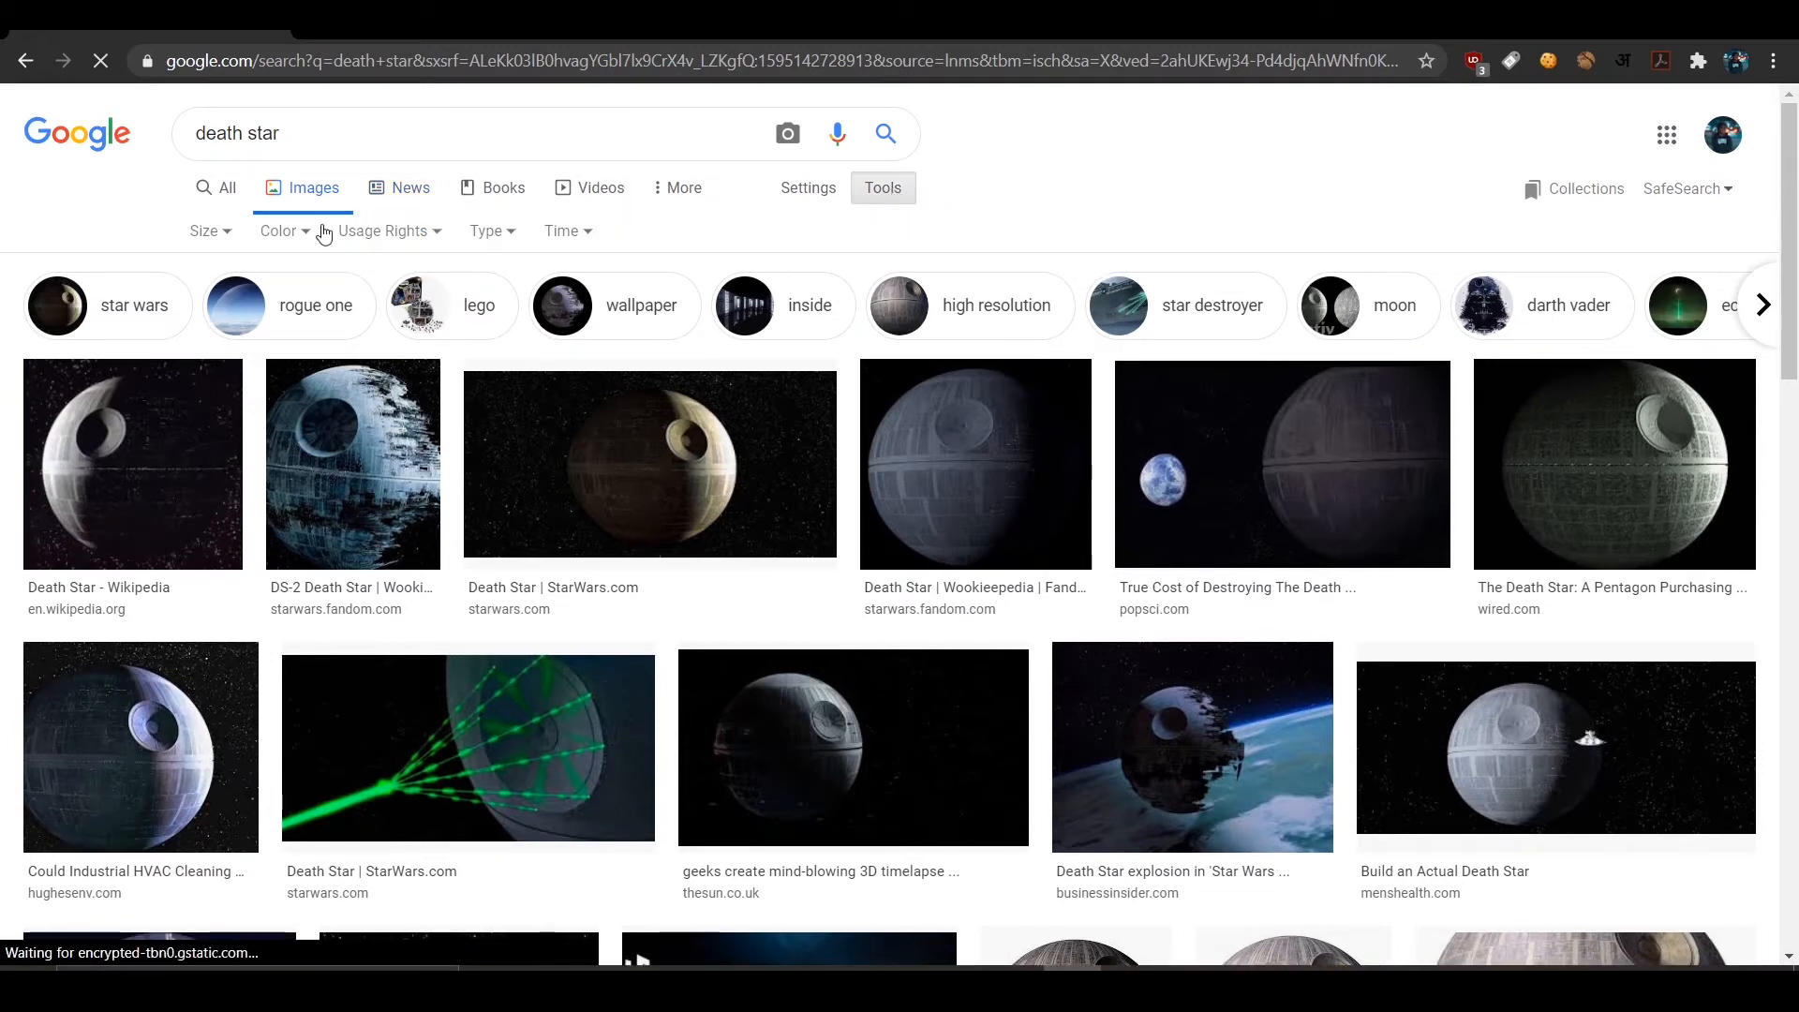
{"action": "left_click", "coordinate": [435, 234]}
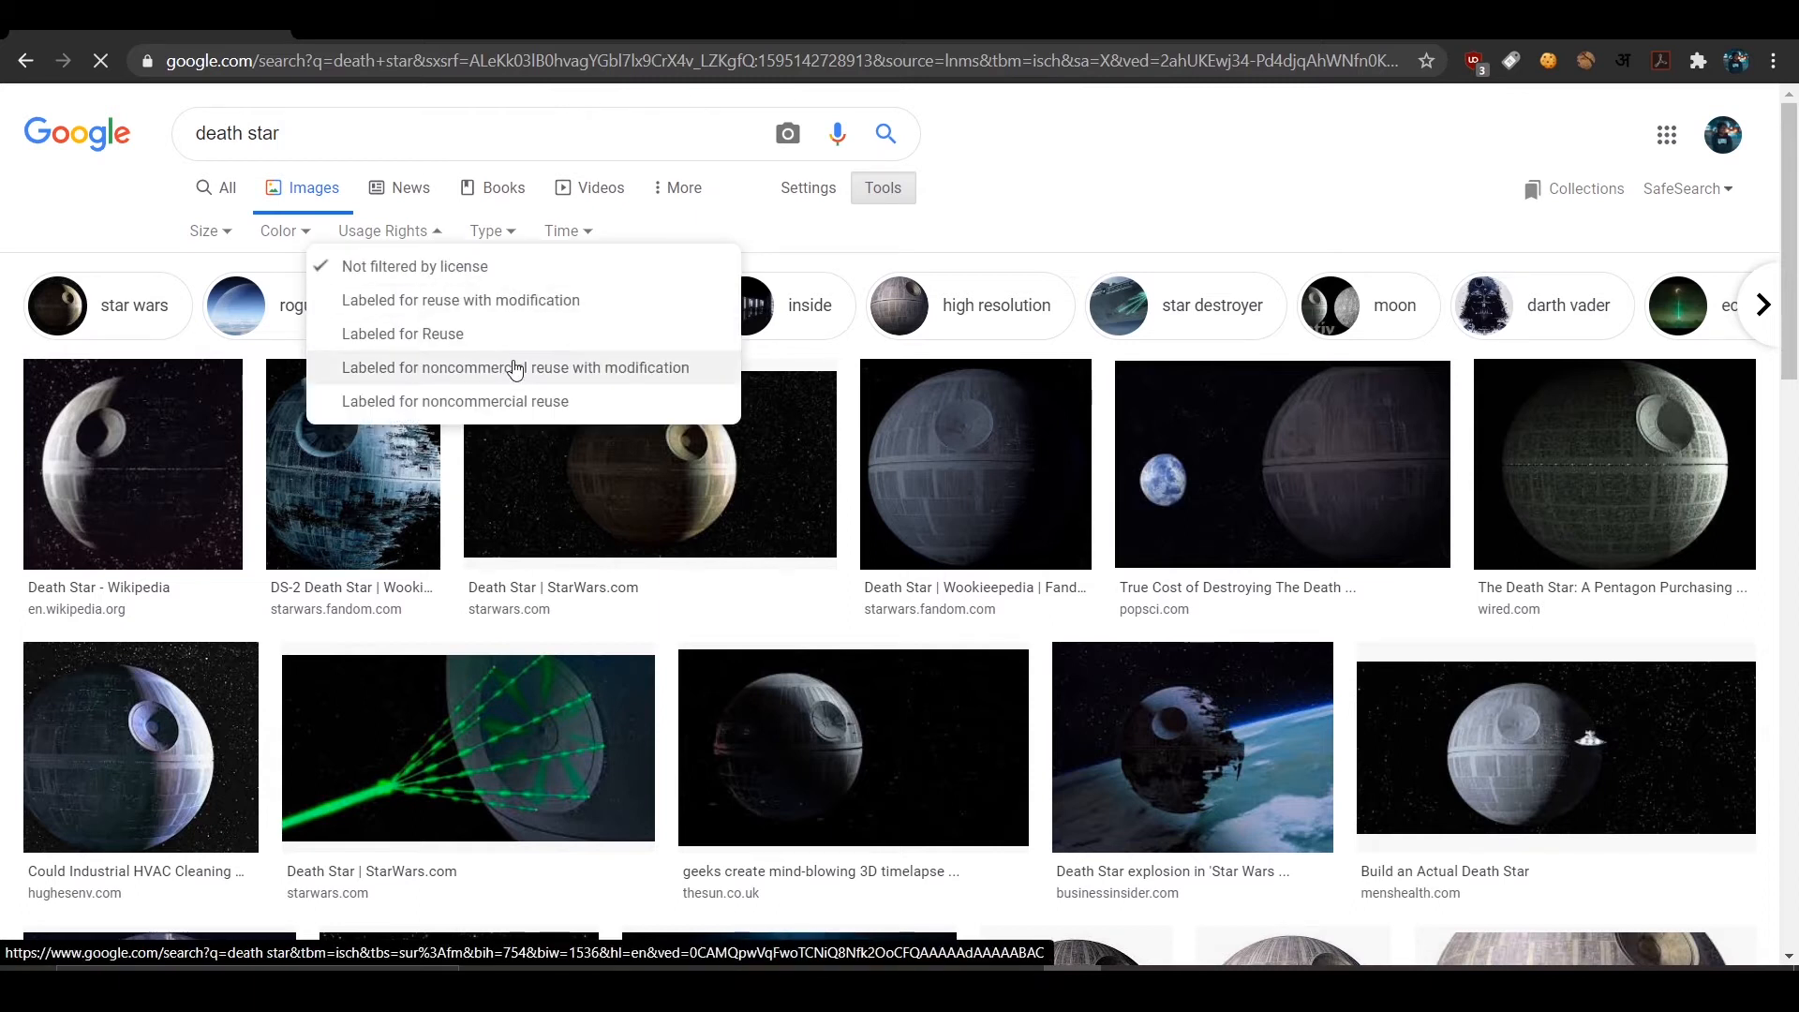
{"action": "left_click", "coordinate": [514, 370]}
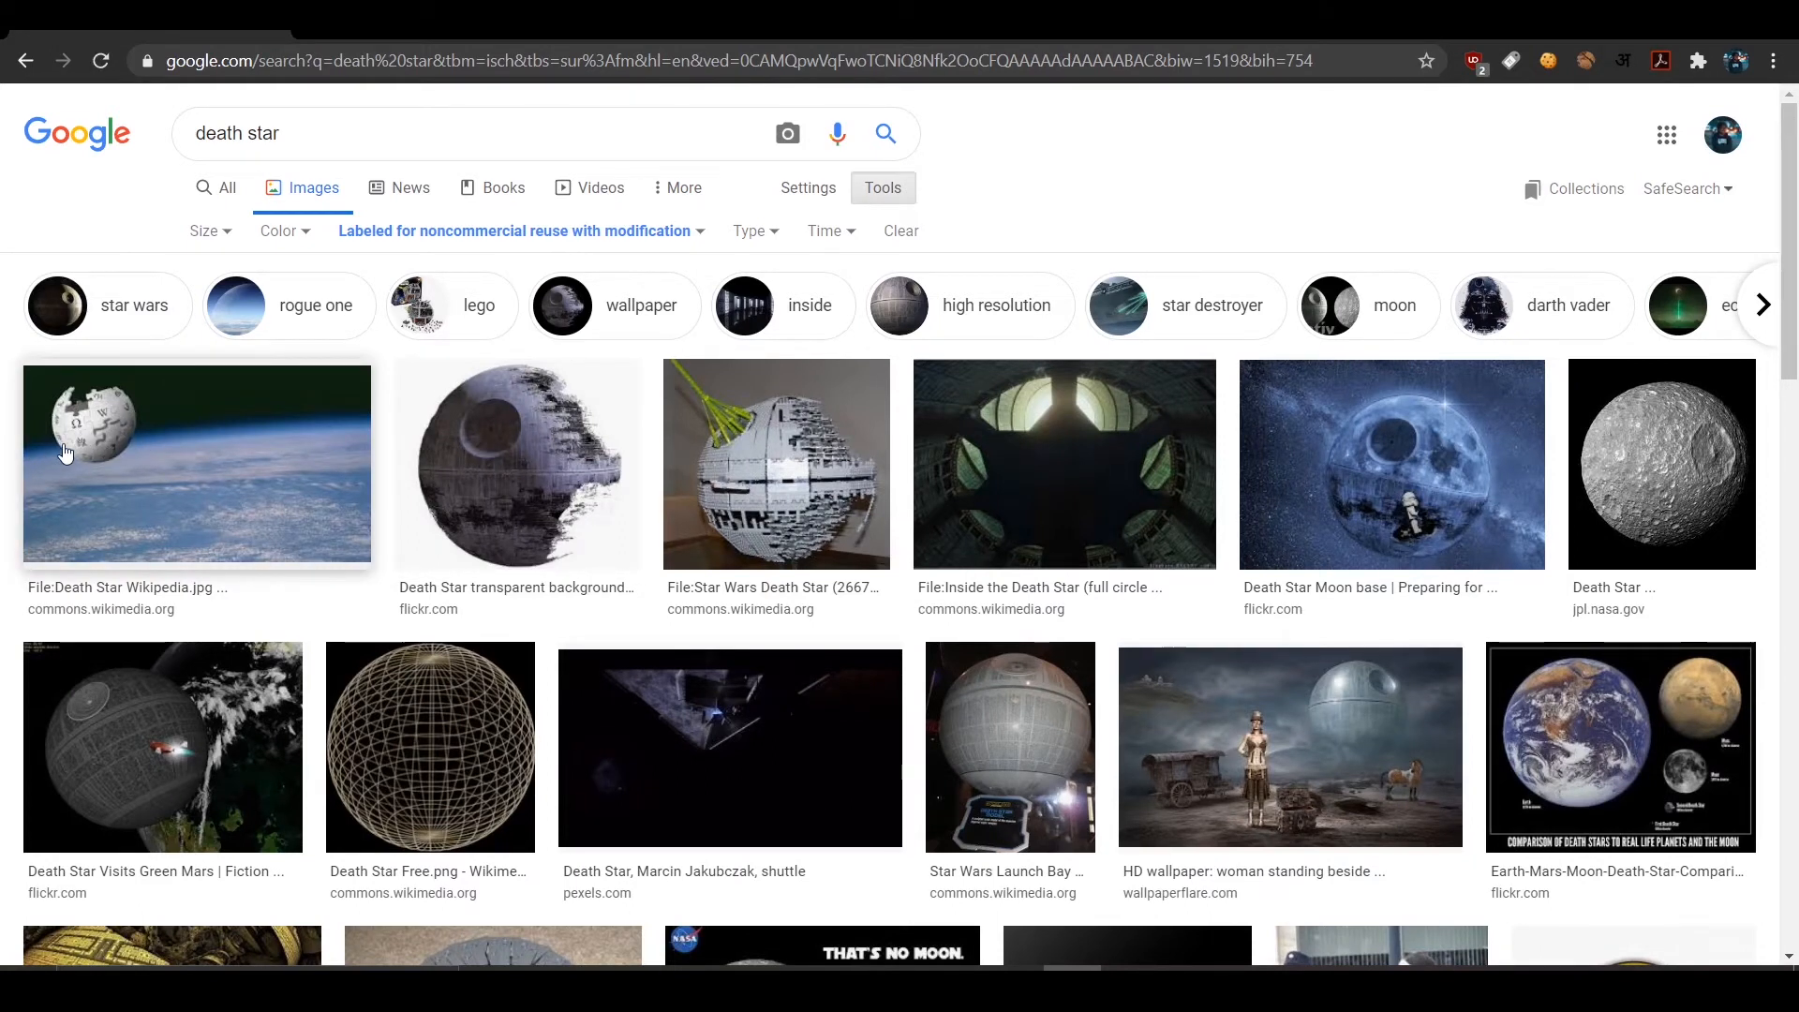
{"action": "key", "text": "alt+Tab"}
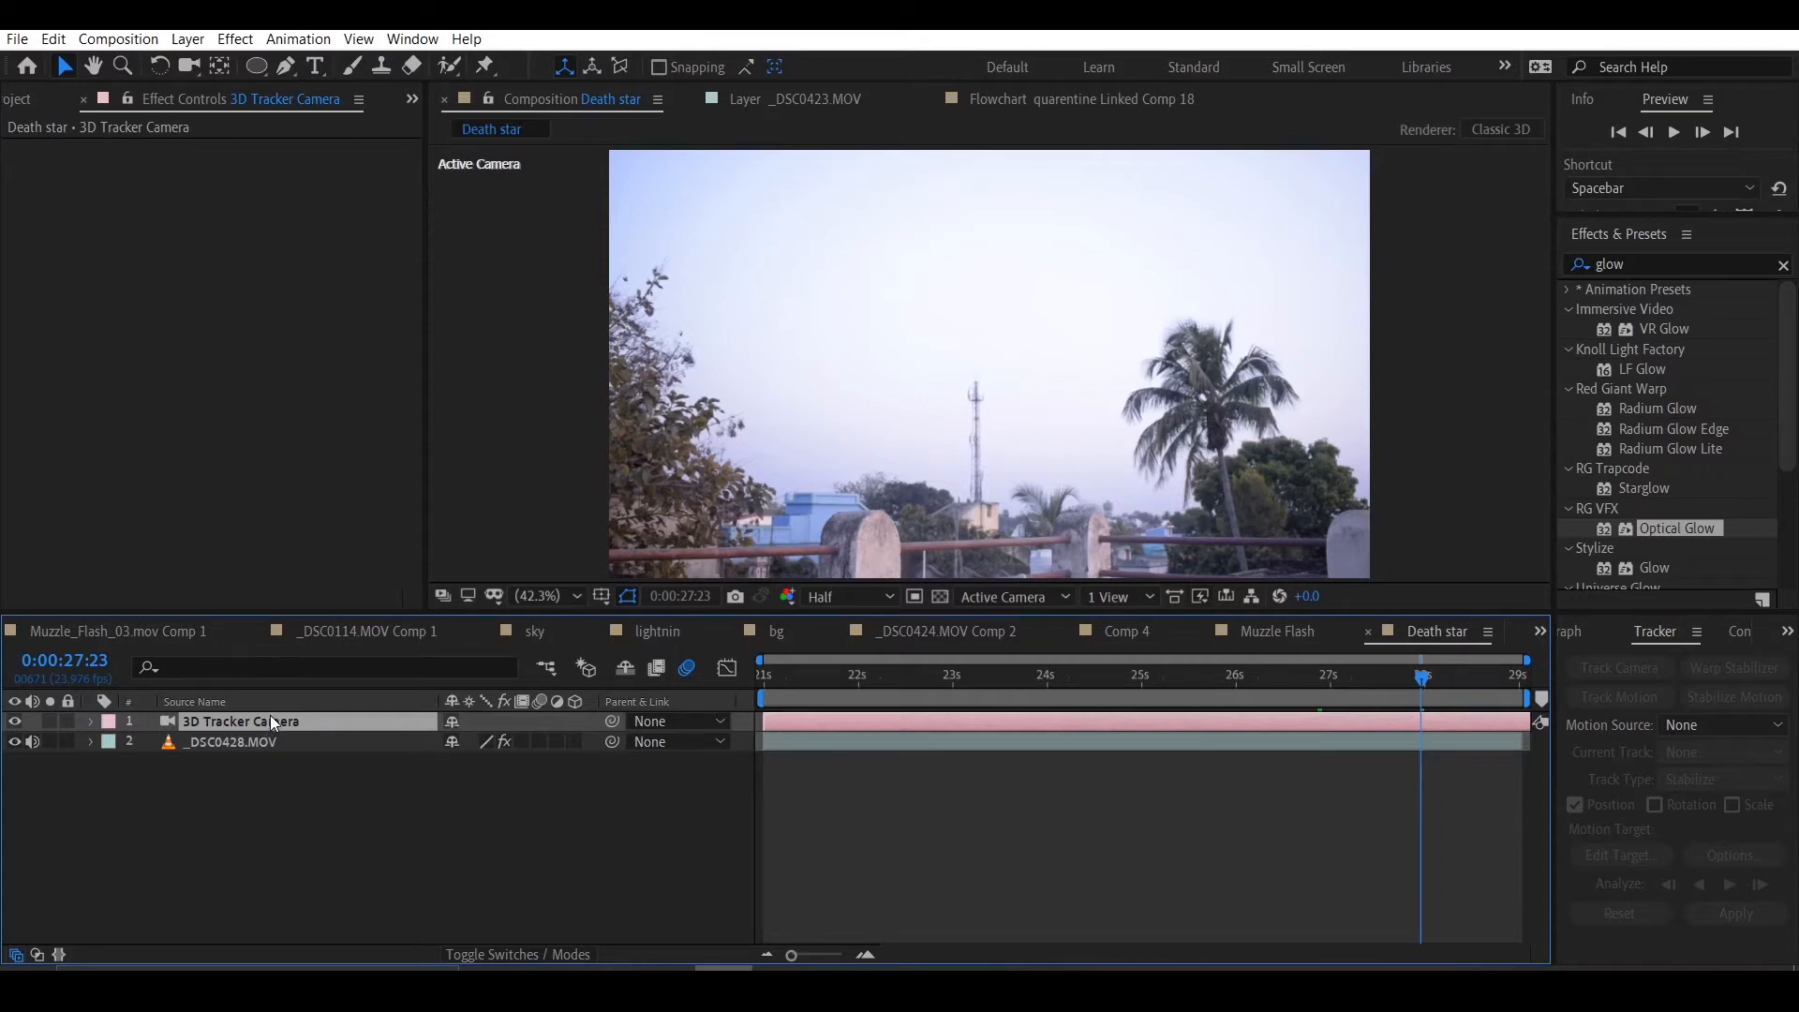
{"action": "left_click", "coordinate": [271, 738]}
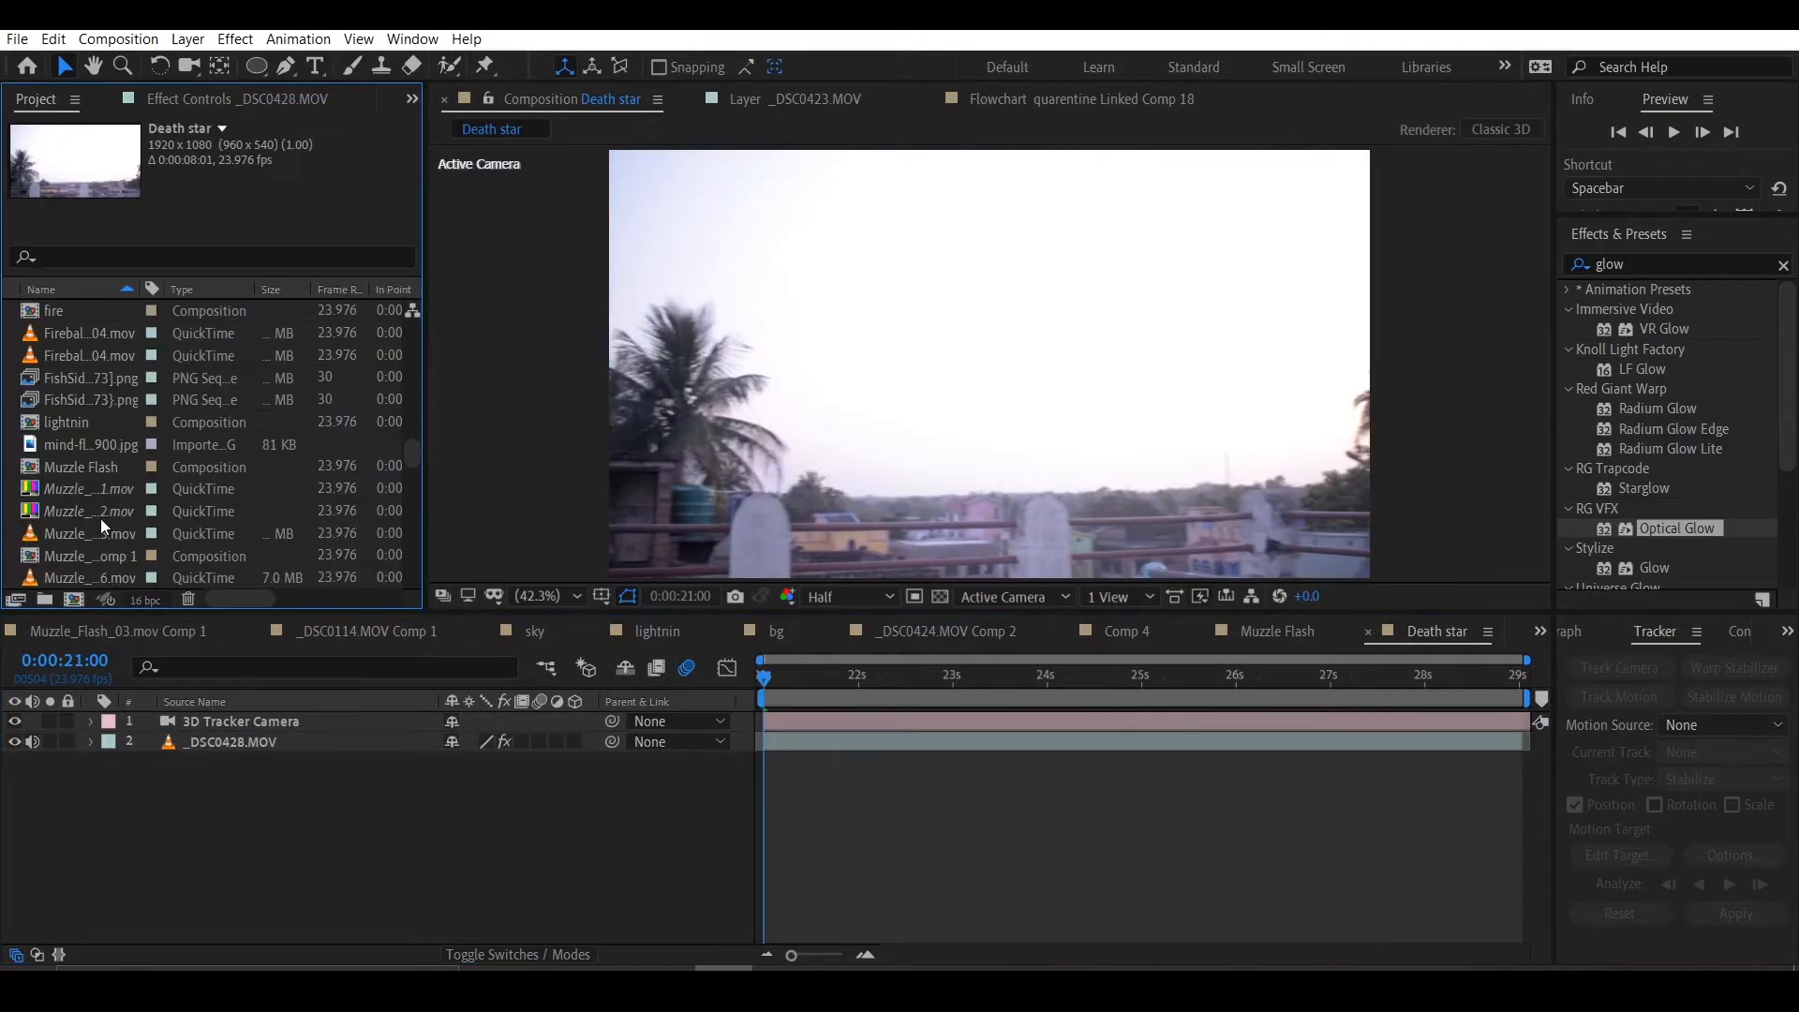
{"action": "scroll", "coordinate": [99, 519], "scroll_direction": "up", "scroll_amount": 10}
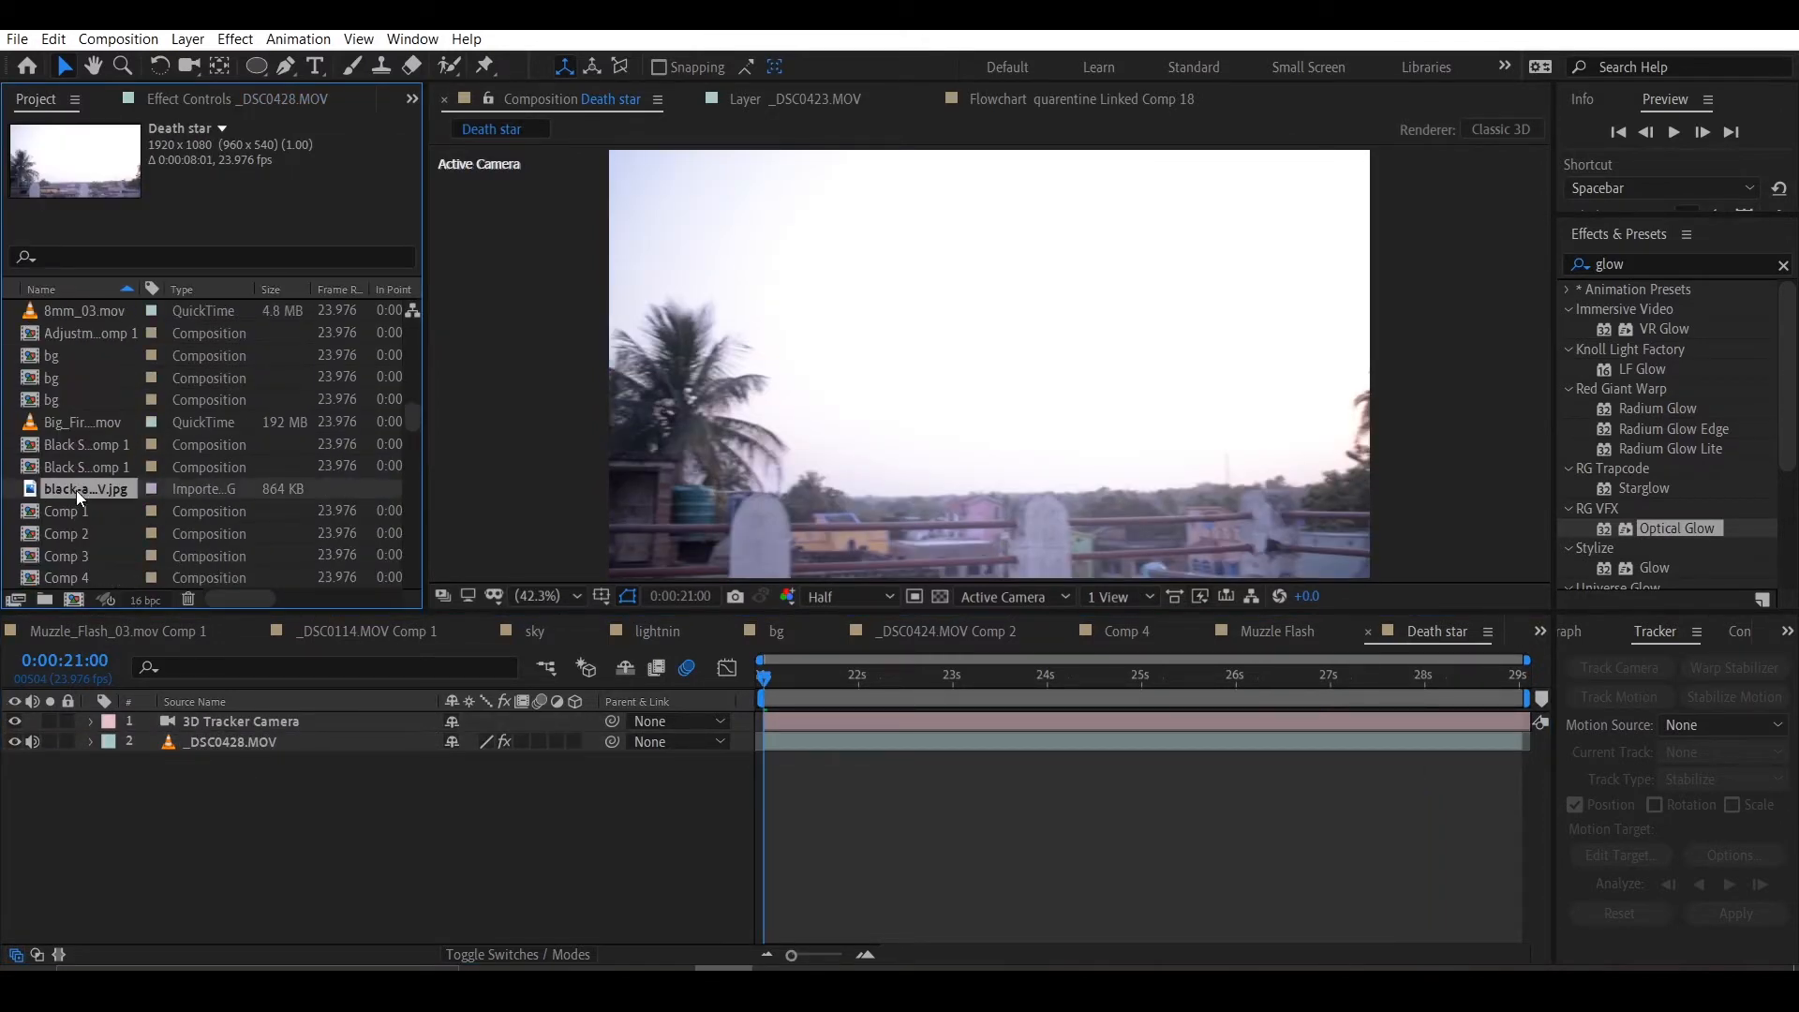
{"action": "left_click", "coordinate": [76, 491]}
{"action": "scroll", "coordinate": [78, 483], "scroll_direction": "up", "scroll_amount": 3}
{"action": "left_click", "coordinate": [87, 444]}
{"action": "left_click_drag", "start_coordinate": [82, 463], "coordinate": [316, 735]}
{"action": "left_click", "coordinate": [575, 721]}
Step: At 0:00:25:14, set the Death Star layer's orientation to 270°, 9°, 348° and move it into the sky
{"action": "left_click_drag", "start_coordinate": [868, 672], "coordinate": [1198, 703]}
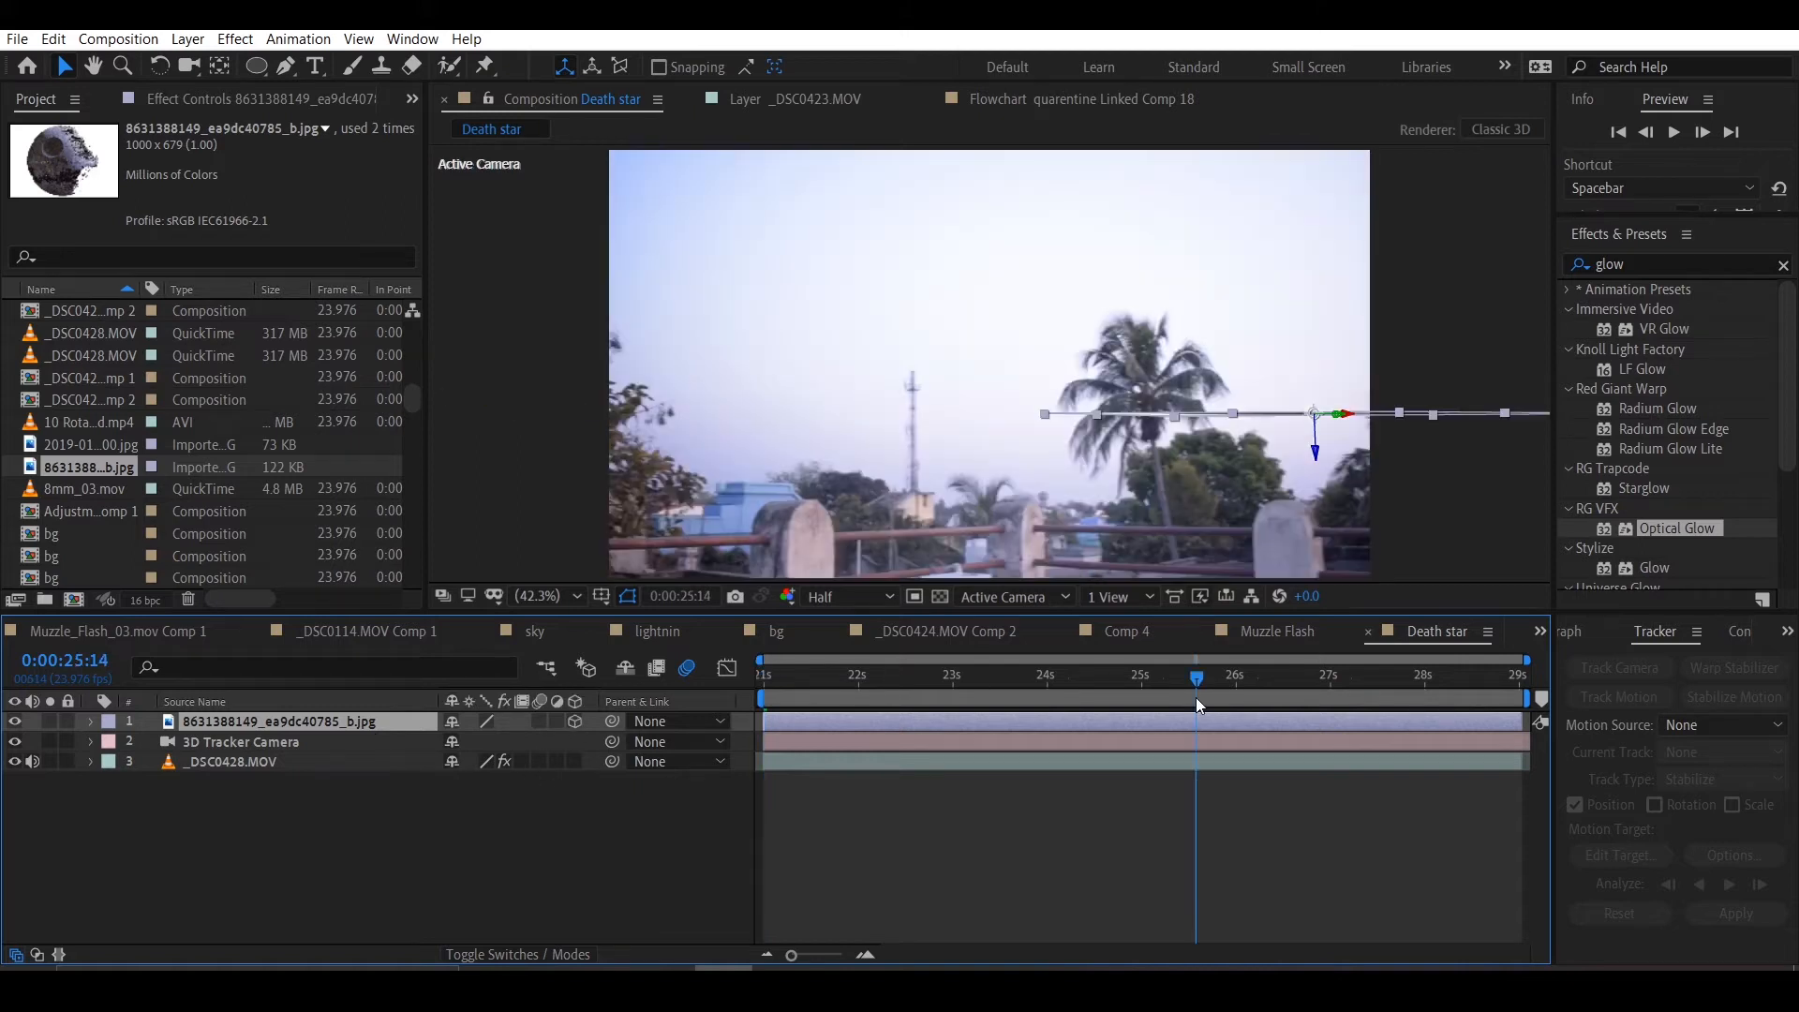
{"action": "key", "text": "r"}
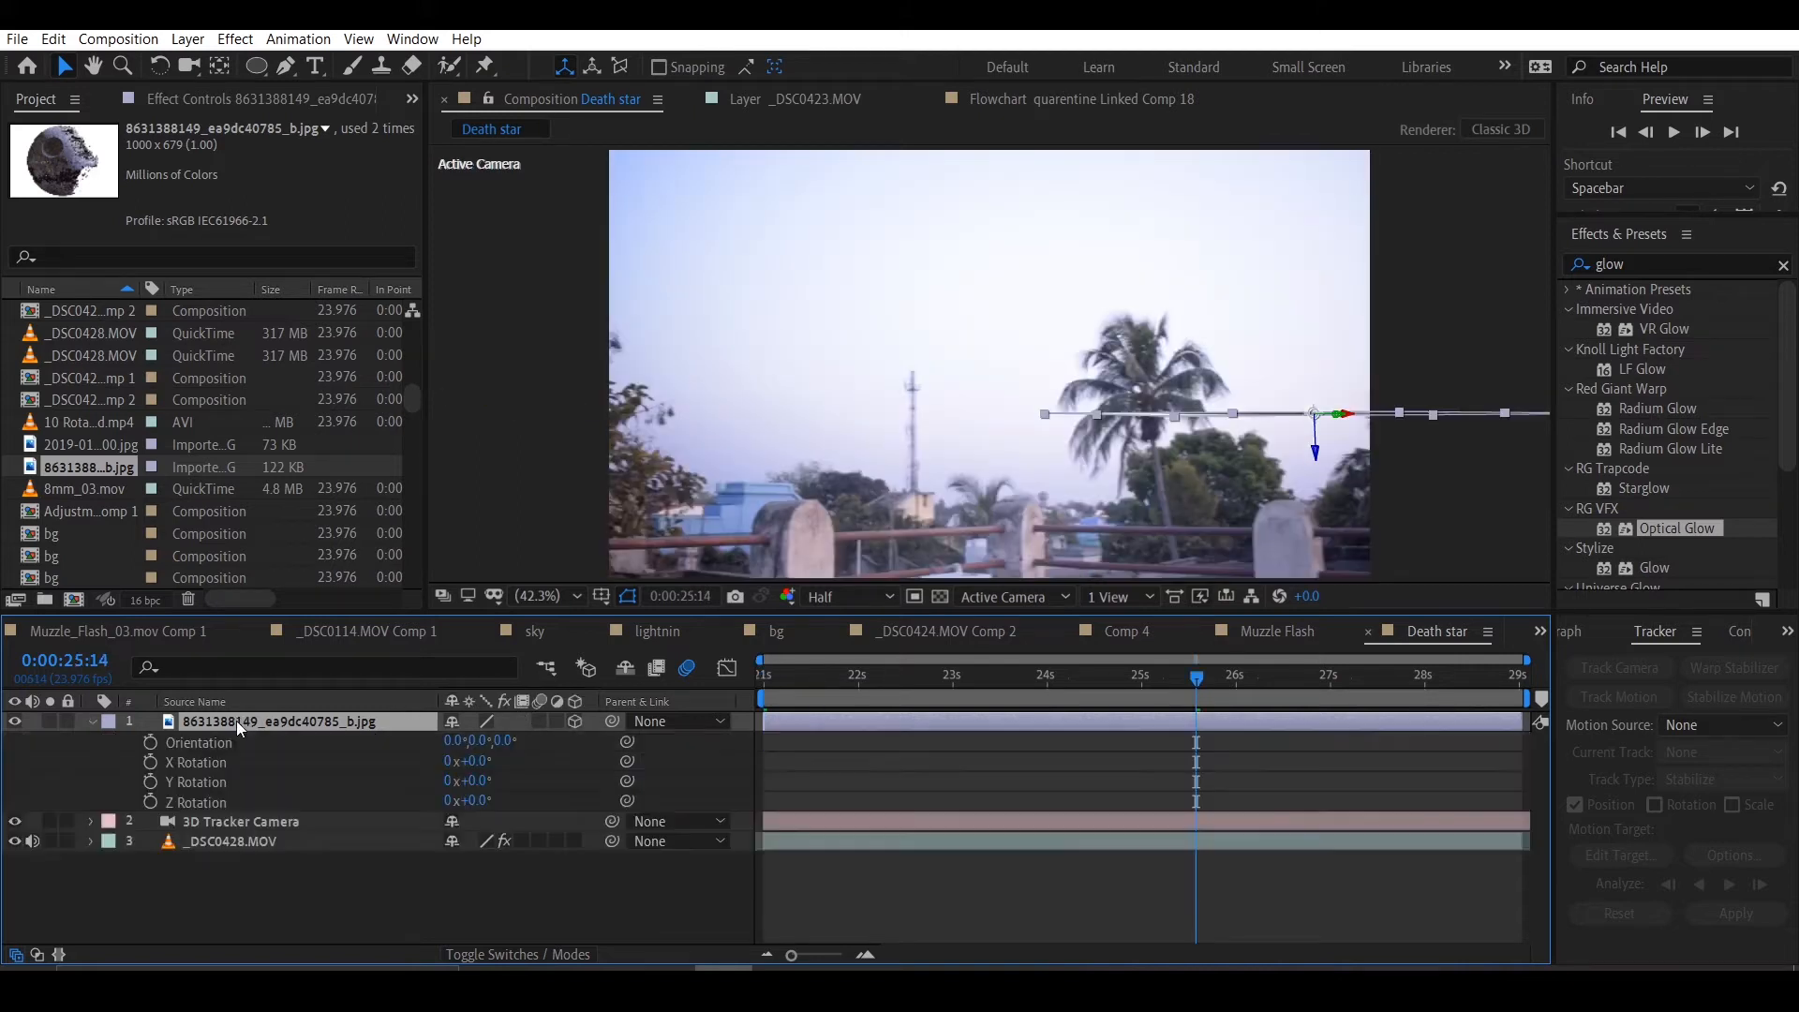
{"action": "left_click", "coordinate": [457, 740]}
{"action": "key", "text": "Return"}
{"action": "left_click_drag", "start_coordinate": [1336, 453], "coordinate": [1024, 379]}
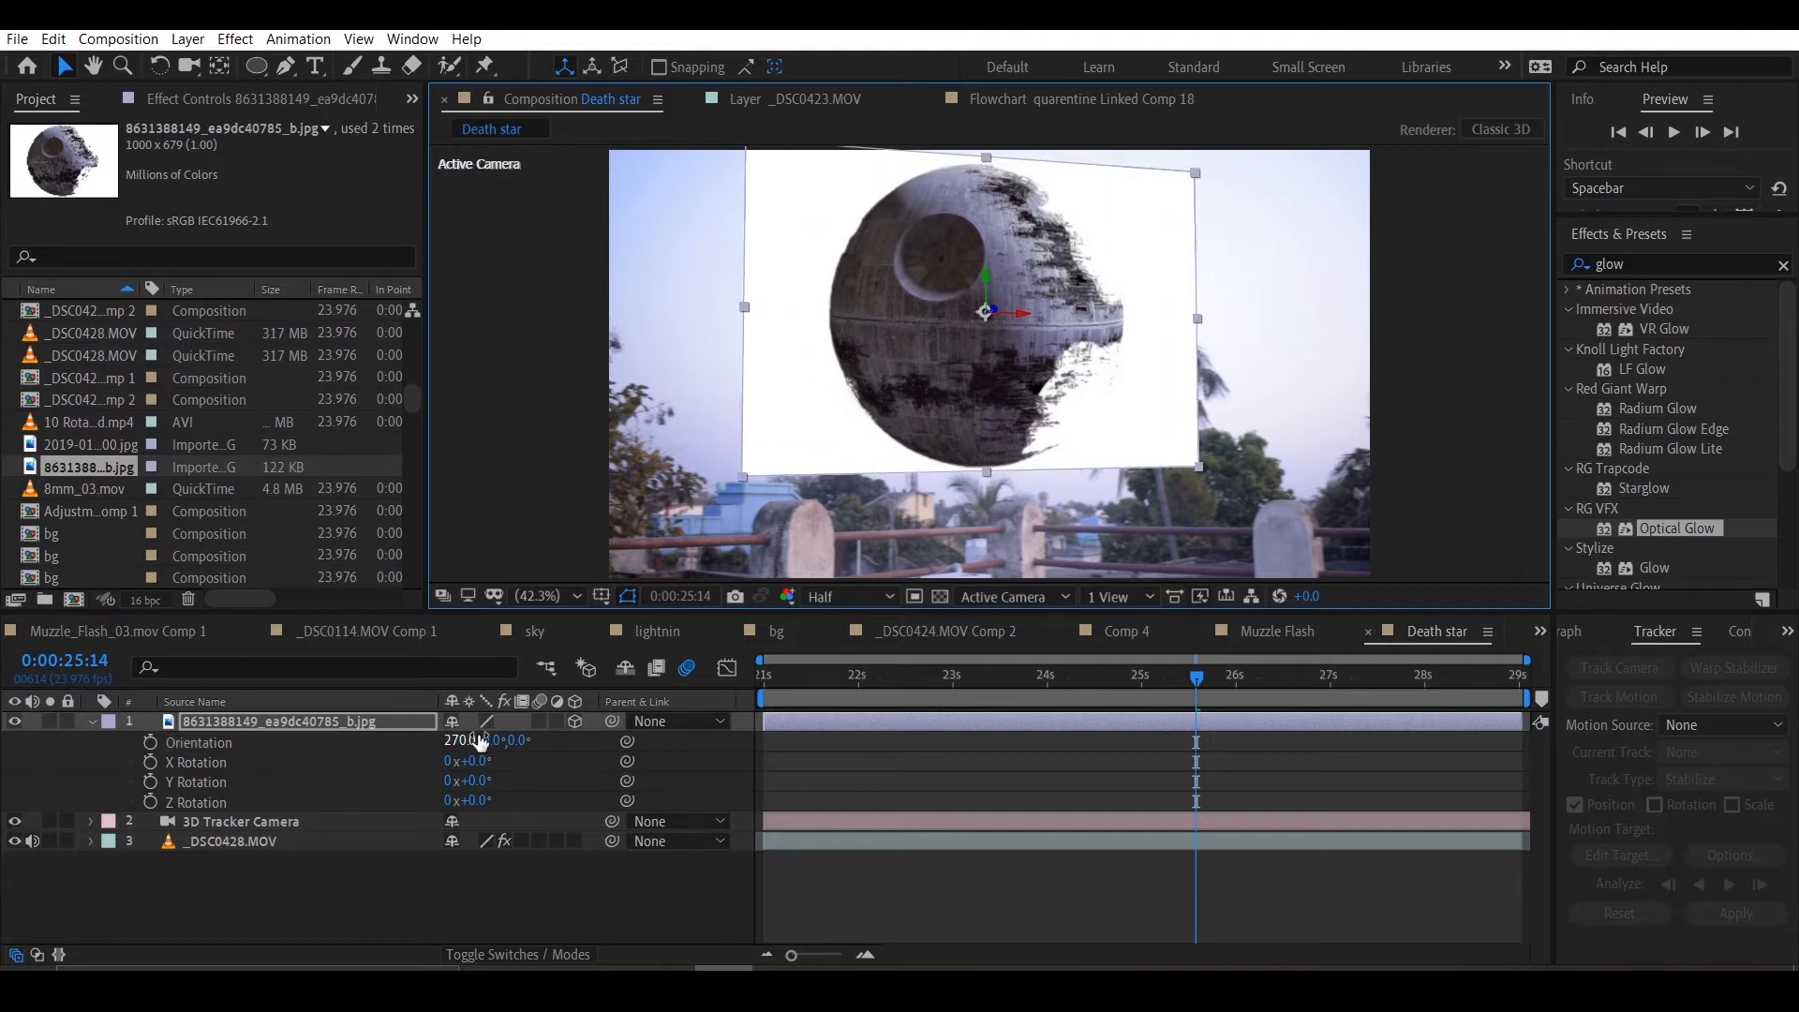
{"action": "left_click_drag", "start_coordinate": [491, 740], "coordinate": [513, 743]}
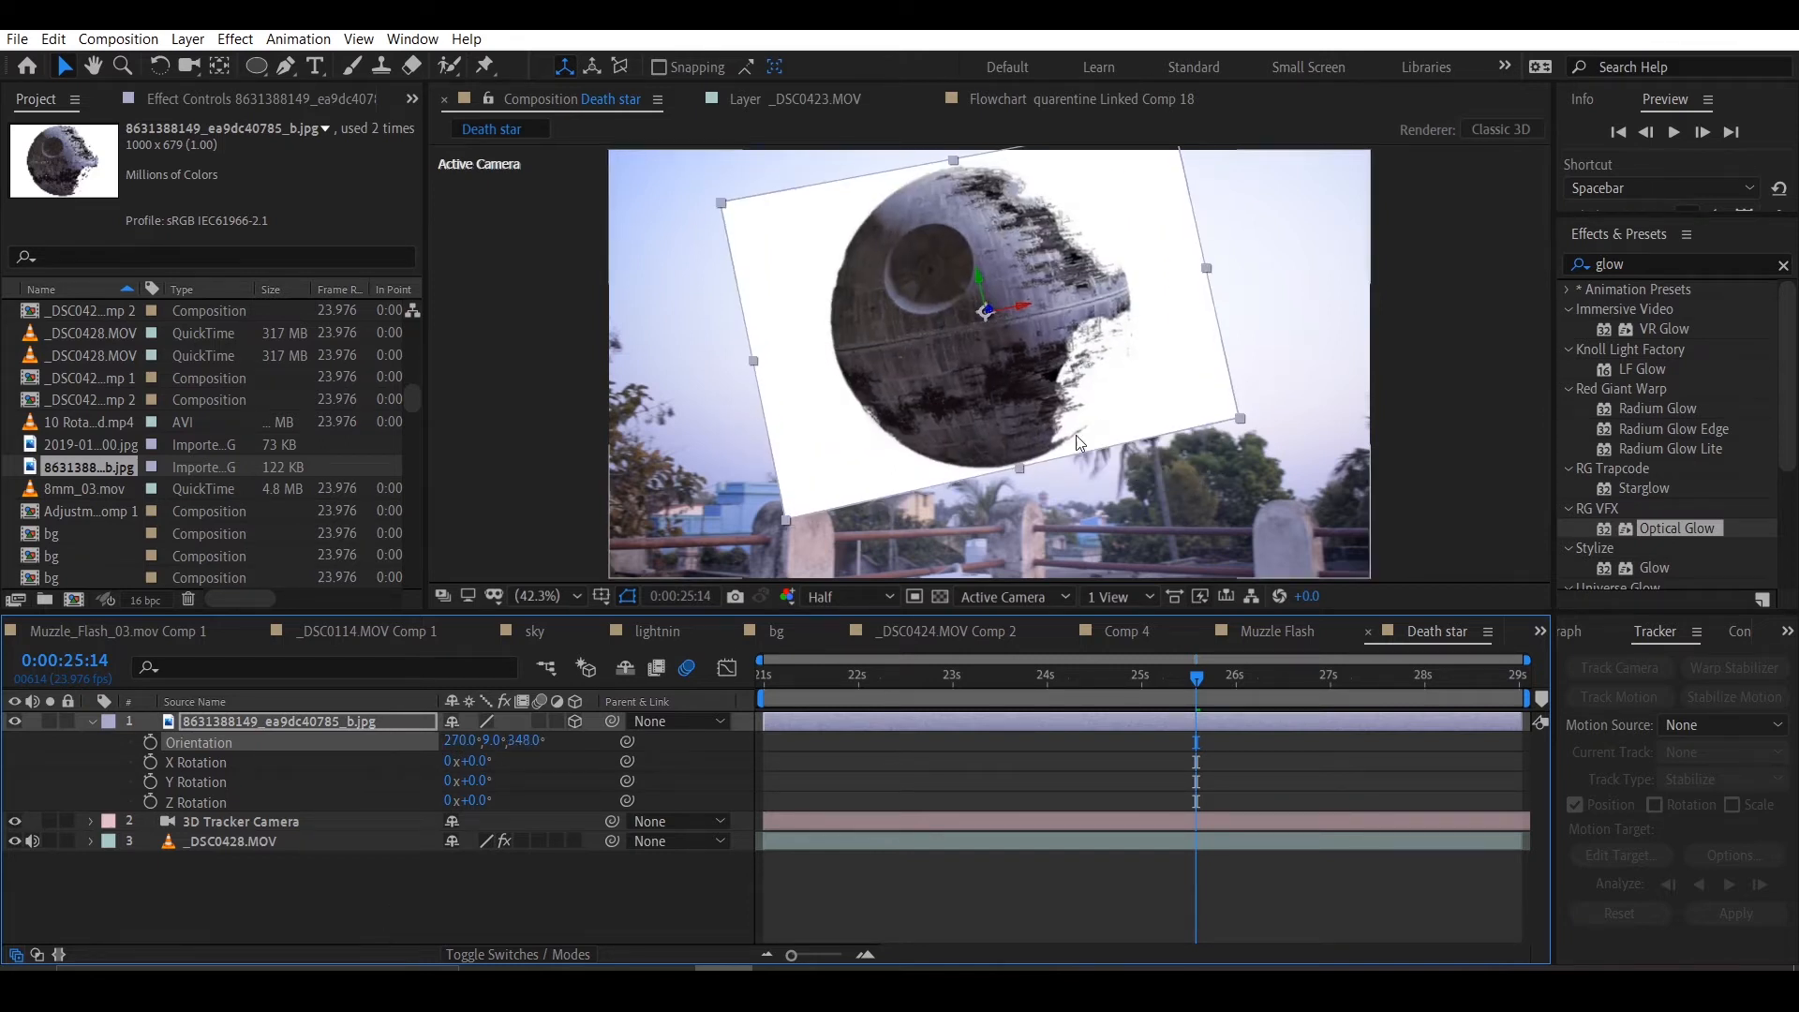
{"action": "mouse_move", "coordinate": [1086, 380]}
{"action": "left_mouse_down"}
{"action": "mouse_move", "coordinate": [1098, 324]}
{"action": "mouse_move", "coordinate": [1038, 346]}
{"action": "mouse_move", "coordinate": [1065, 379]}
{"action": "left_mouse_up"}
Step: Push the Death Star layer back in depth and reposition it in the sky at about 577.9, 1289.4, 386.8
{"action": "left_click", "coordinate": [317, 725]}
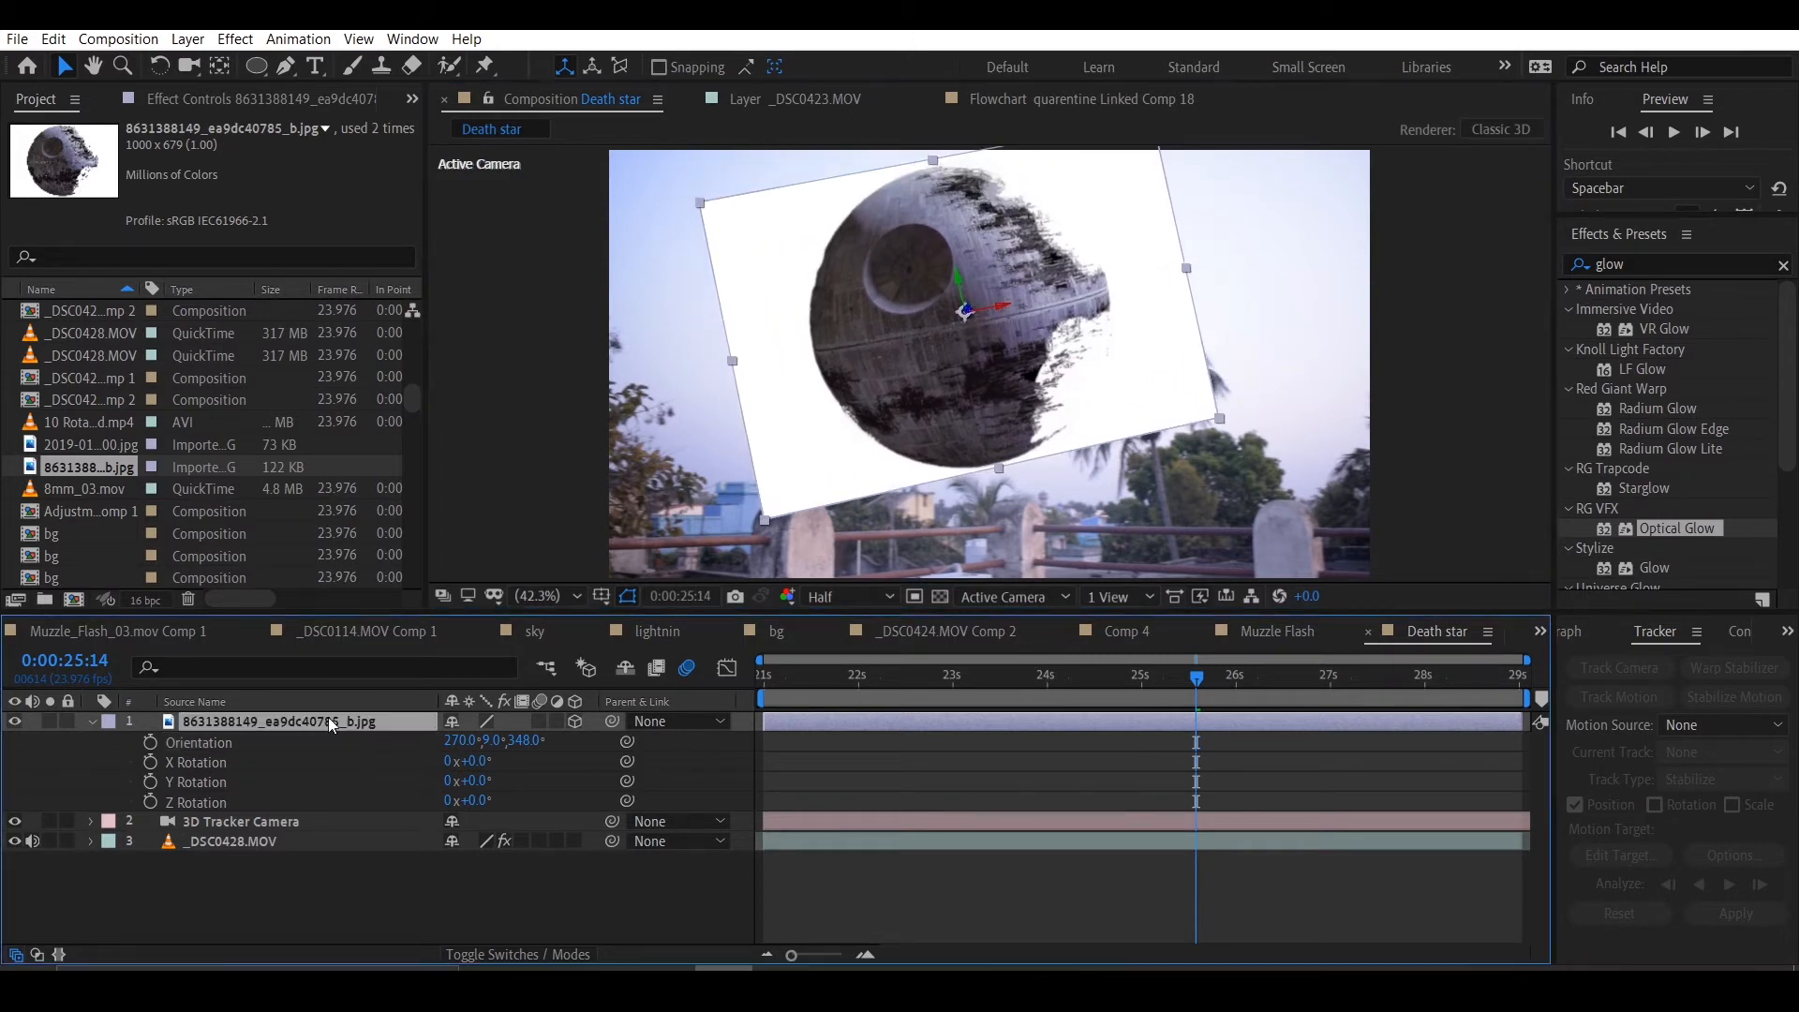
{"action": "key", "text": "p"}
{"action": "left_click_drag", "start_coordinate": [525, 742], "coordinate": [1246, 775]}
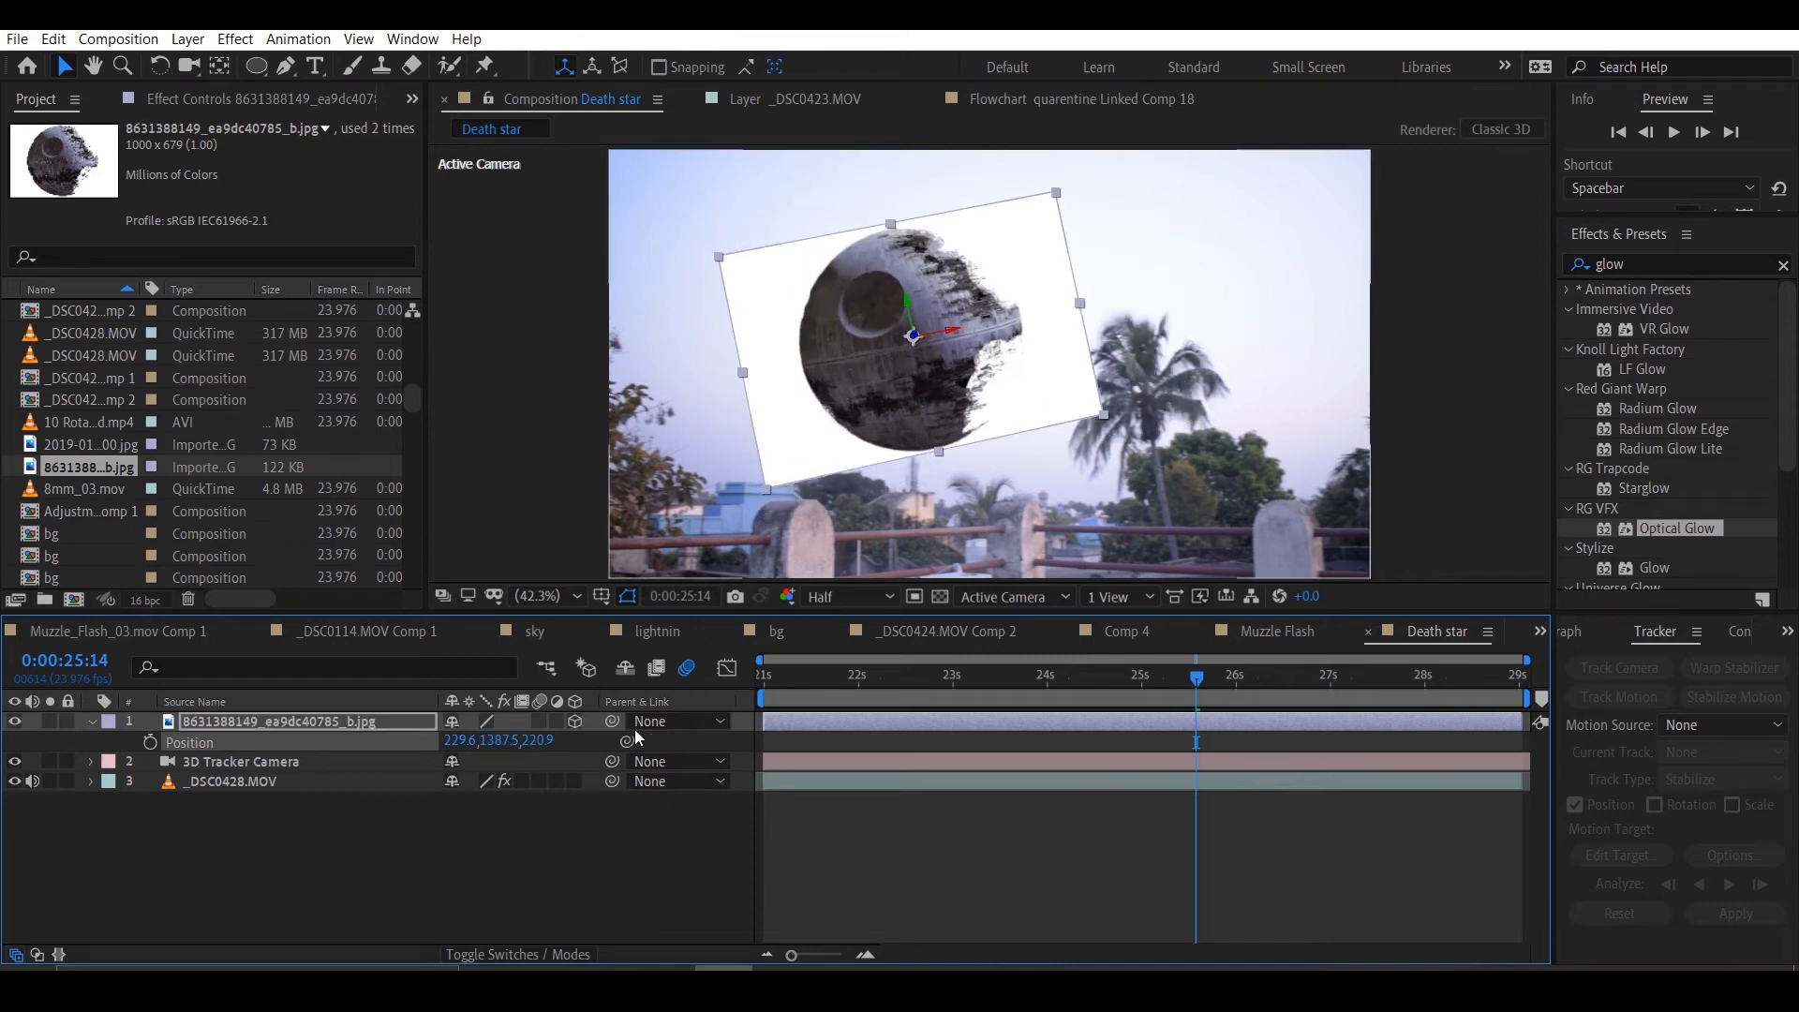
{"action": "left_click_drag", "start_coordinate": [1107, 331], "coordinate": [1071, 298]}
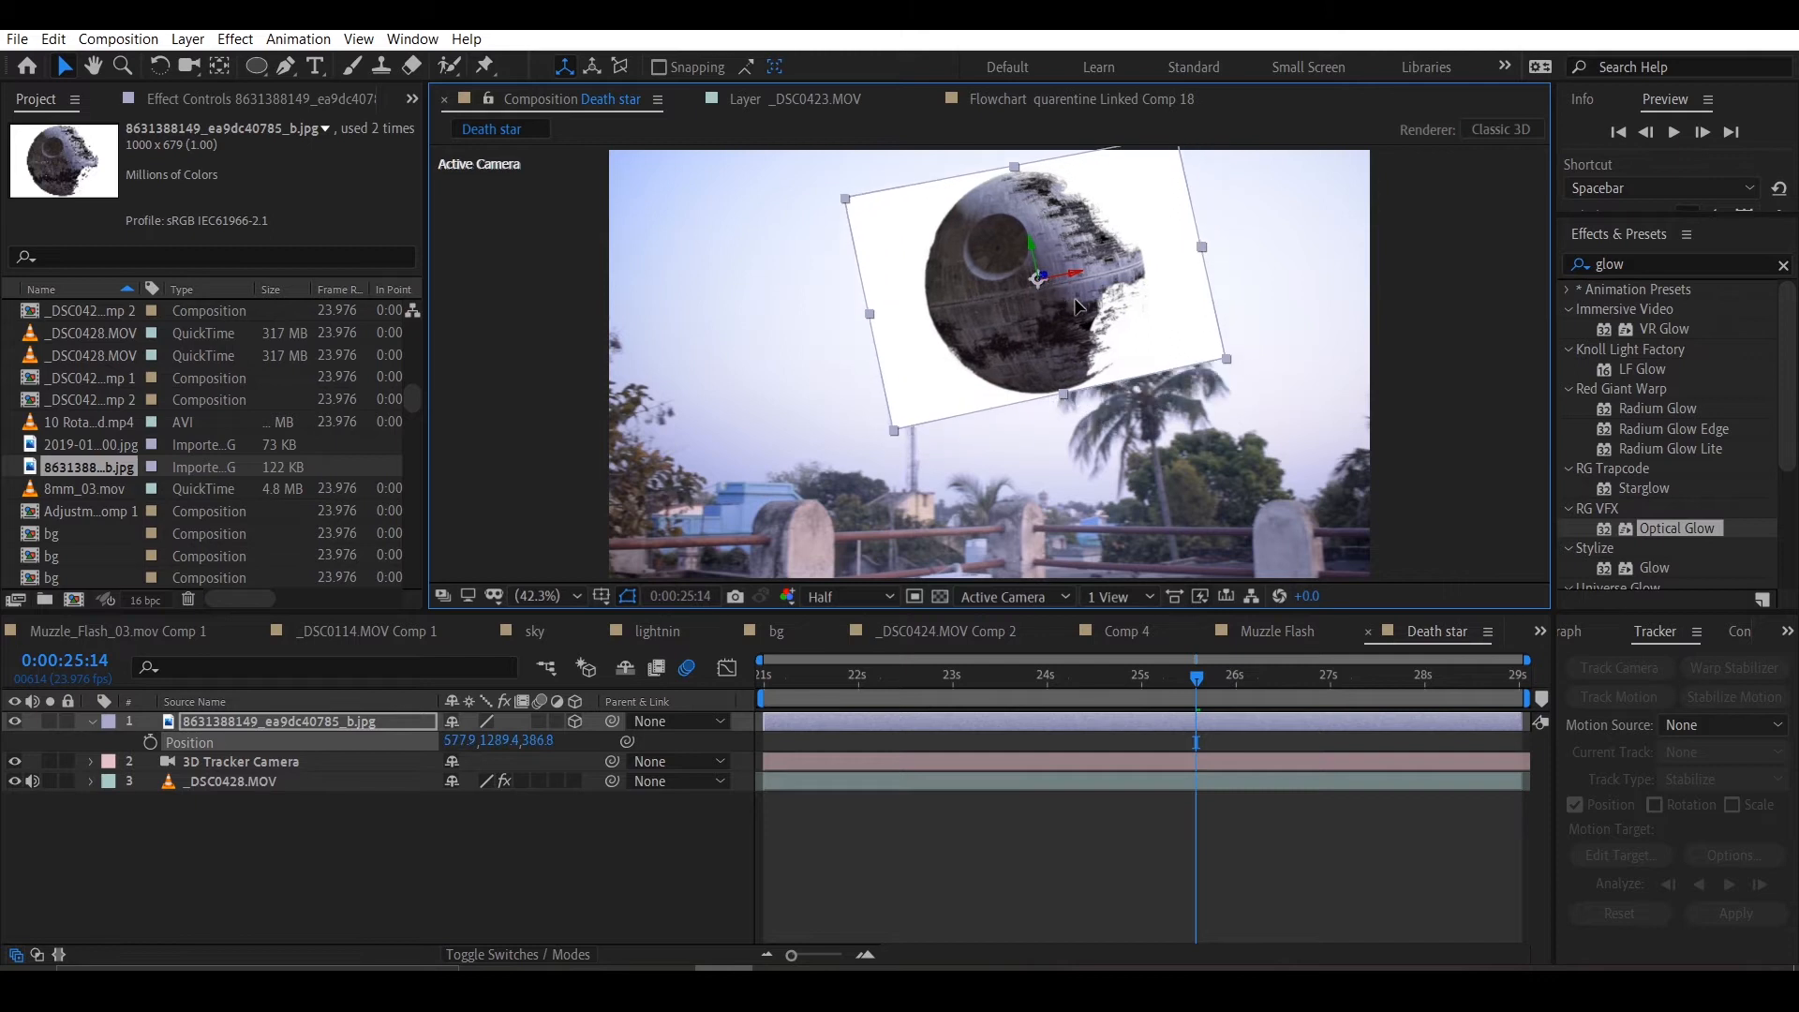
Step: Scale the Death Star layer to 140% and shift it back over the middle of the sky
{"action": "left_click", "coordinate": [294, 727]}
{"action": "key", "text": "s"}
{"action": "left_click_drag", "start_coordinate": [548, 741], "coordinate": [659, 740]}
{"action": "left_click_drag", "start_coordinate": [1113, 335], "coordinate": [1050, 350]}
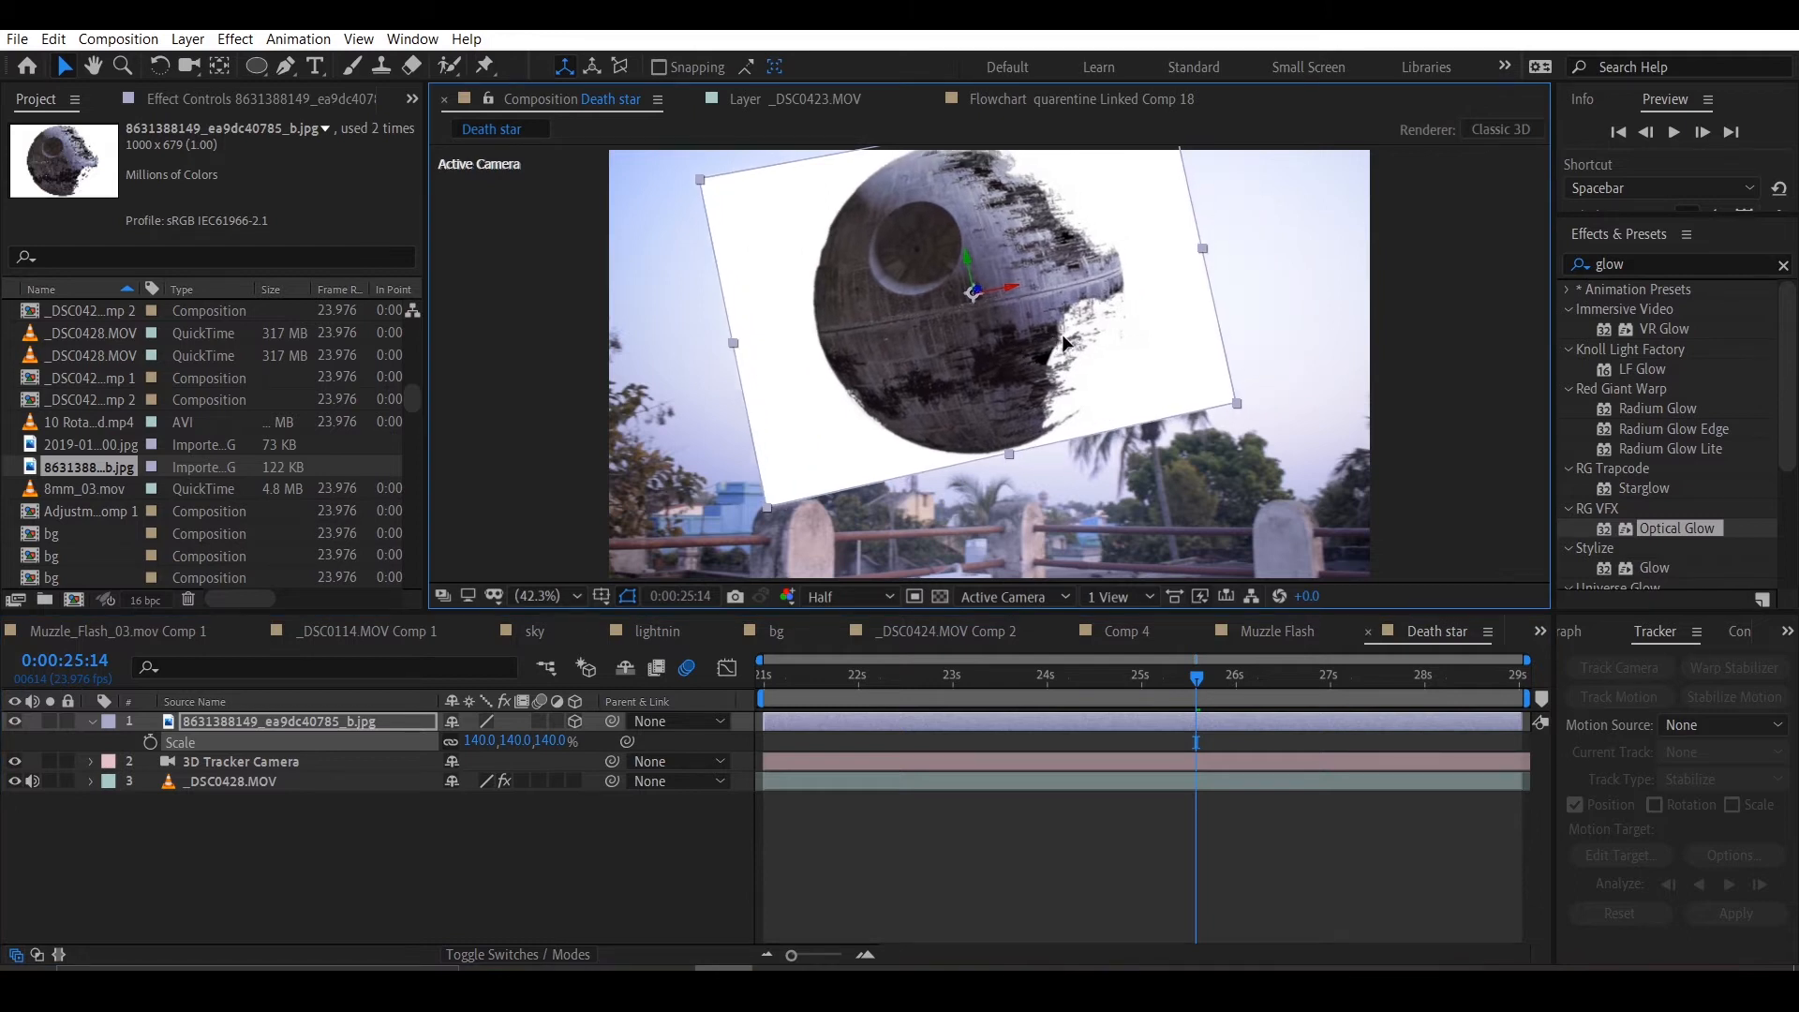
Step: Set the Death Star layer's blending mode to Darken and shift the image slightly toward the palm tree
{"action": "left_click", "coordinate": [365, 864]}
{"action": "left_click", "coordinate": [272, 728]}
{"action": "left_click", "coordinate": [92, 723]}
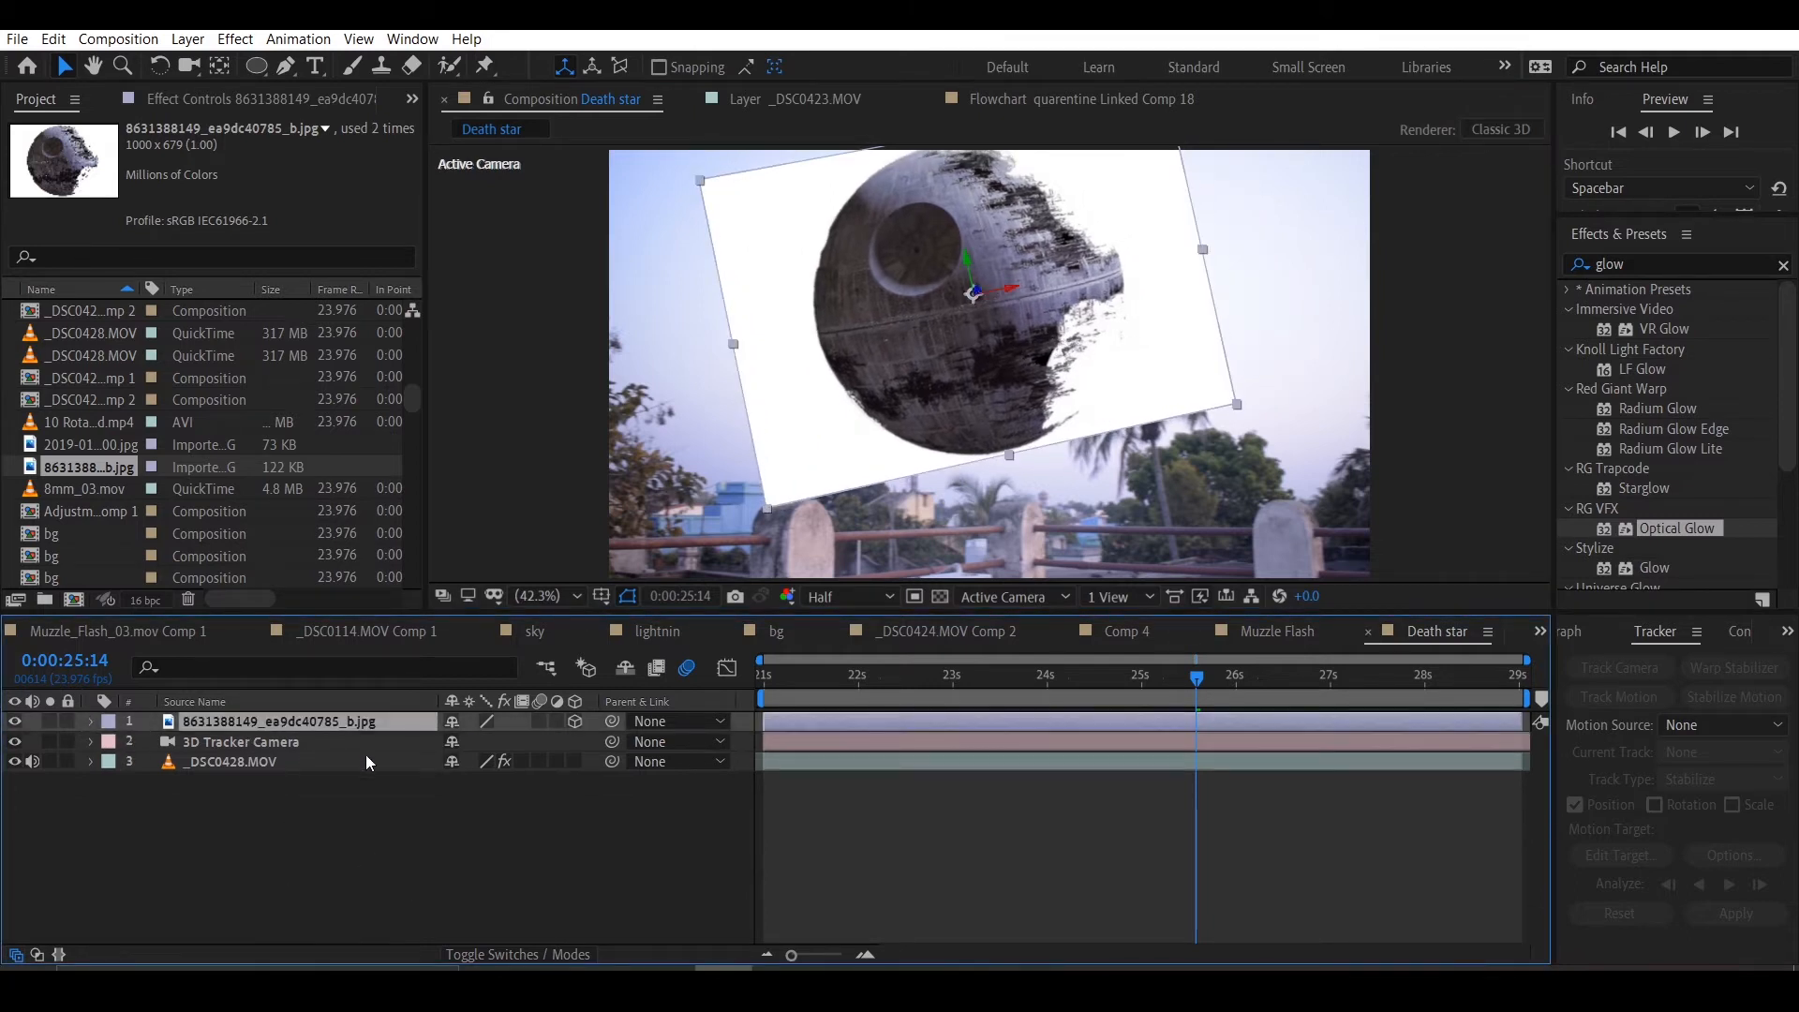
{"action": "left_click", "coordinate": [538, 948]}
{"action": "left_click", "coordinate": [474, 720]}
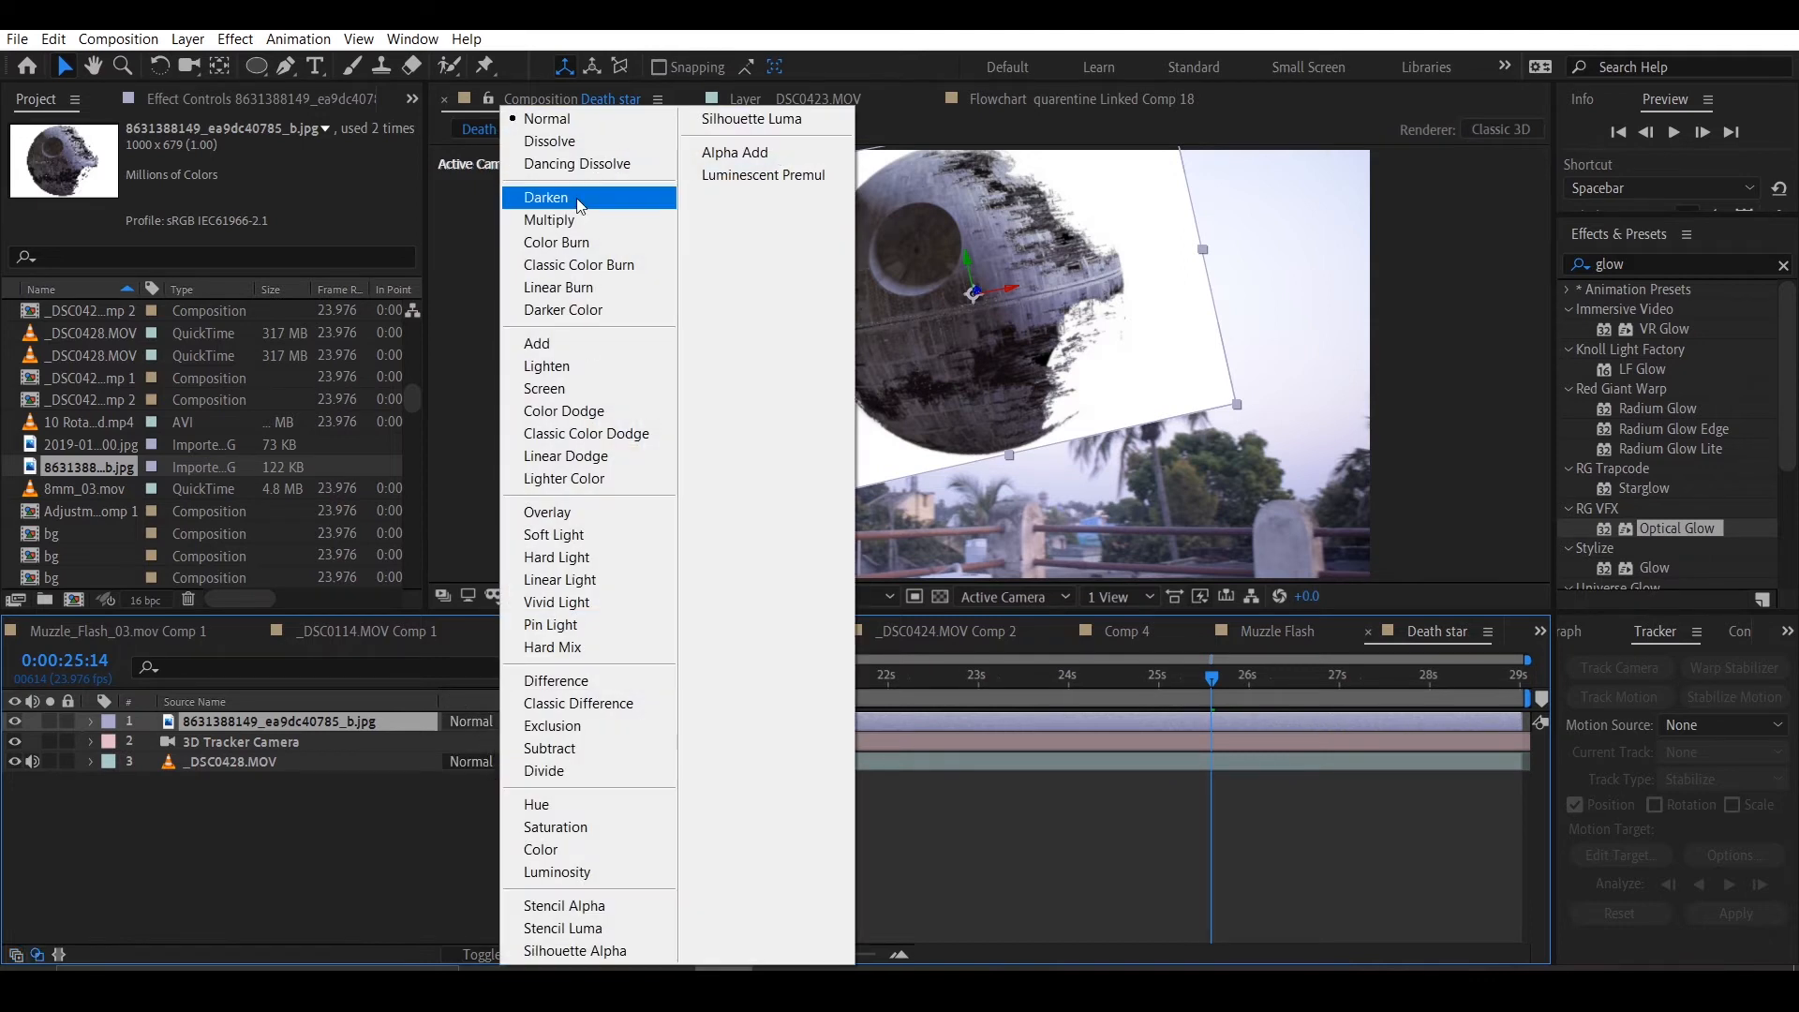
{"action": "left_click", "coordinate": [562, 197]}
{"action": "left_click", "coordinate": [427, 792]}
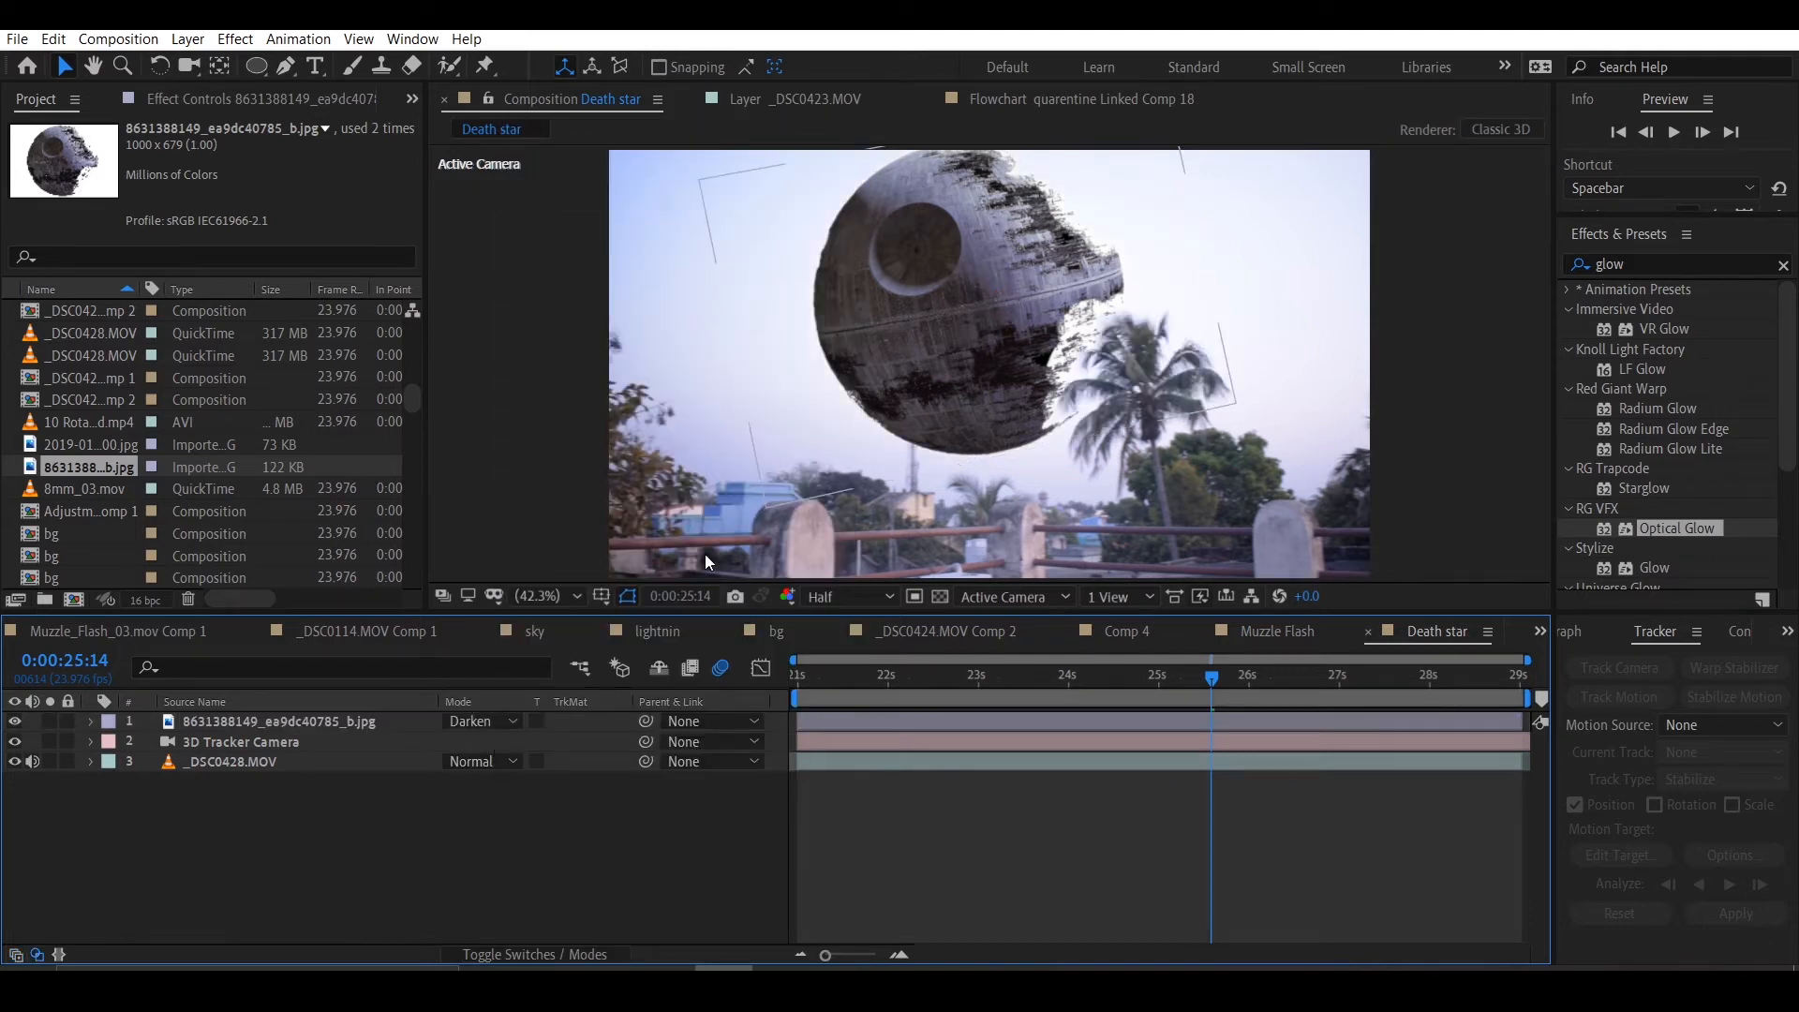
{"action": "left_click_drag", "start_coordinate": [974, 370], "coordinate": [1020, 385]}
Step: Preview the composition from 0:00:24:11 and from 0:00:22:00 to check how the Death Star follows the camera
{"action": "left_click", "coordinate": [1025, 805]}
{"action": "left_click", "coordinate": [1110, 677]}
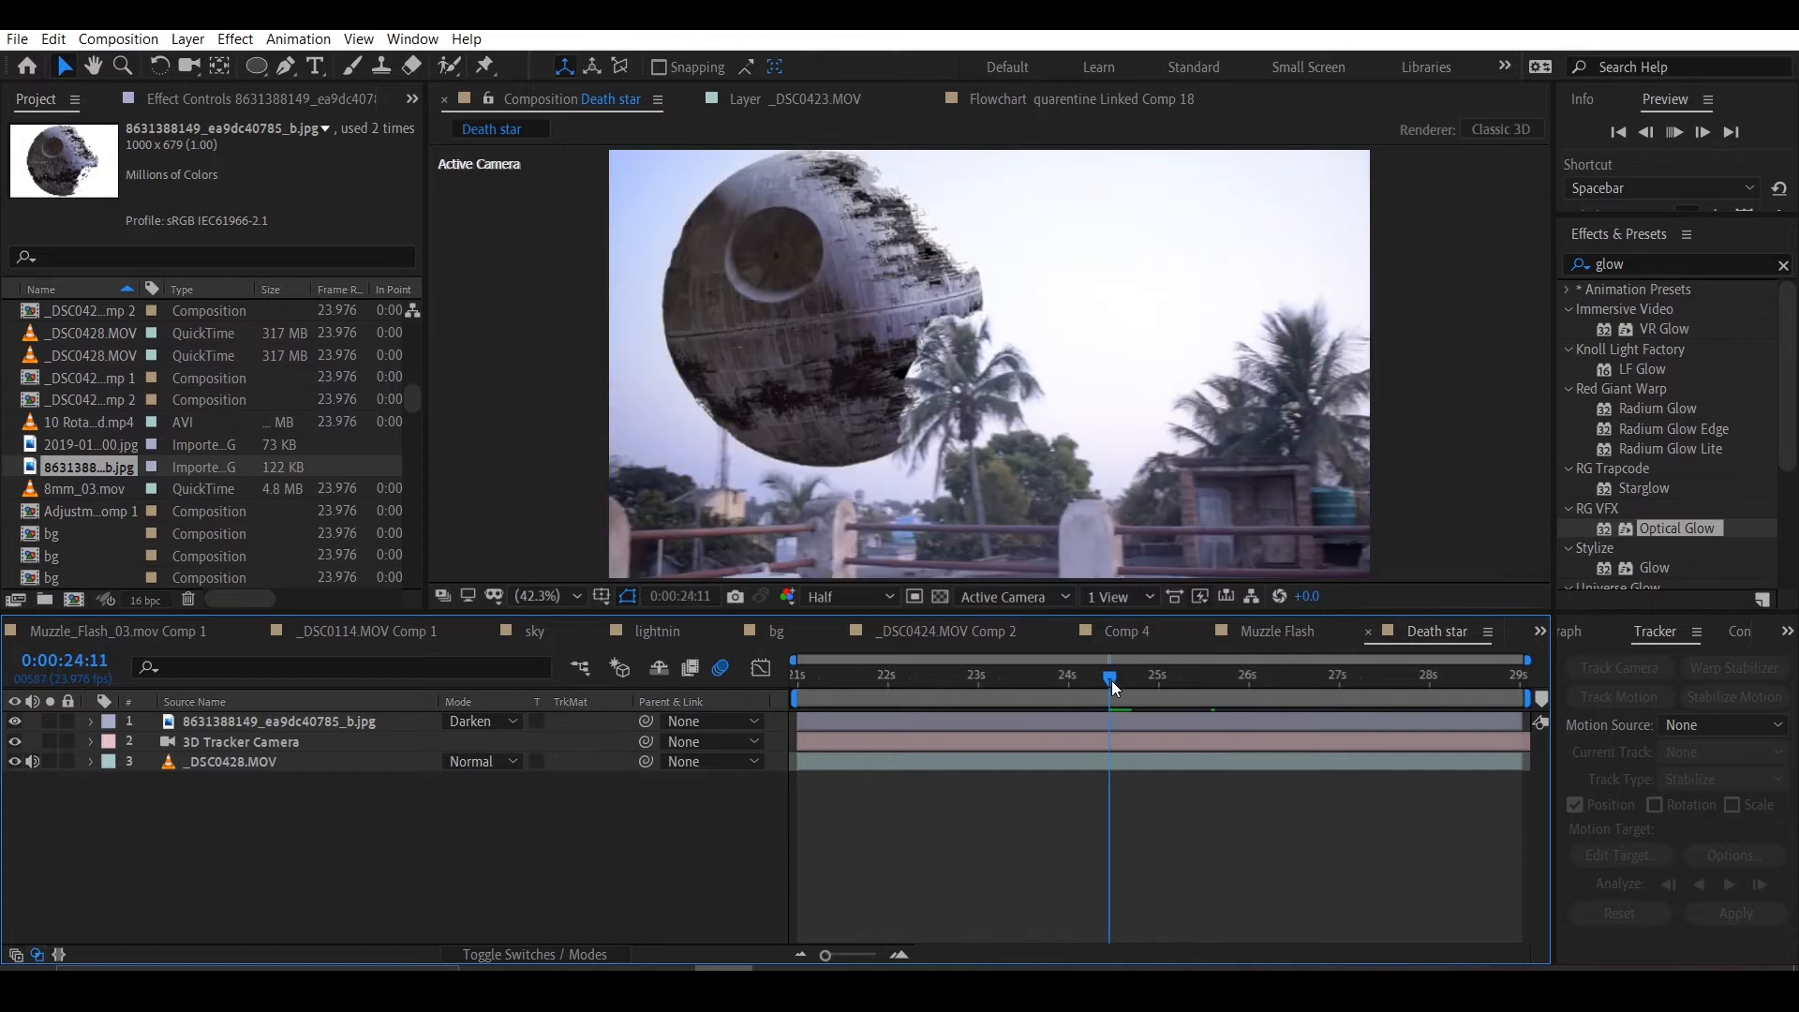
{"action": "key", "text": "space"}
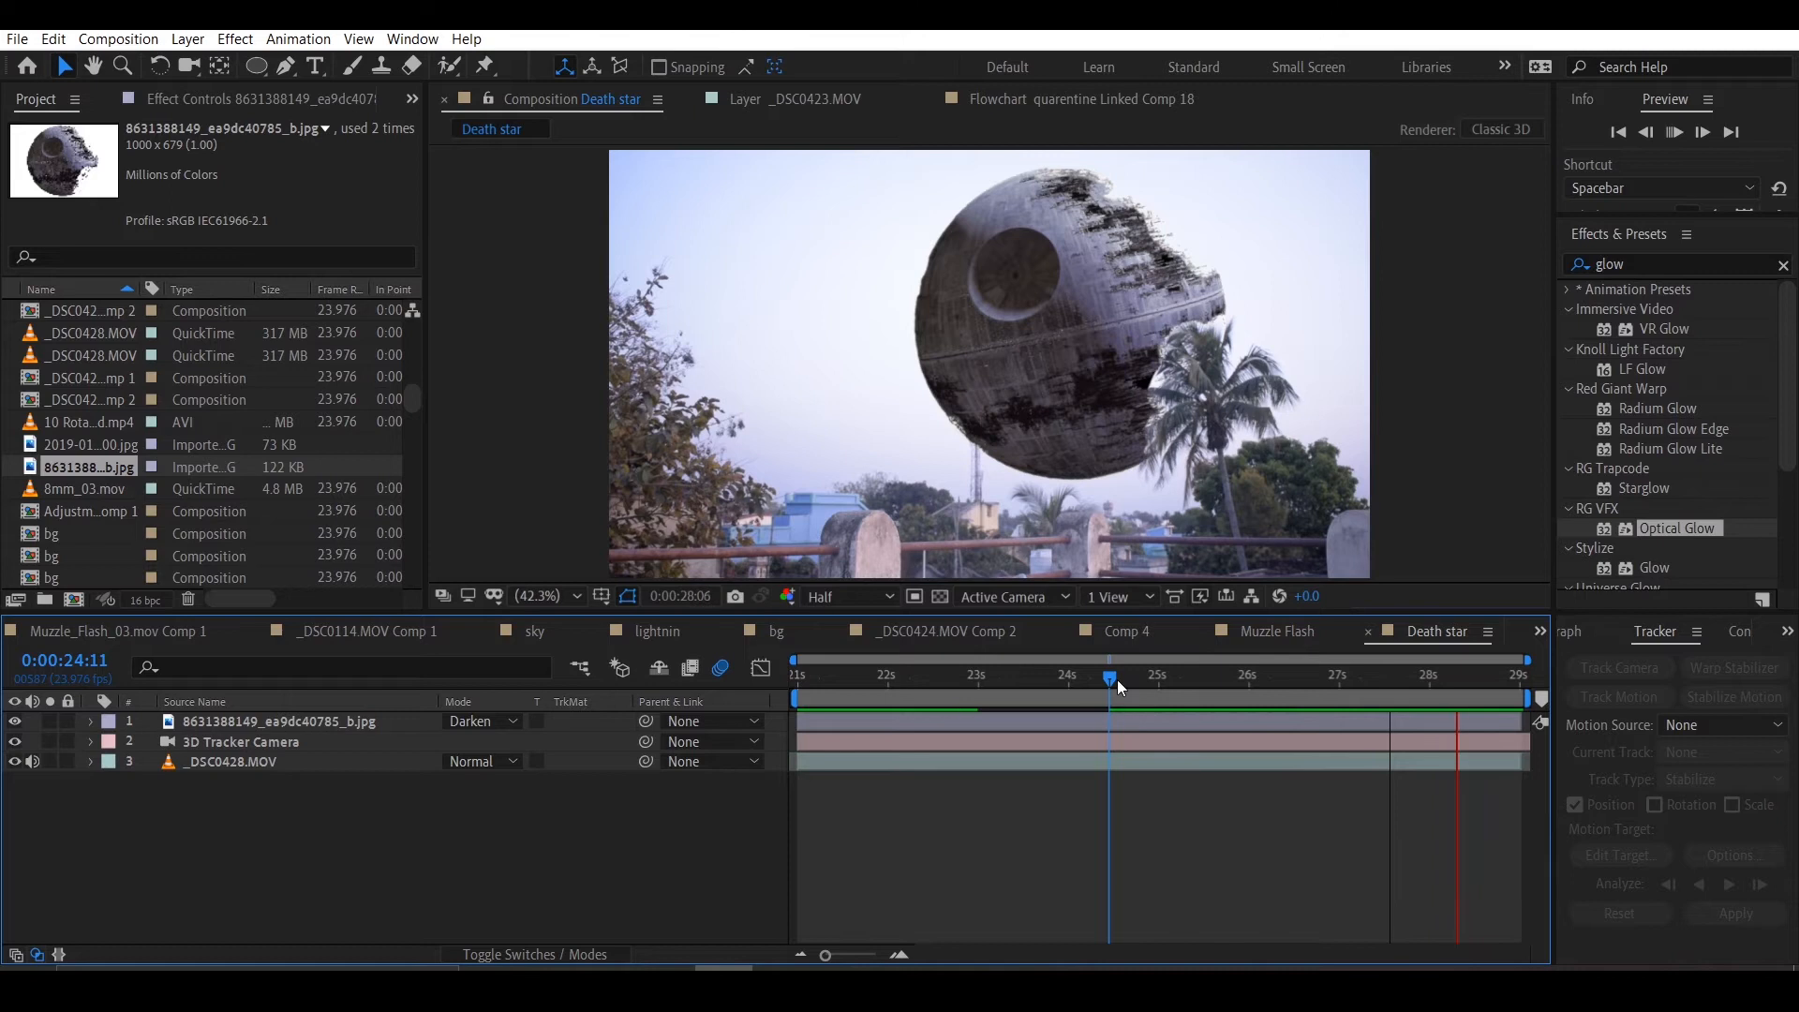
{"action": "left_click", "coordinate": [1059, 682]}
{"action": "left_click", "coordinate": [886, 691]}
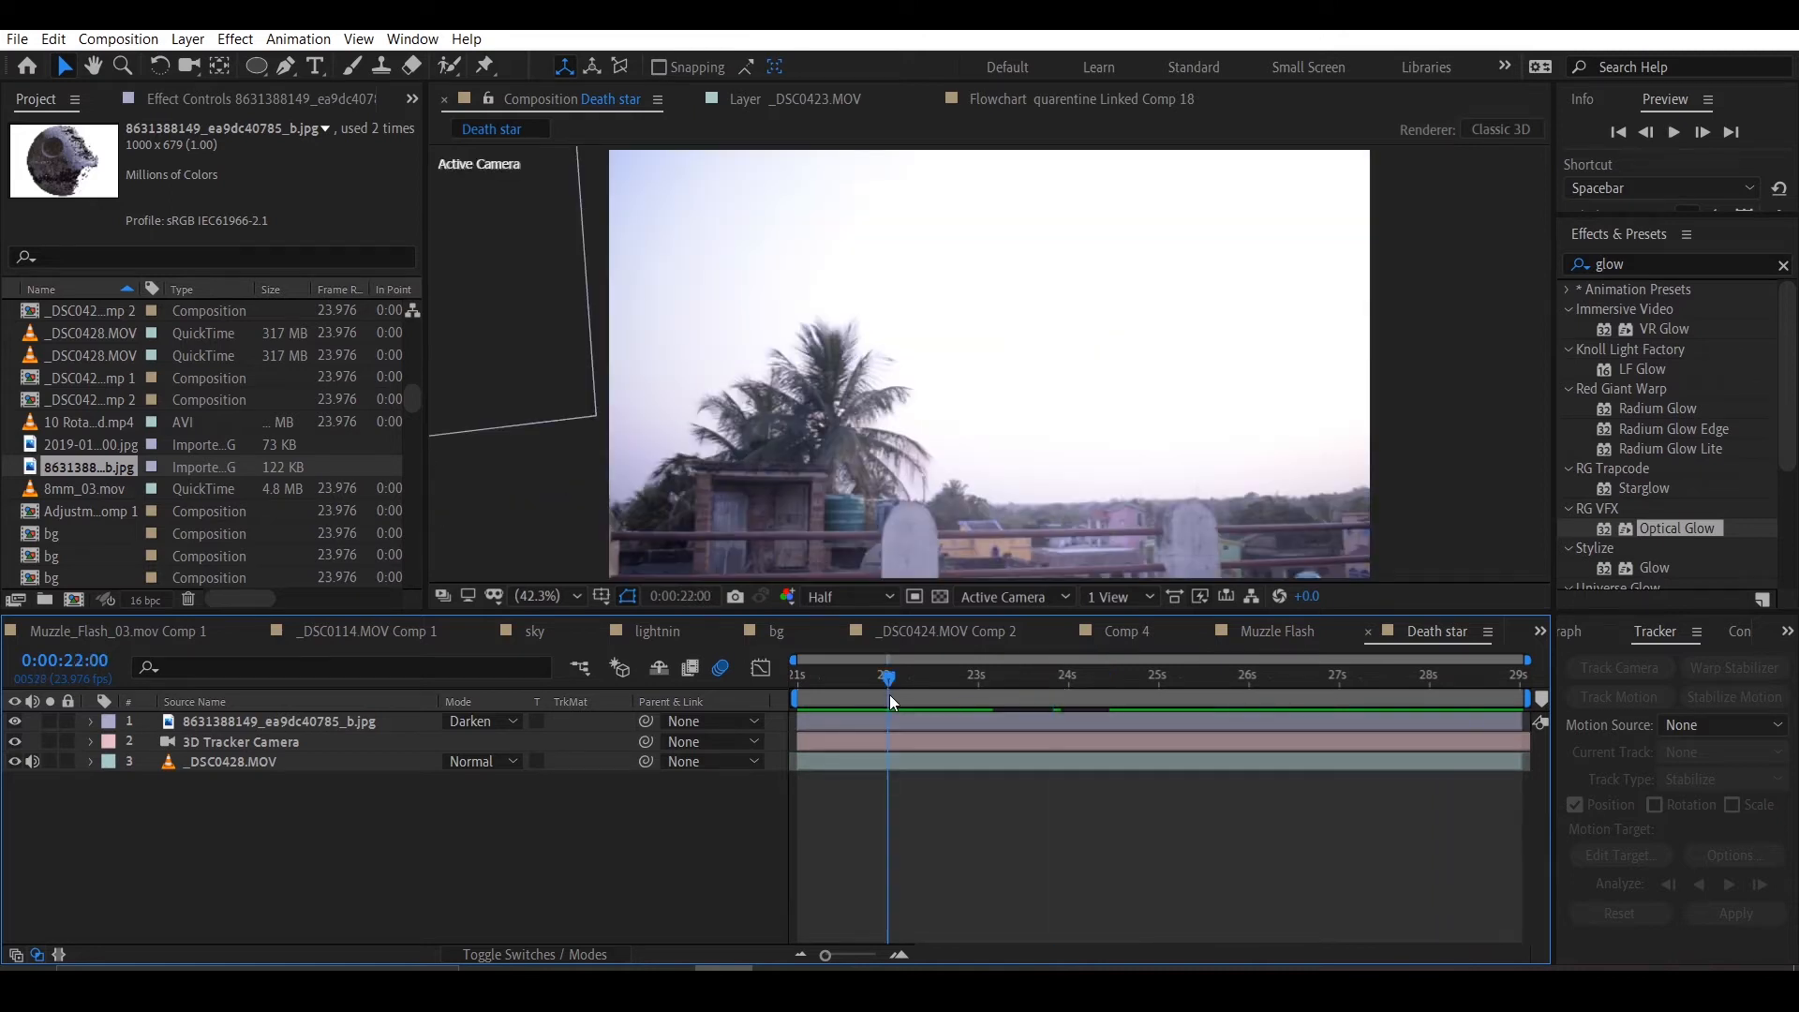
{"action": "key", "text": "space"}
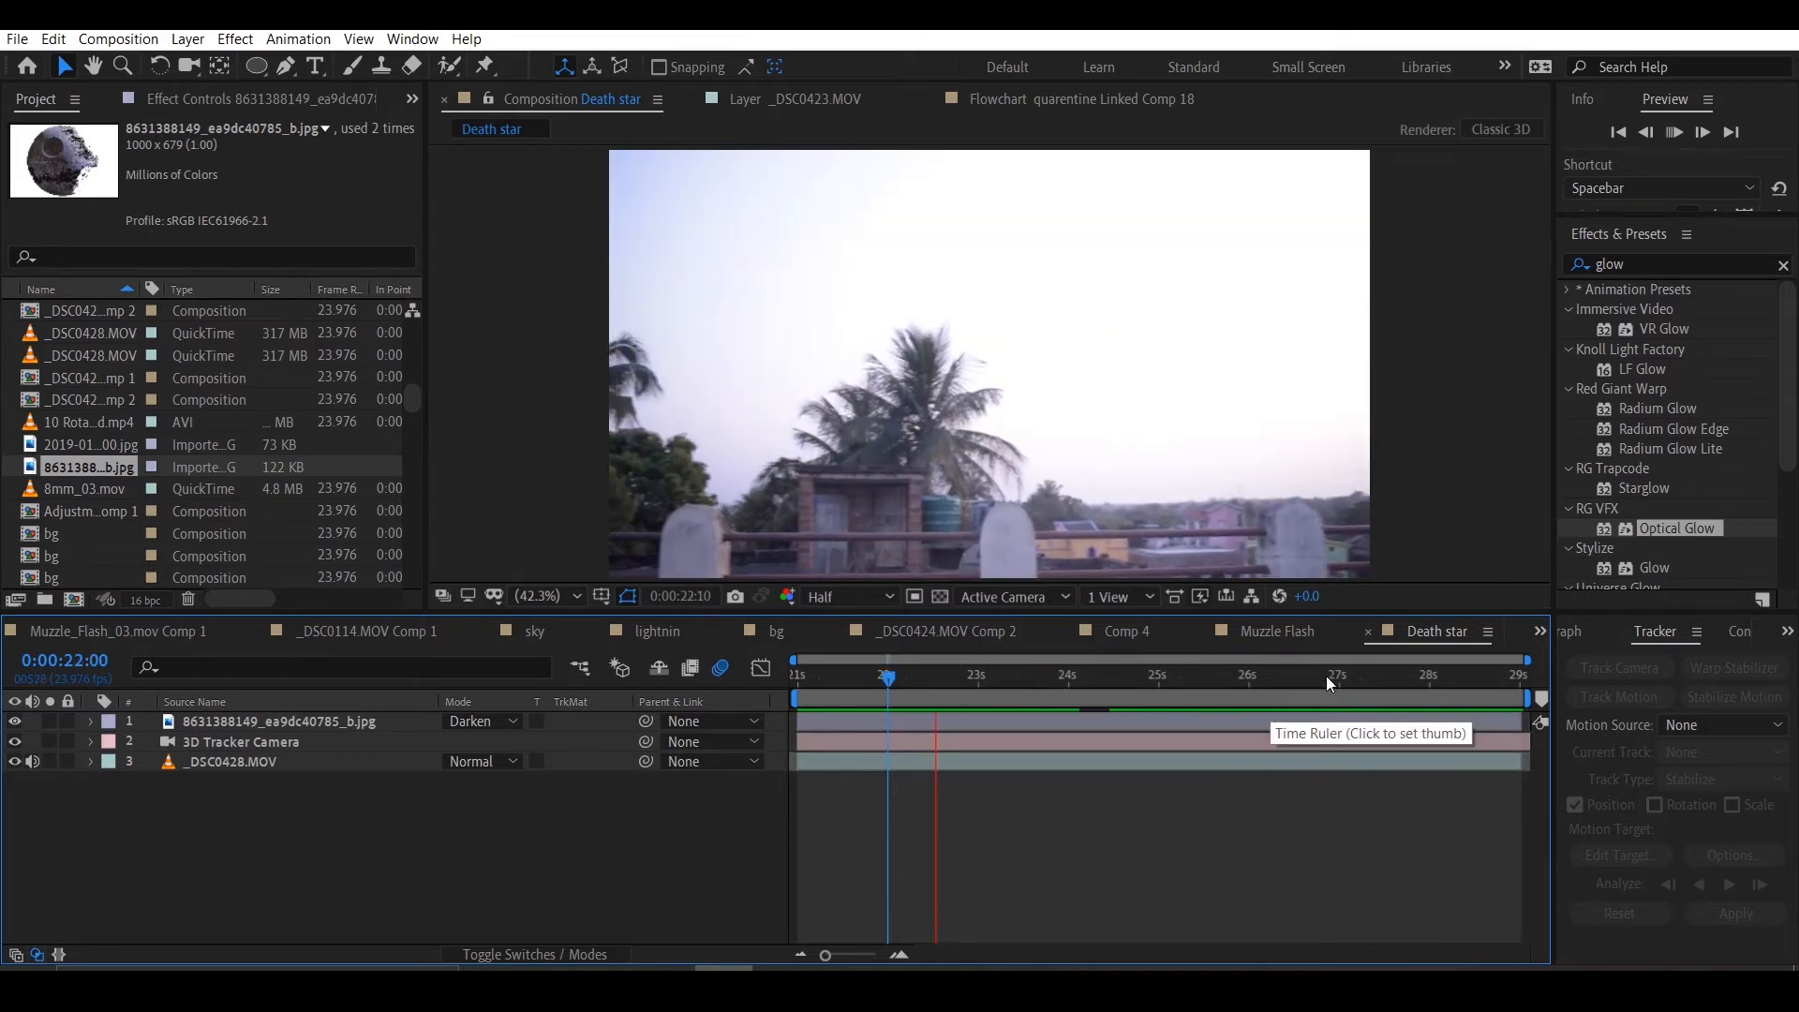
Step: Duplicate the _DSC0428.MOV layer twice, and place one copy, hidden, above the Death Star image
{"action": "left_click", "coordinate": [290, 722]}
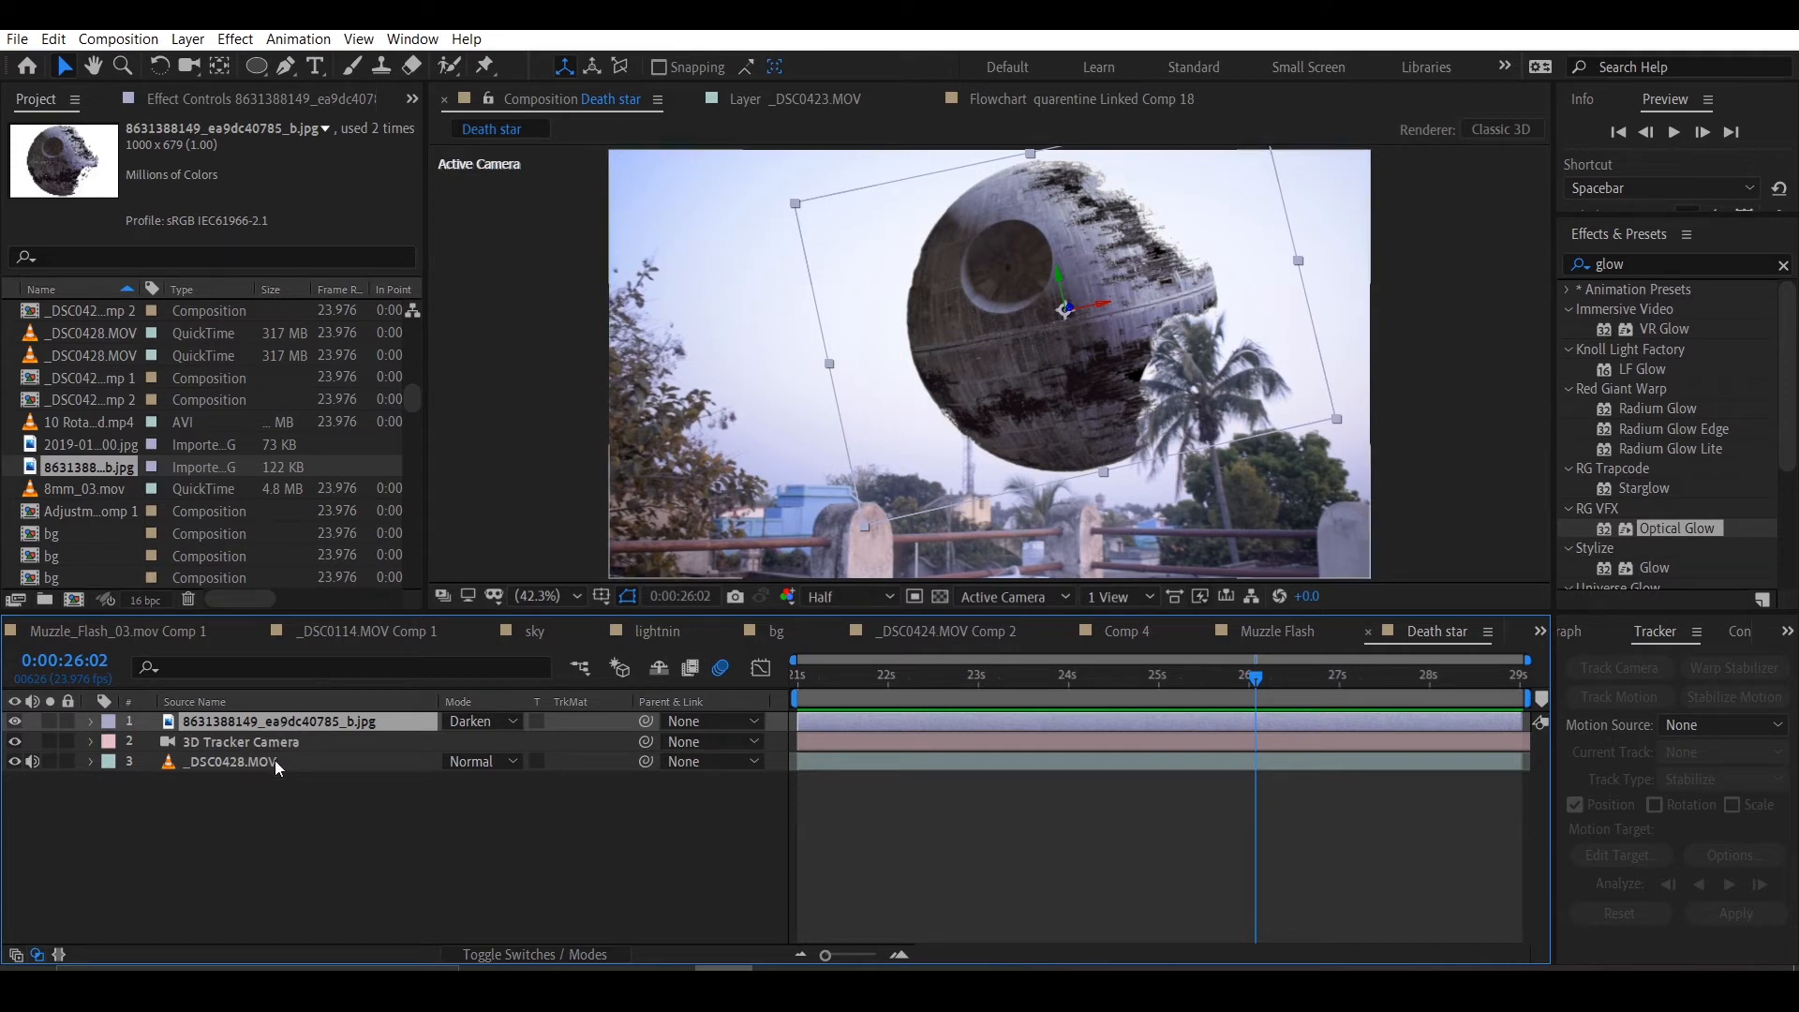
{"action": "left_click", "coordinate": [275, 760]}
{"action": "left_click", "coordinate": [283, 720]}
{"action": "left_click", "coordinate": [285, 758]}
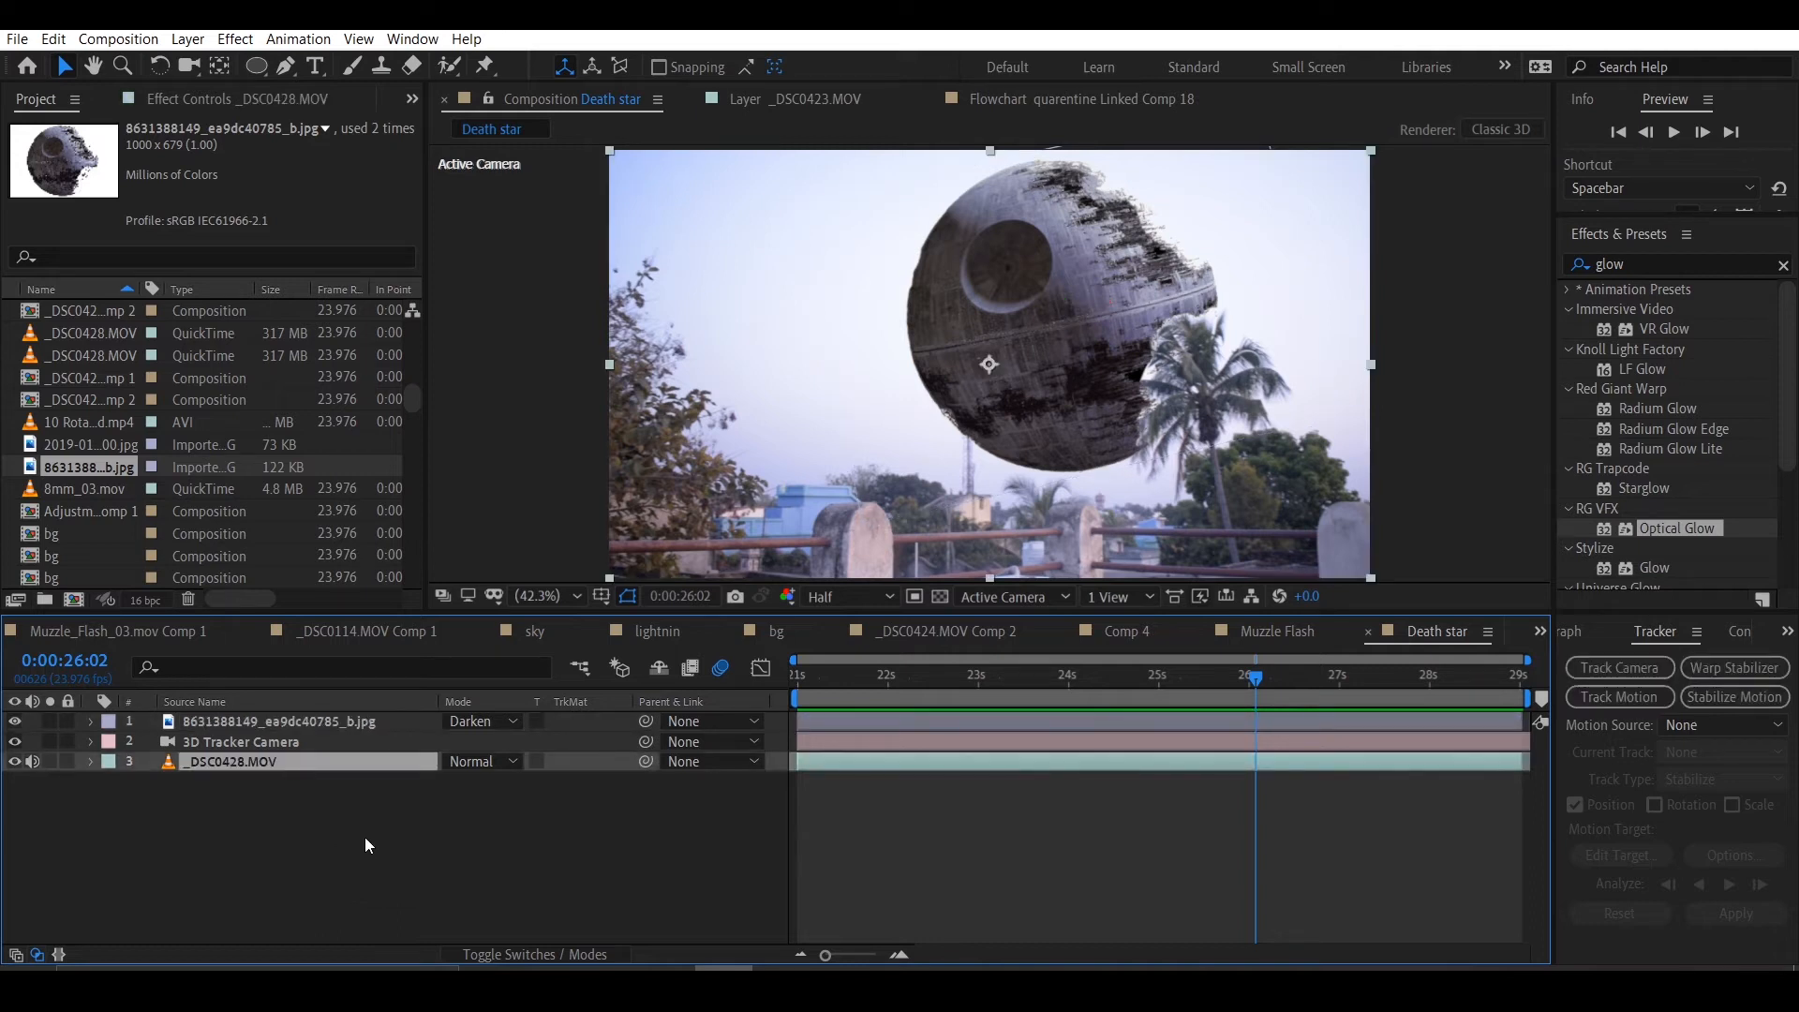
{"action": "key", "text": "ctrl+d"}
{"action": "key", "text": "ctrl+d"}
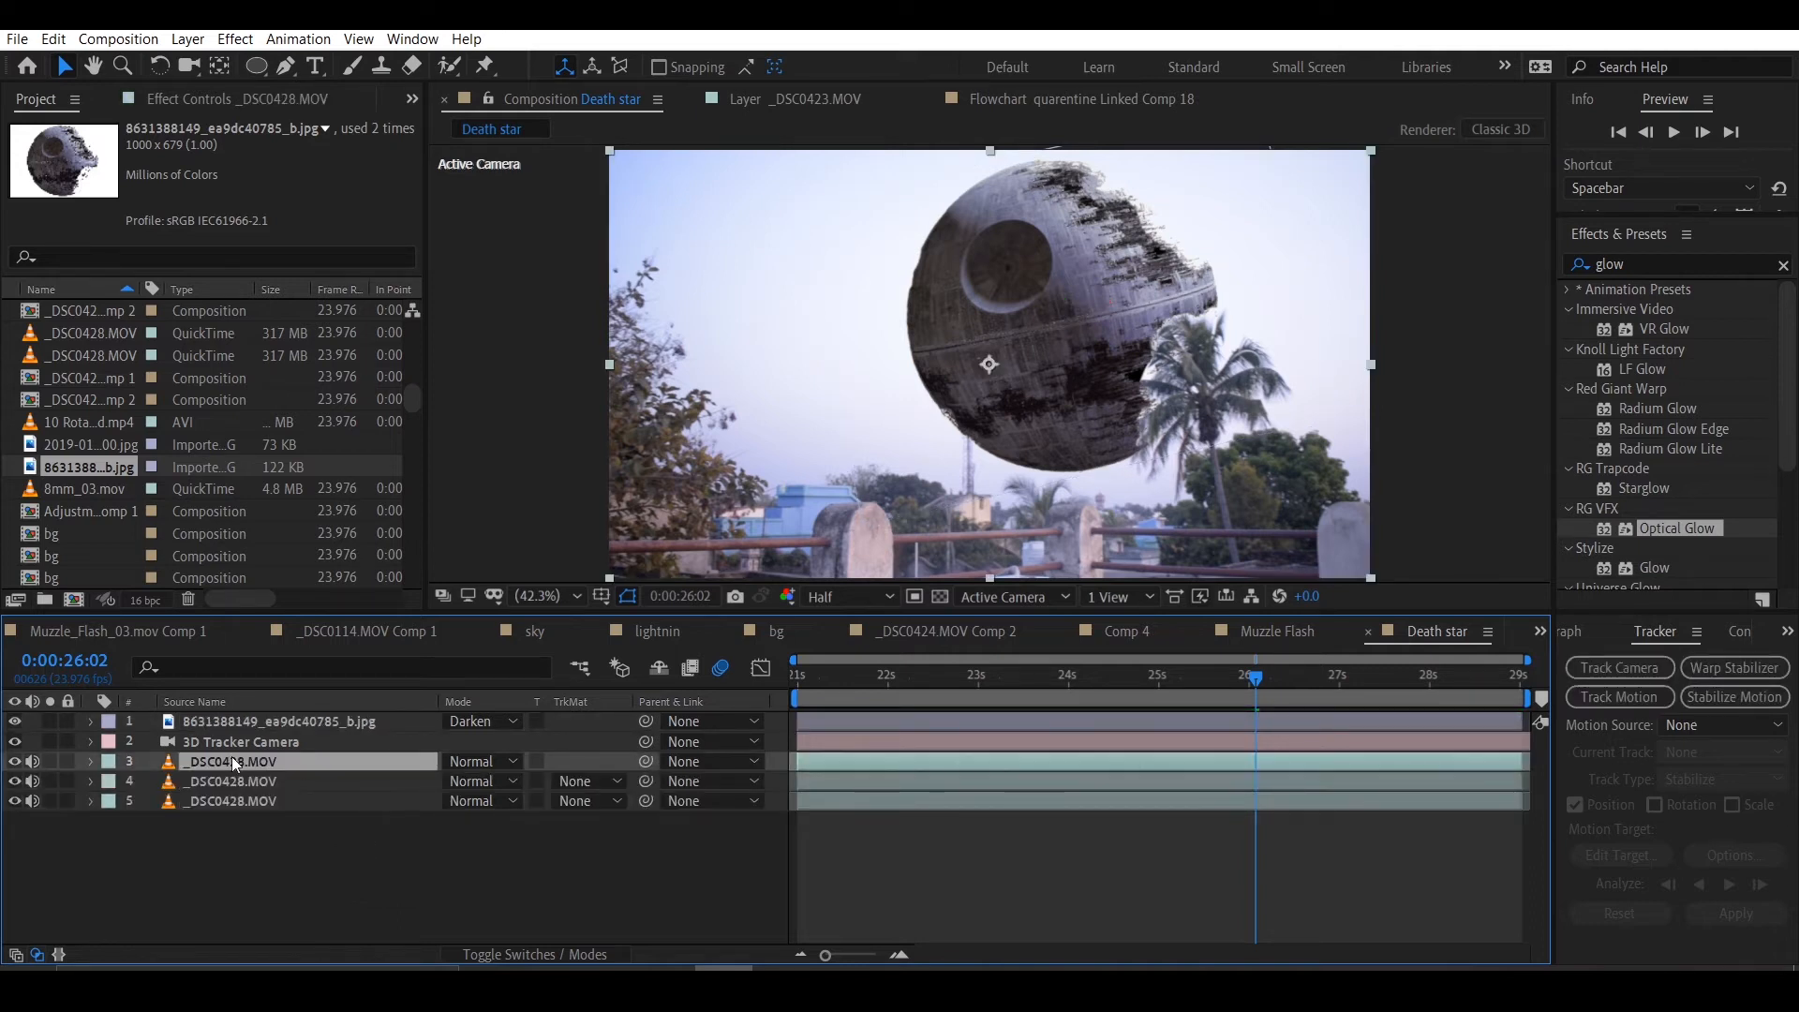
{"action": "left_click_drag", "start_coordinate": [283, 759], "coordinate": [281, 718]}
{"action": "left_click", "coordinate": [289, 783]}
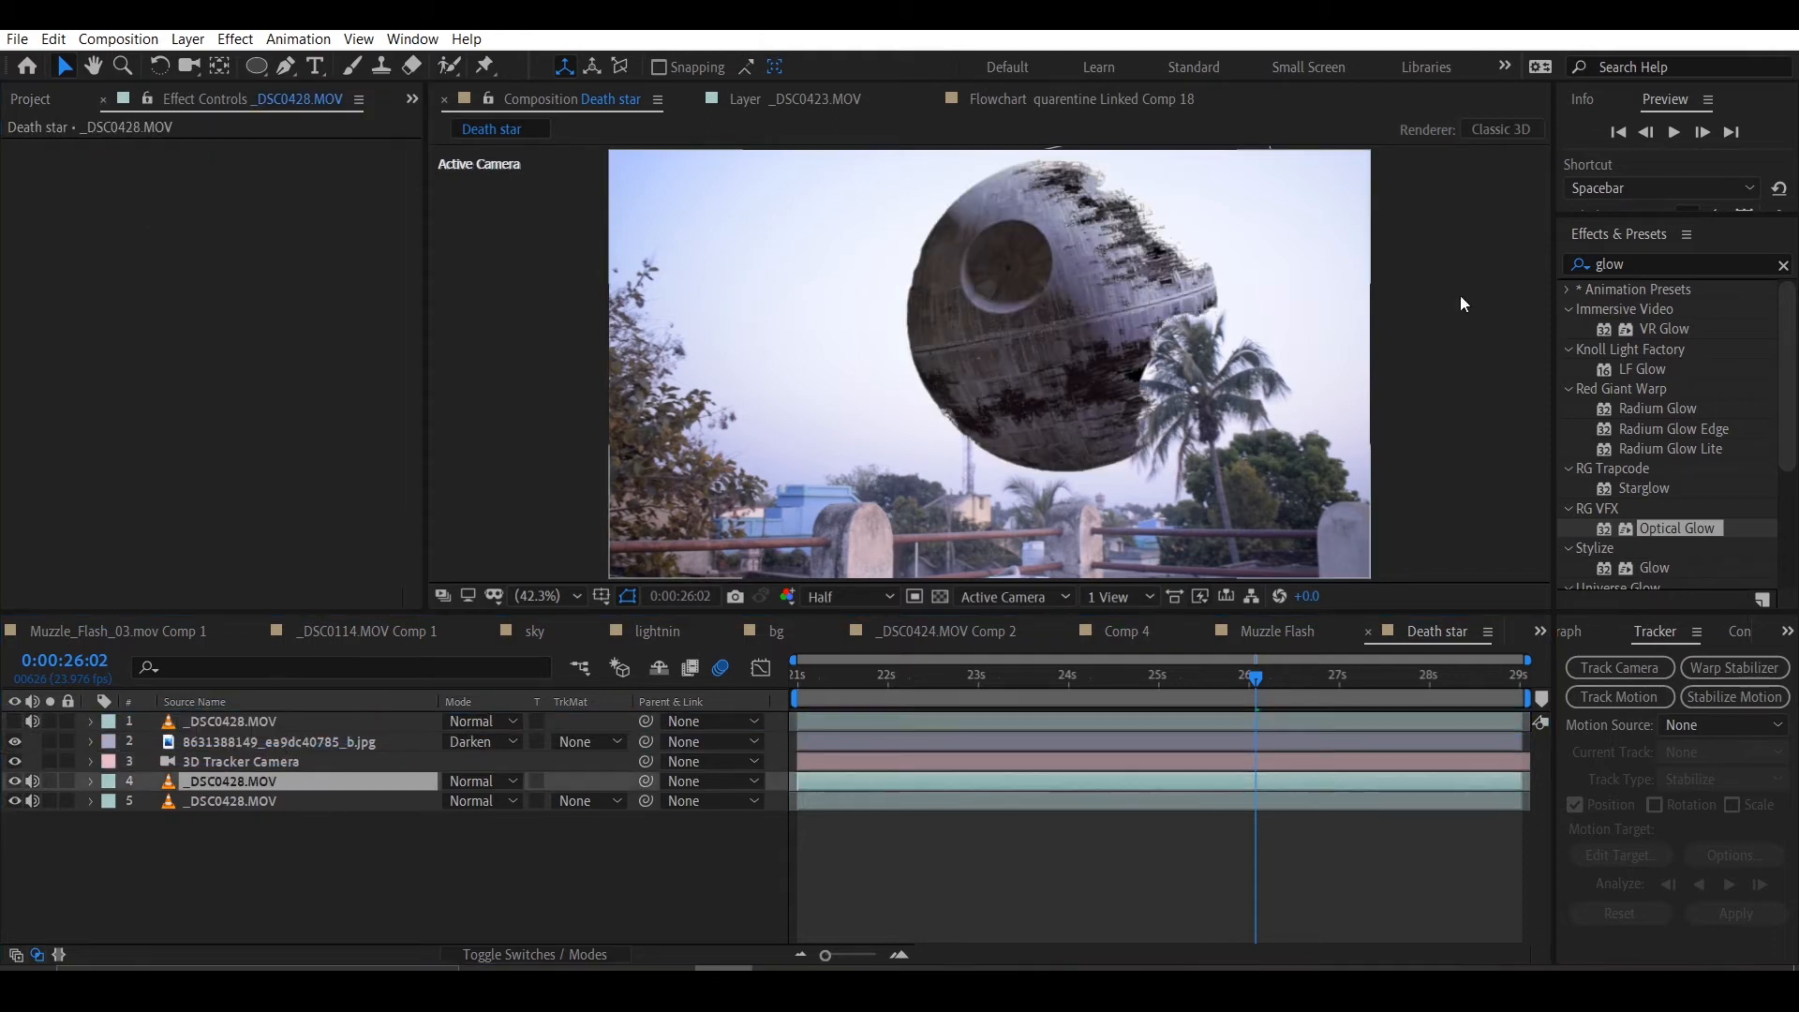
Step: Apply the Tint effect to the _DSC0428.MOV copy directly below the 3D Tracker Camera
{"action": "left_click", "coordinate": [1636, 265]}
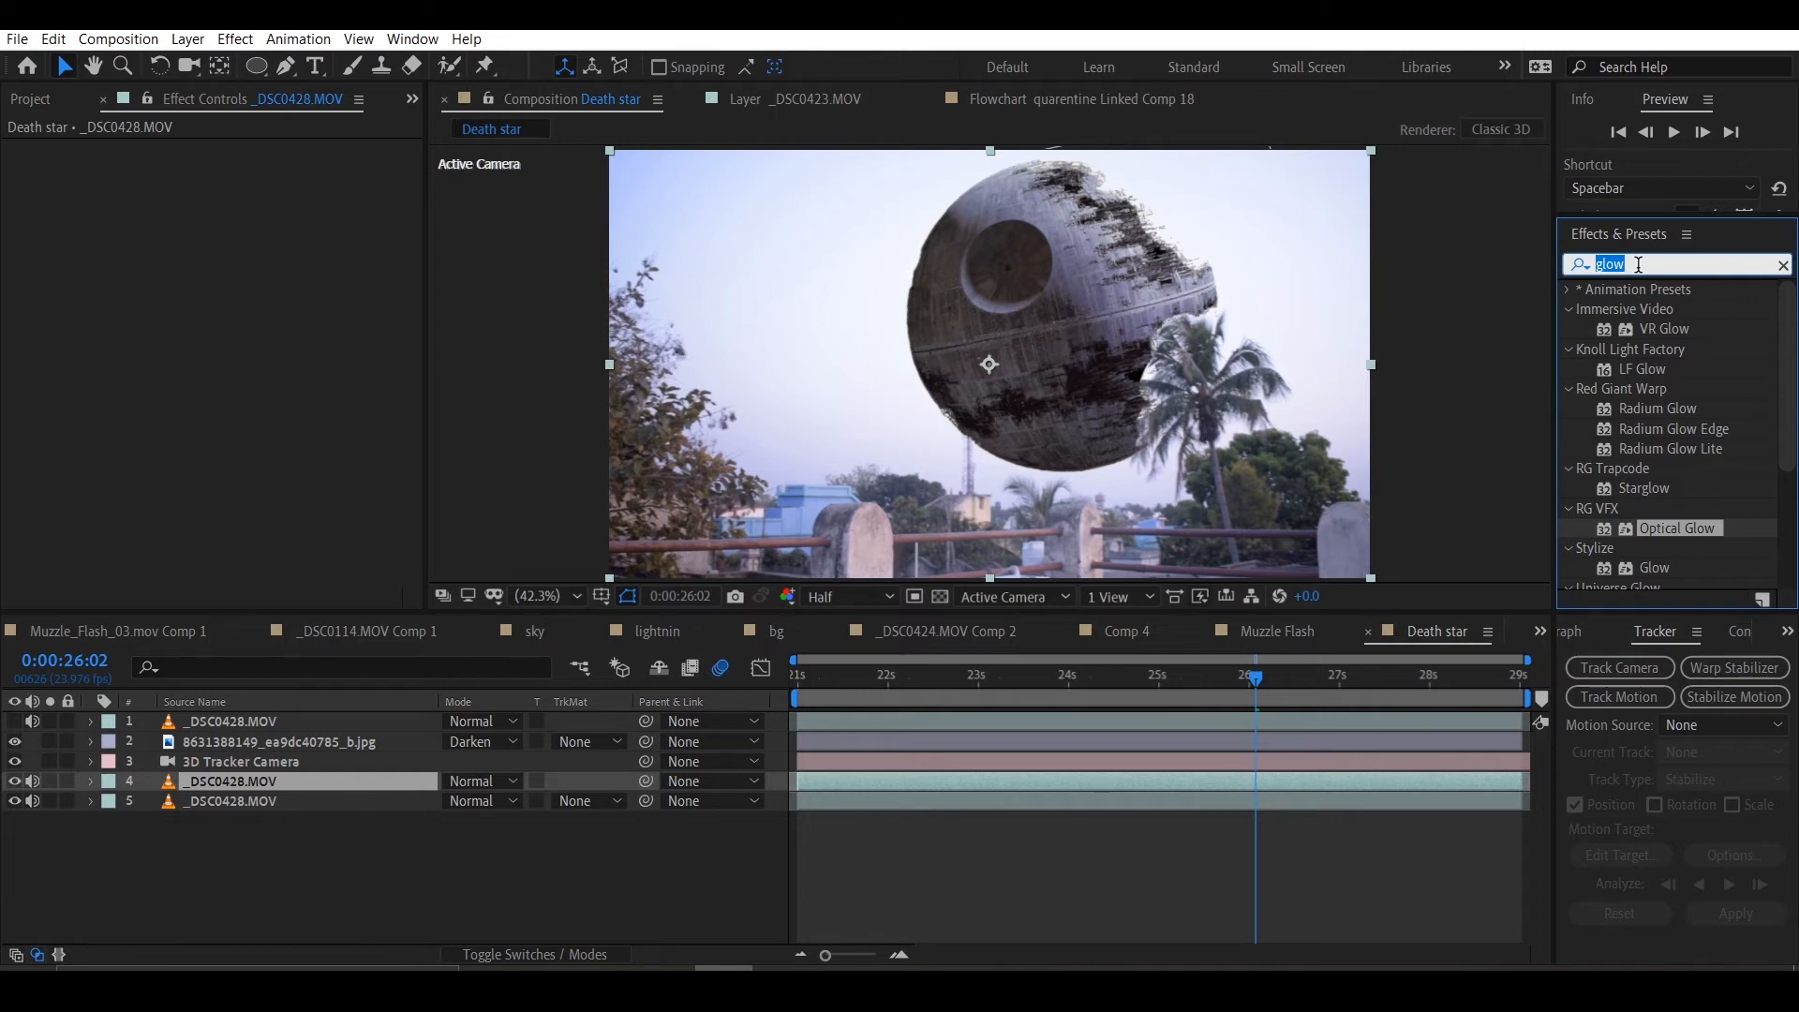
{"action": "key", "text": "BackSpace"}
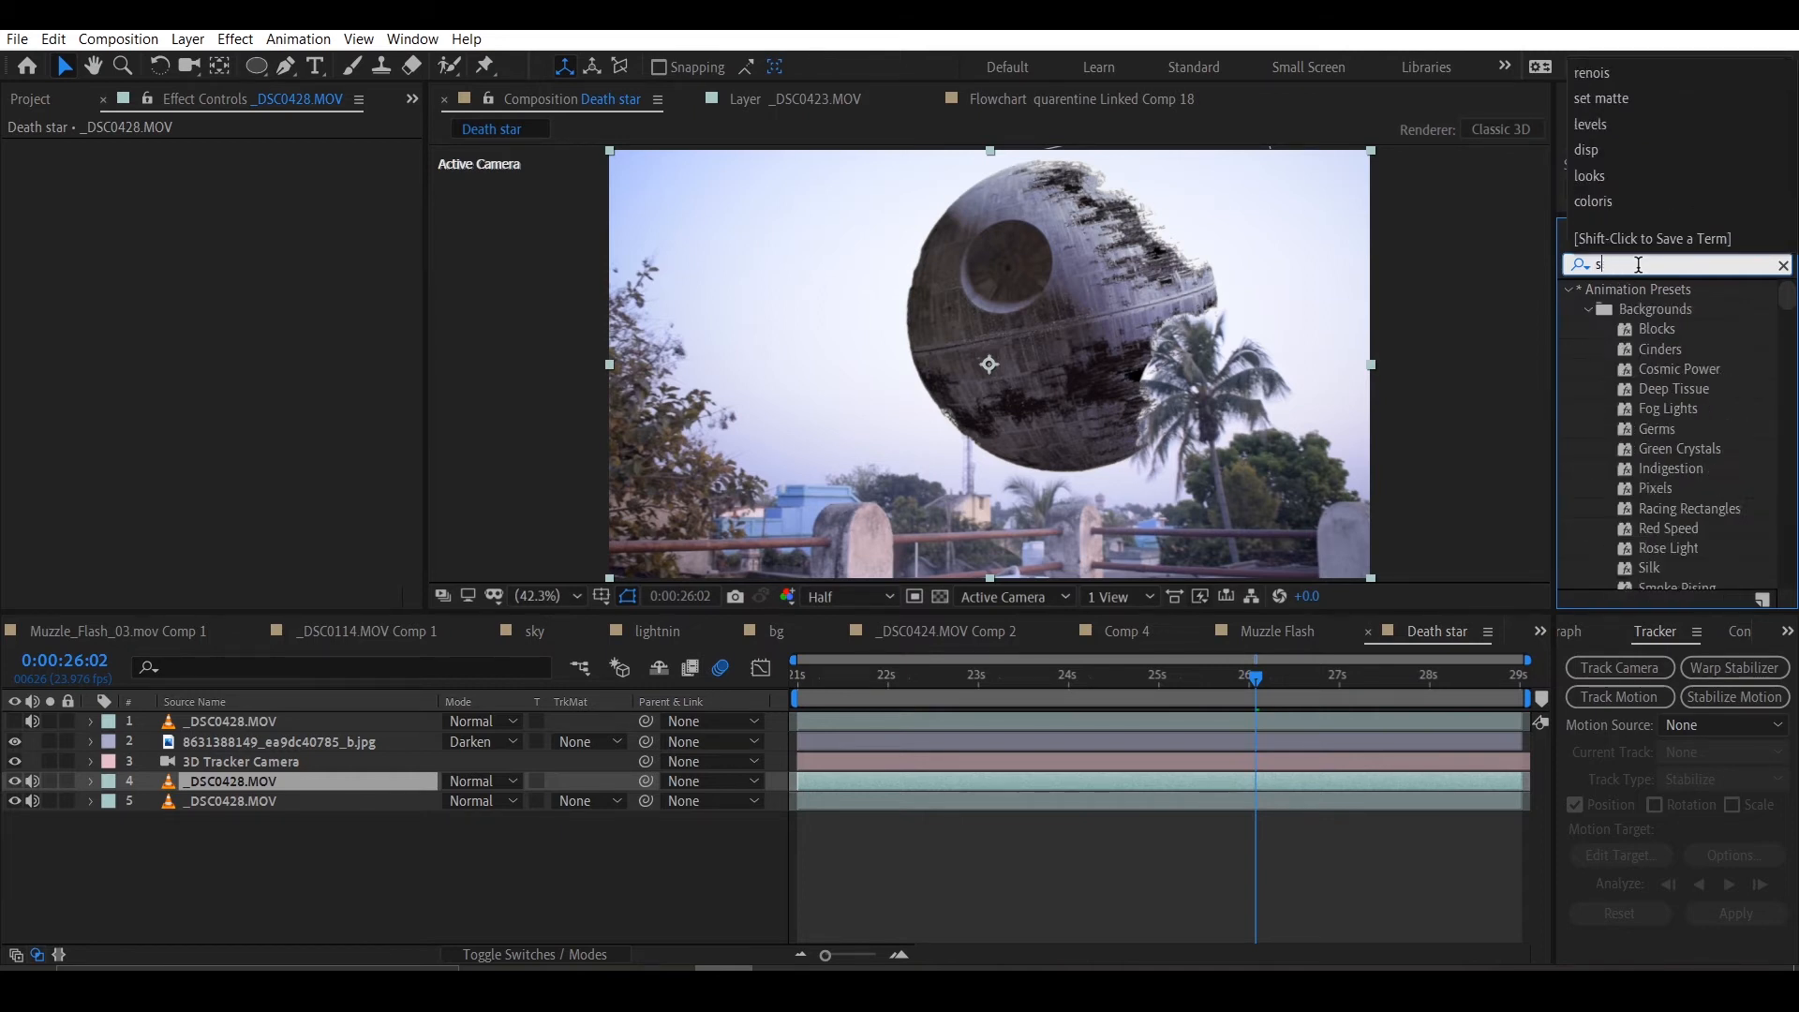
{"action": "type", "text": "tint"}
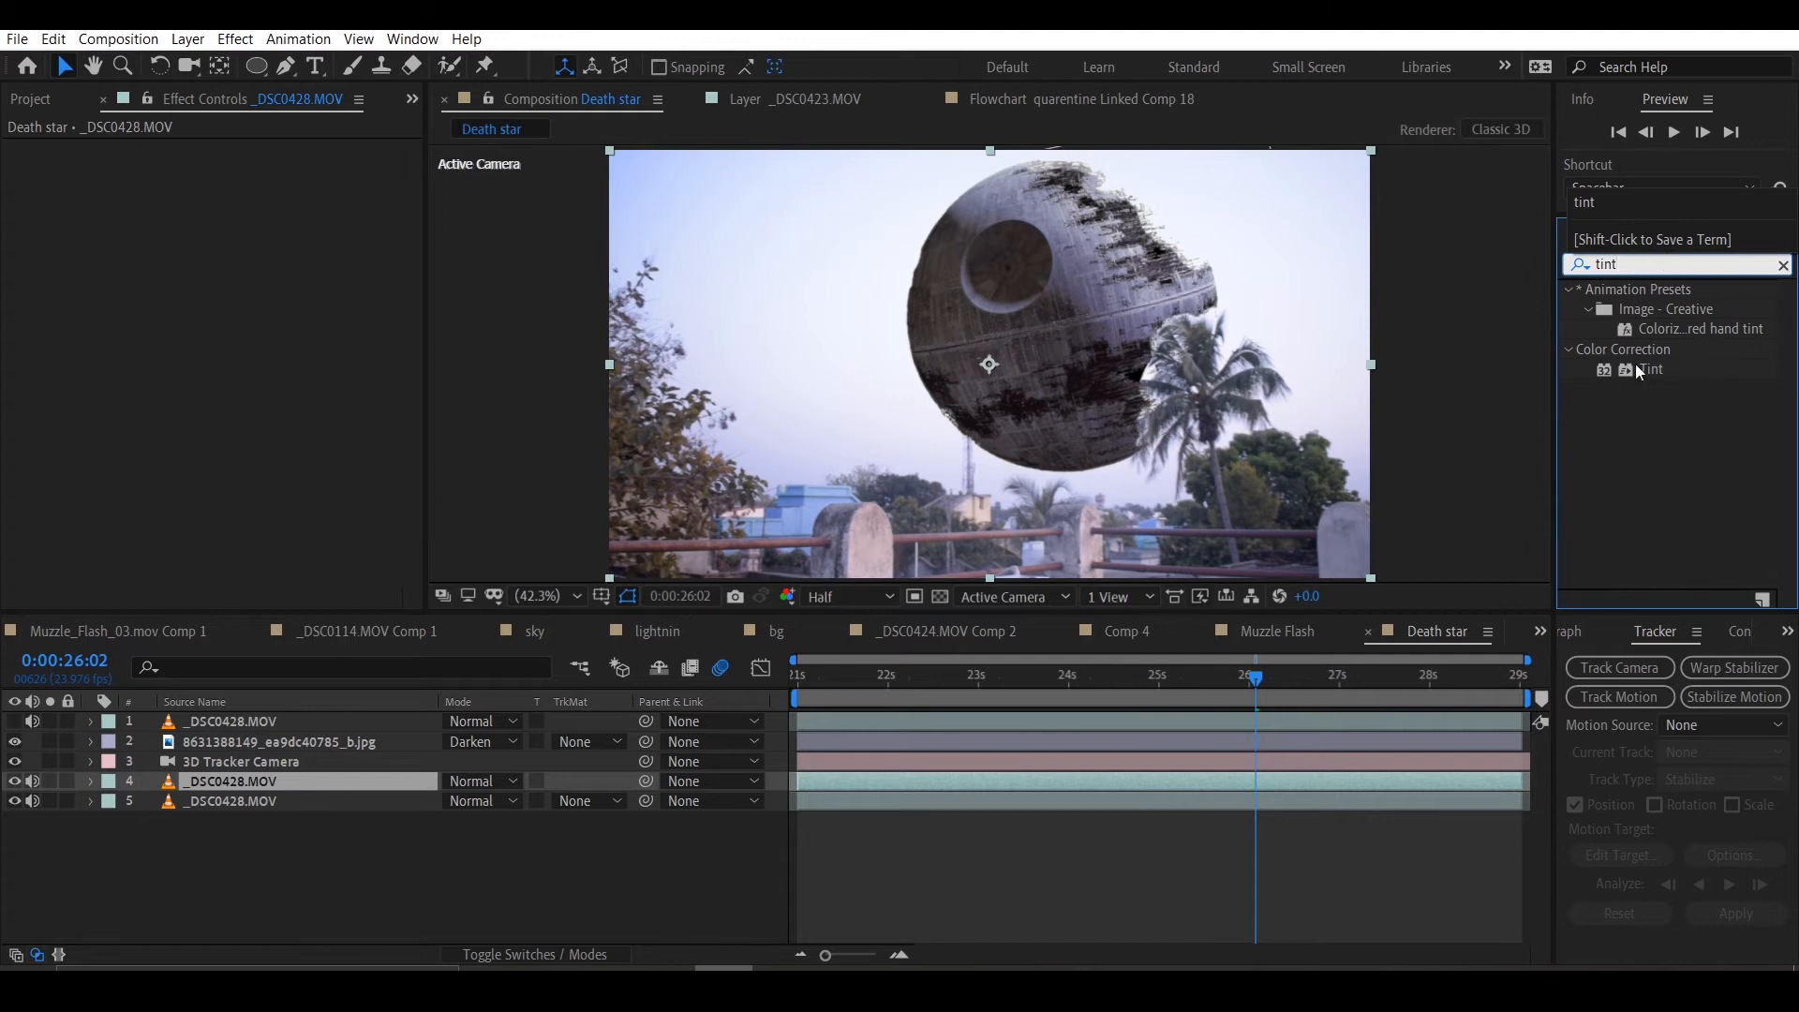
{"action": "double_click", "coordinate": [1638, 369]}
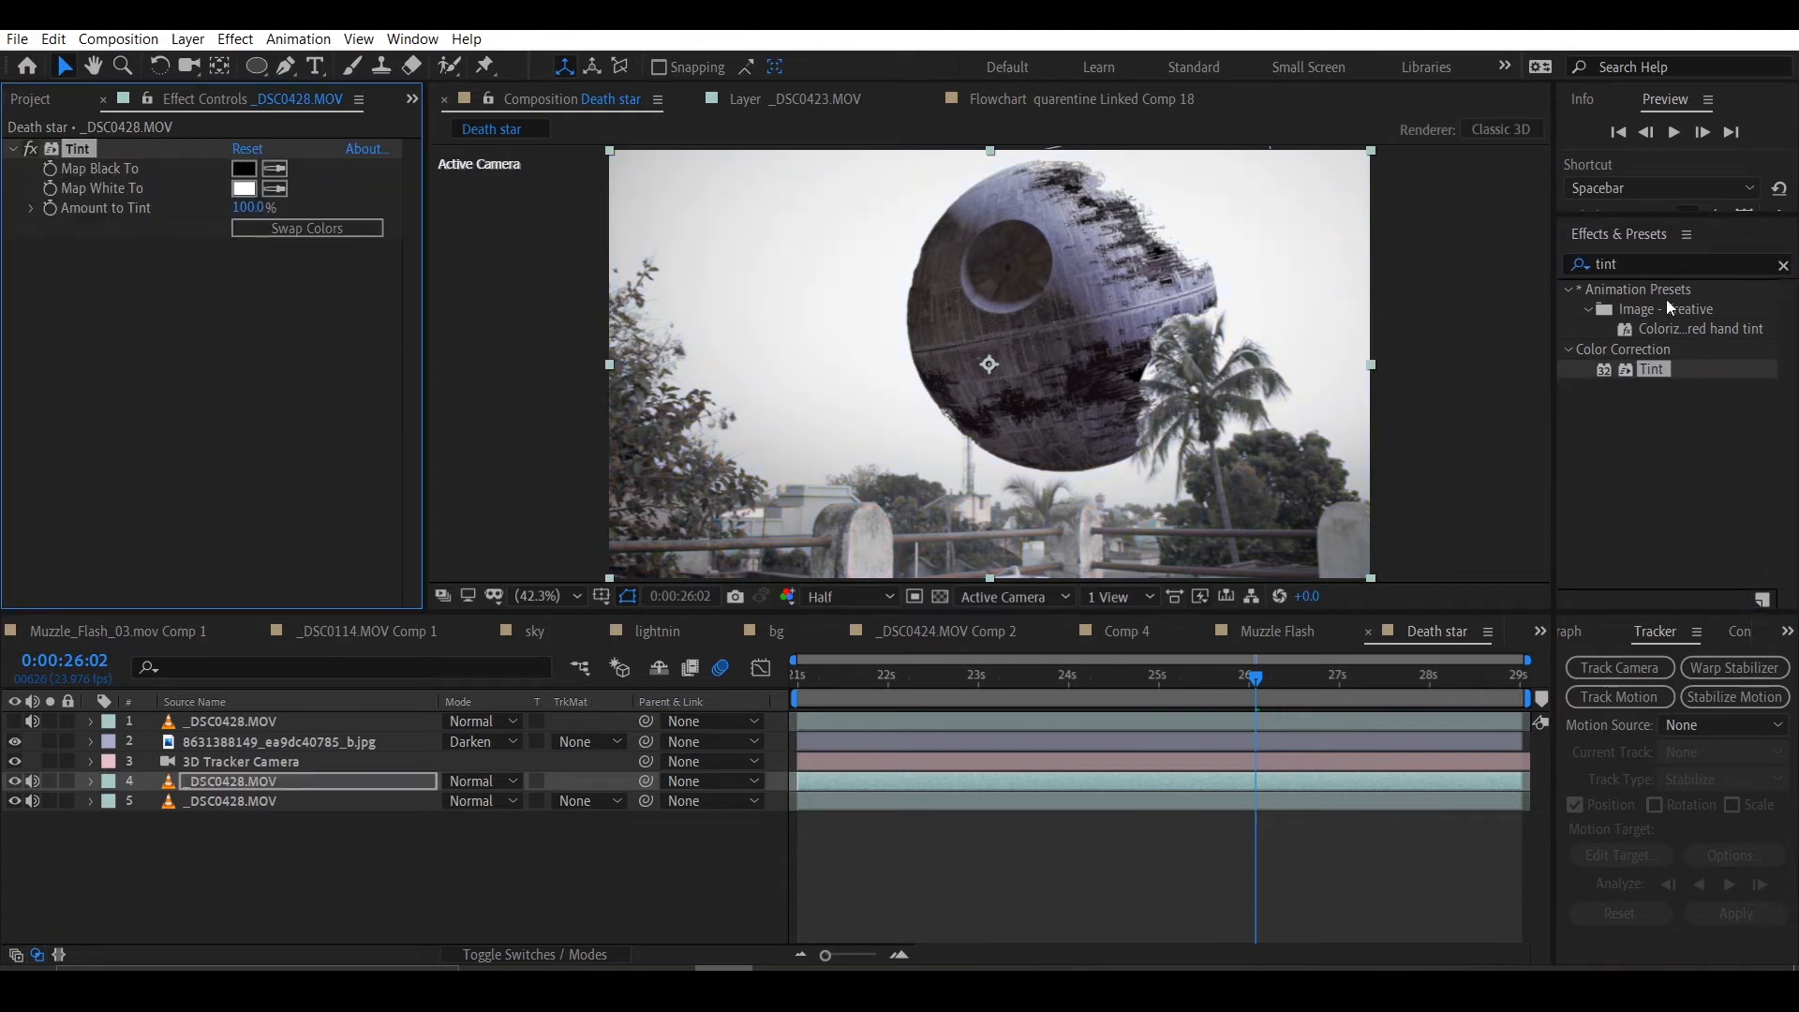
Step: Hide the Death Star image layer and add the Levels effect to the tinted _DSC0428.MOV copy
{"action": "left_click", "coordinate": [1654, 261]}
{"action": "left_click", "coordinate": [16, 741]}
{"action": "left_click", "coordinate": [1653, 263]}
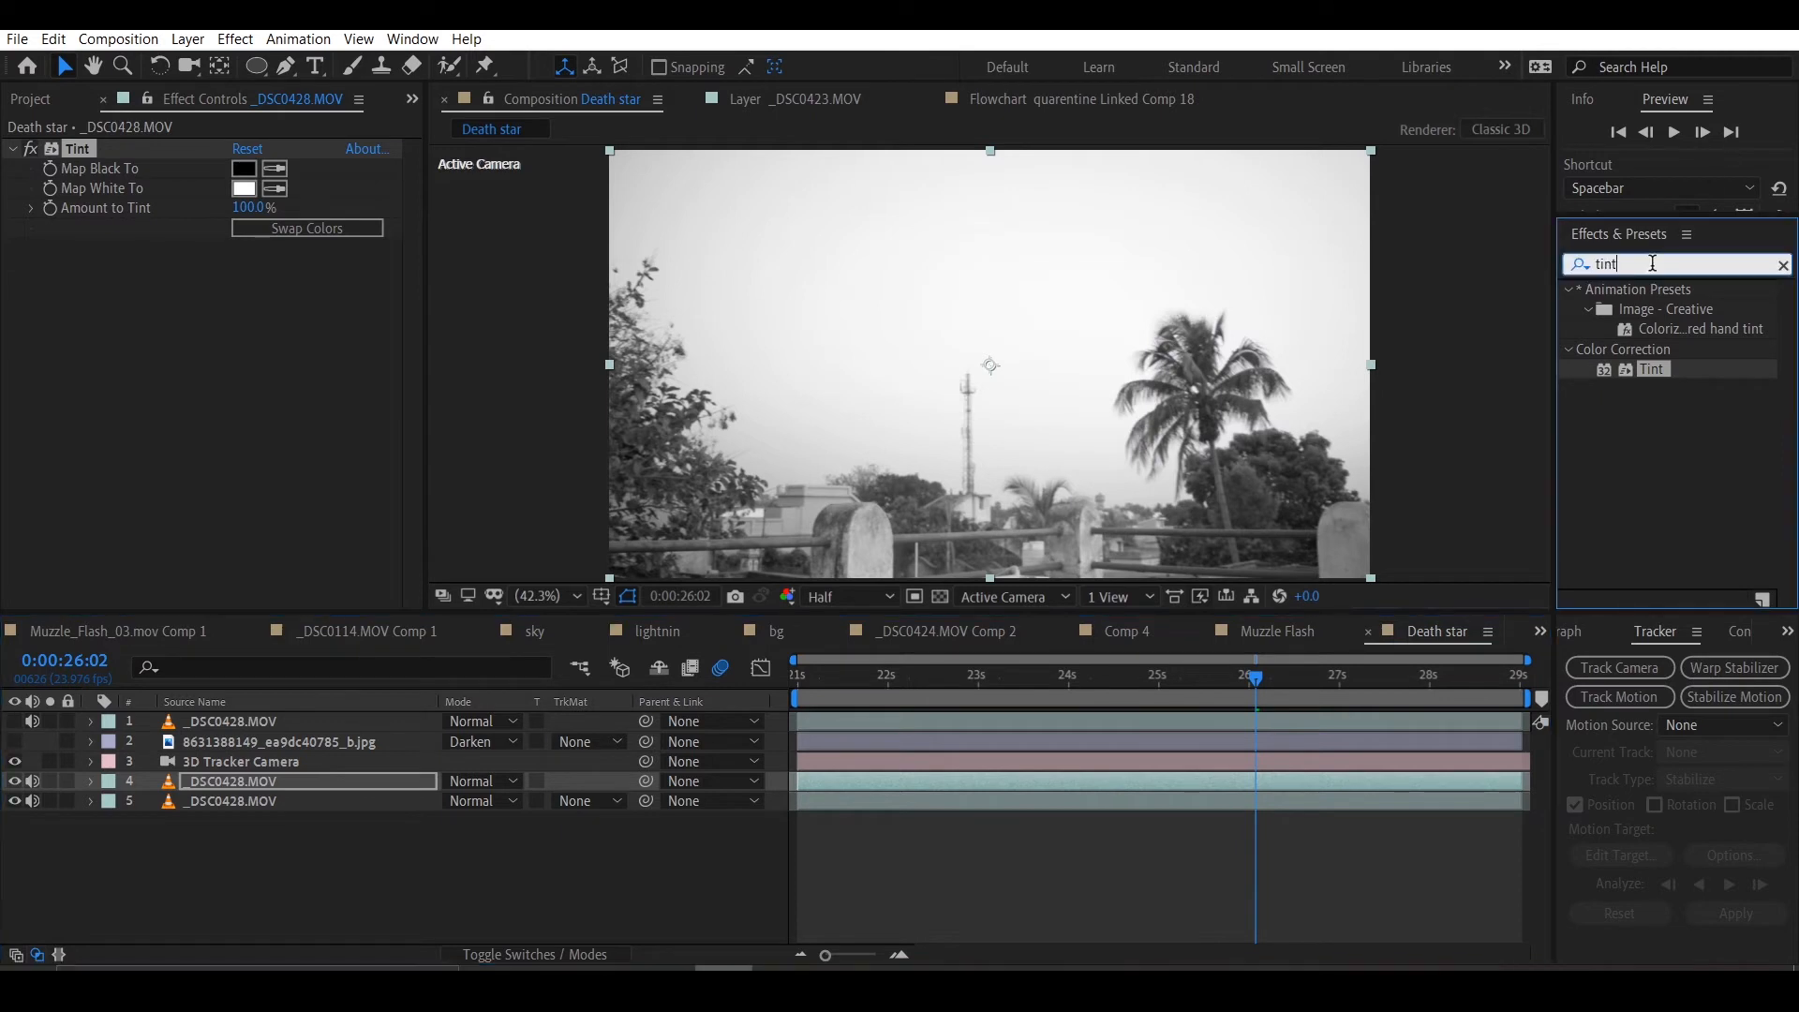
{"action": "type", "text": "leve"}
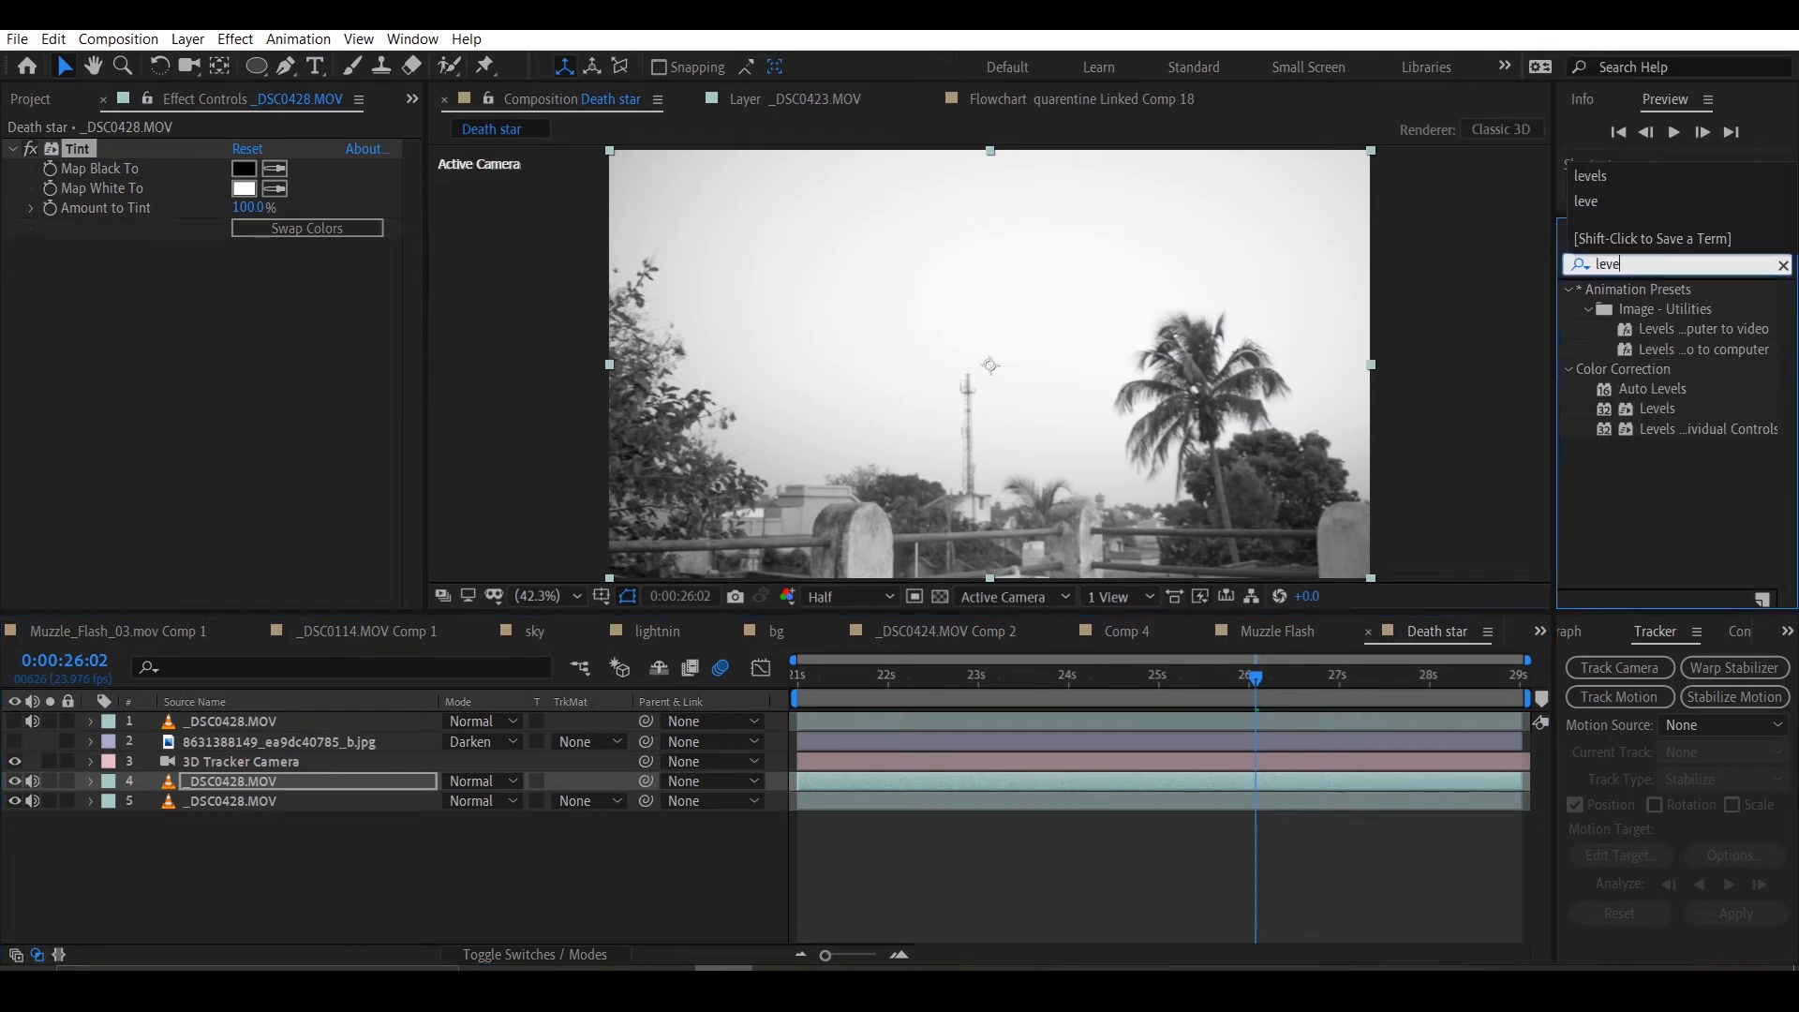
{"action": "left_click_drag", "start_coordinate": [1658, 408], "coordinate": [181, 407]}
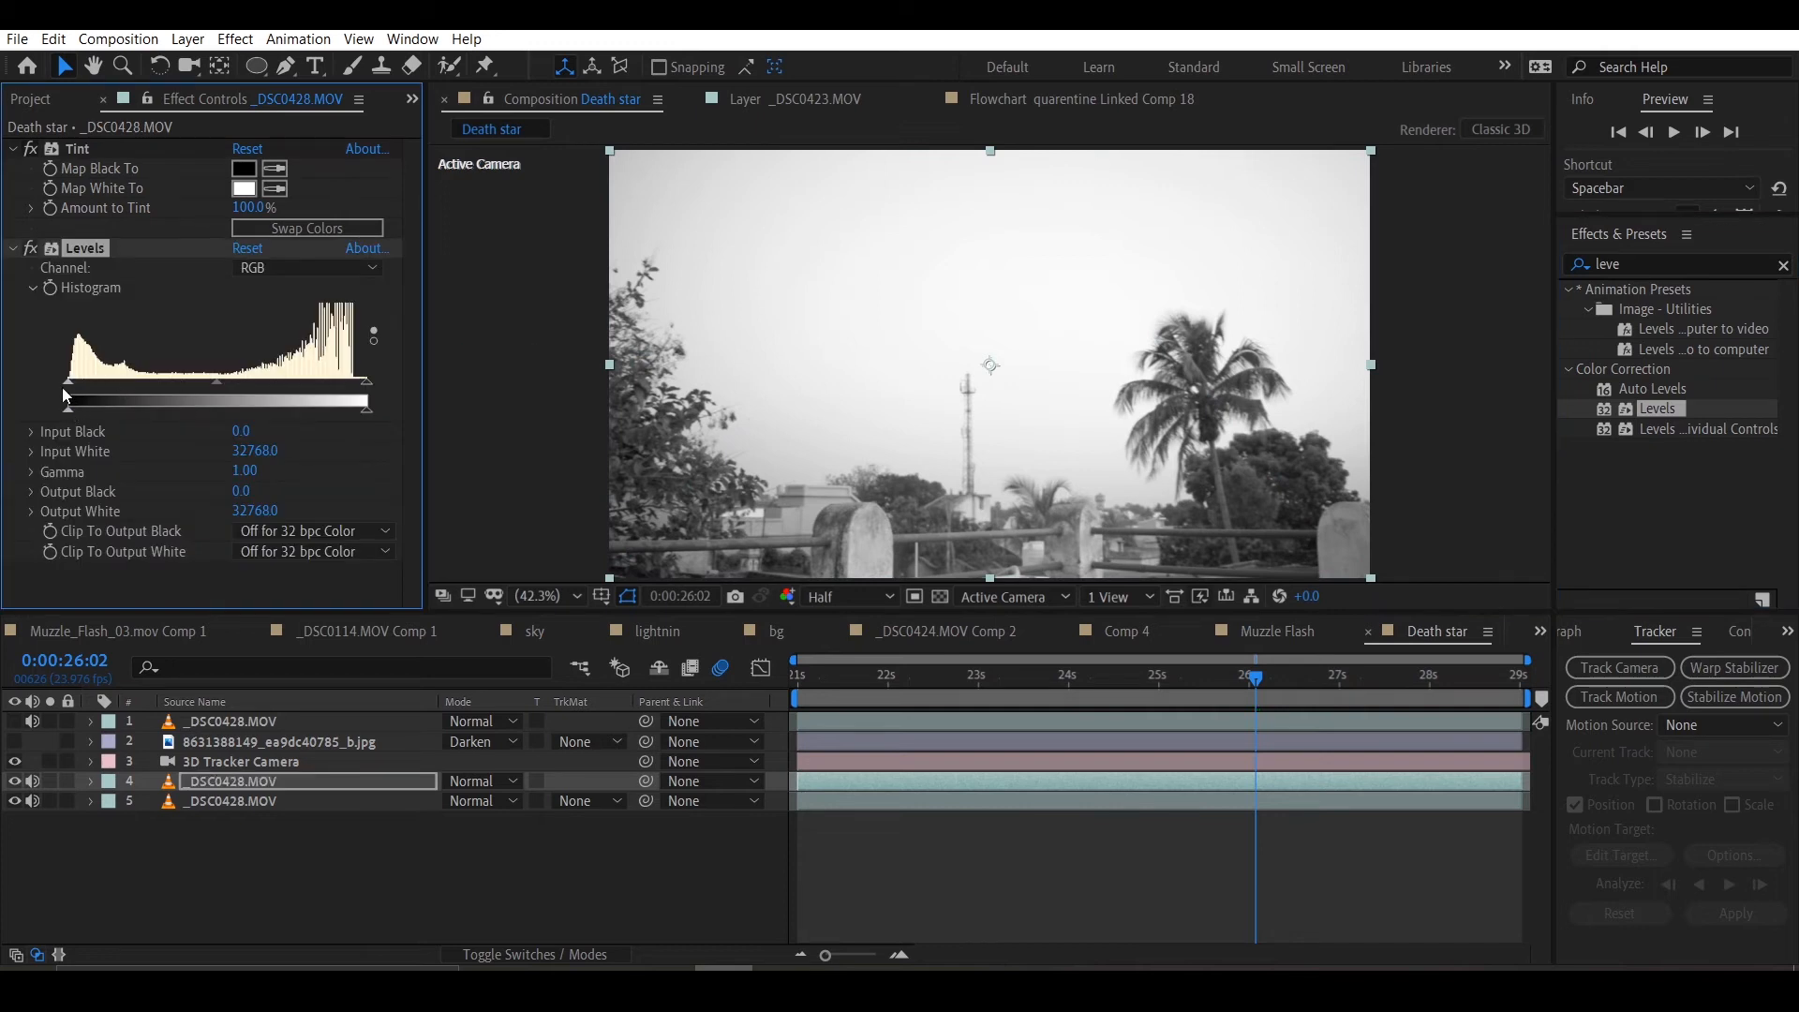
Step: Raise the tinted copy's contrast in Levels with Input Black 10280.2, Input White 30455.0 and Gamma 1.36
{"action": "left_click_drag", "start_coordinate": [71, 379], "coordinate": [162, 386]}
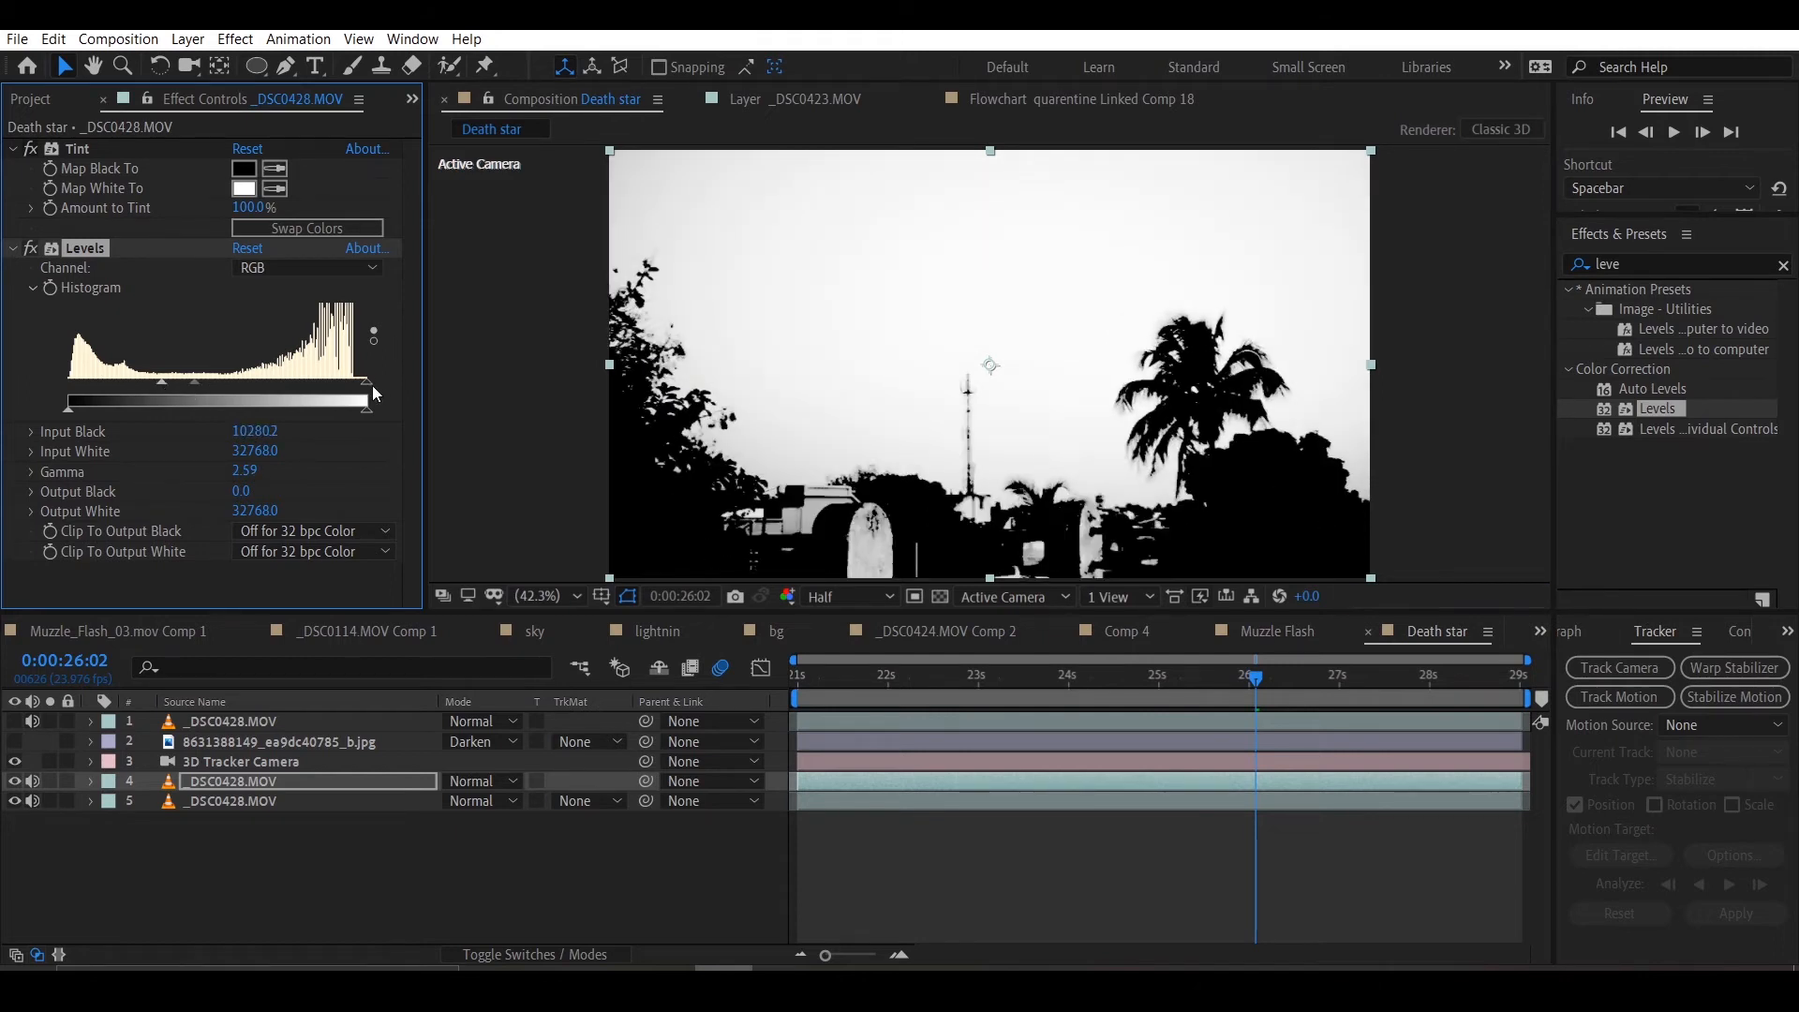
{"action": "left_click_drag", "start_coordinate": [366, 384], "coordinate": [321, 386]}
{"action": "left_click_drag", "start_coordinate": [199, 380], "coordinate": [232, 379]}
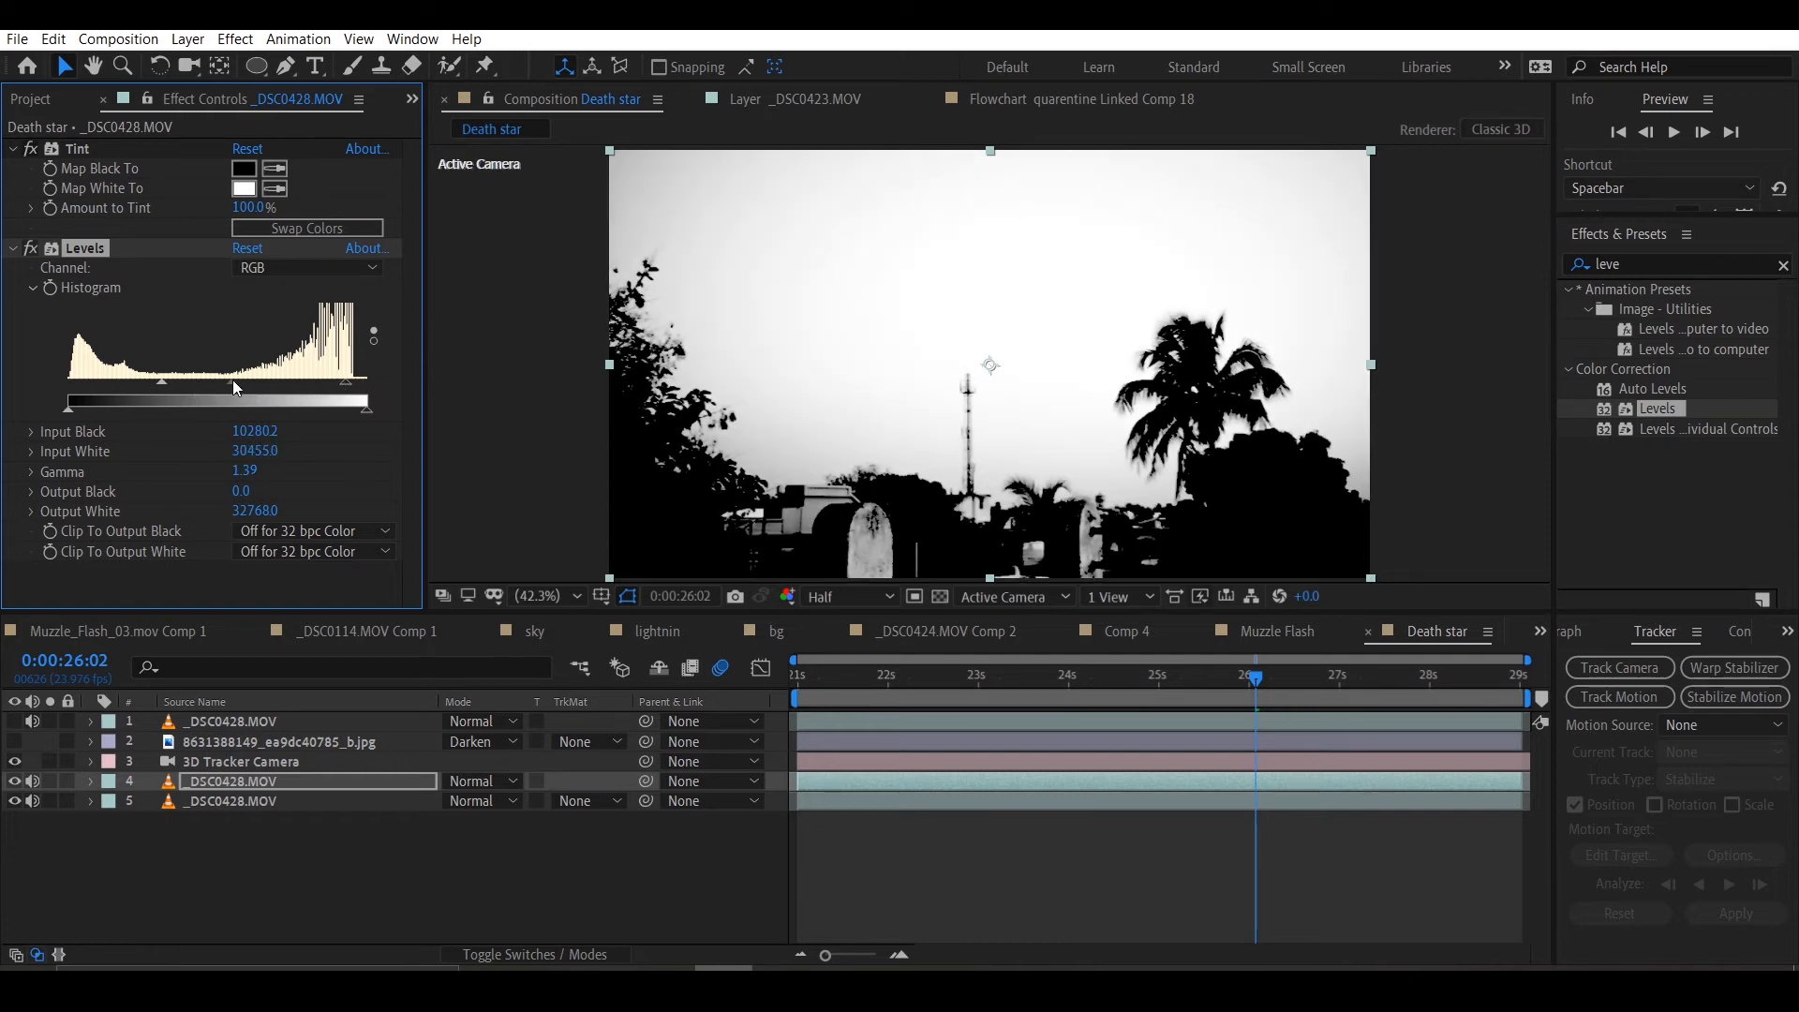
{"action": "left_click", "coordinate": [176, 830]}
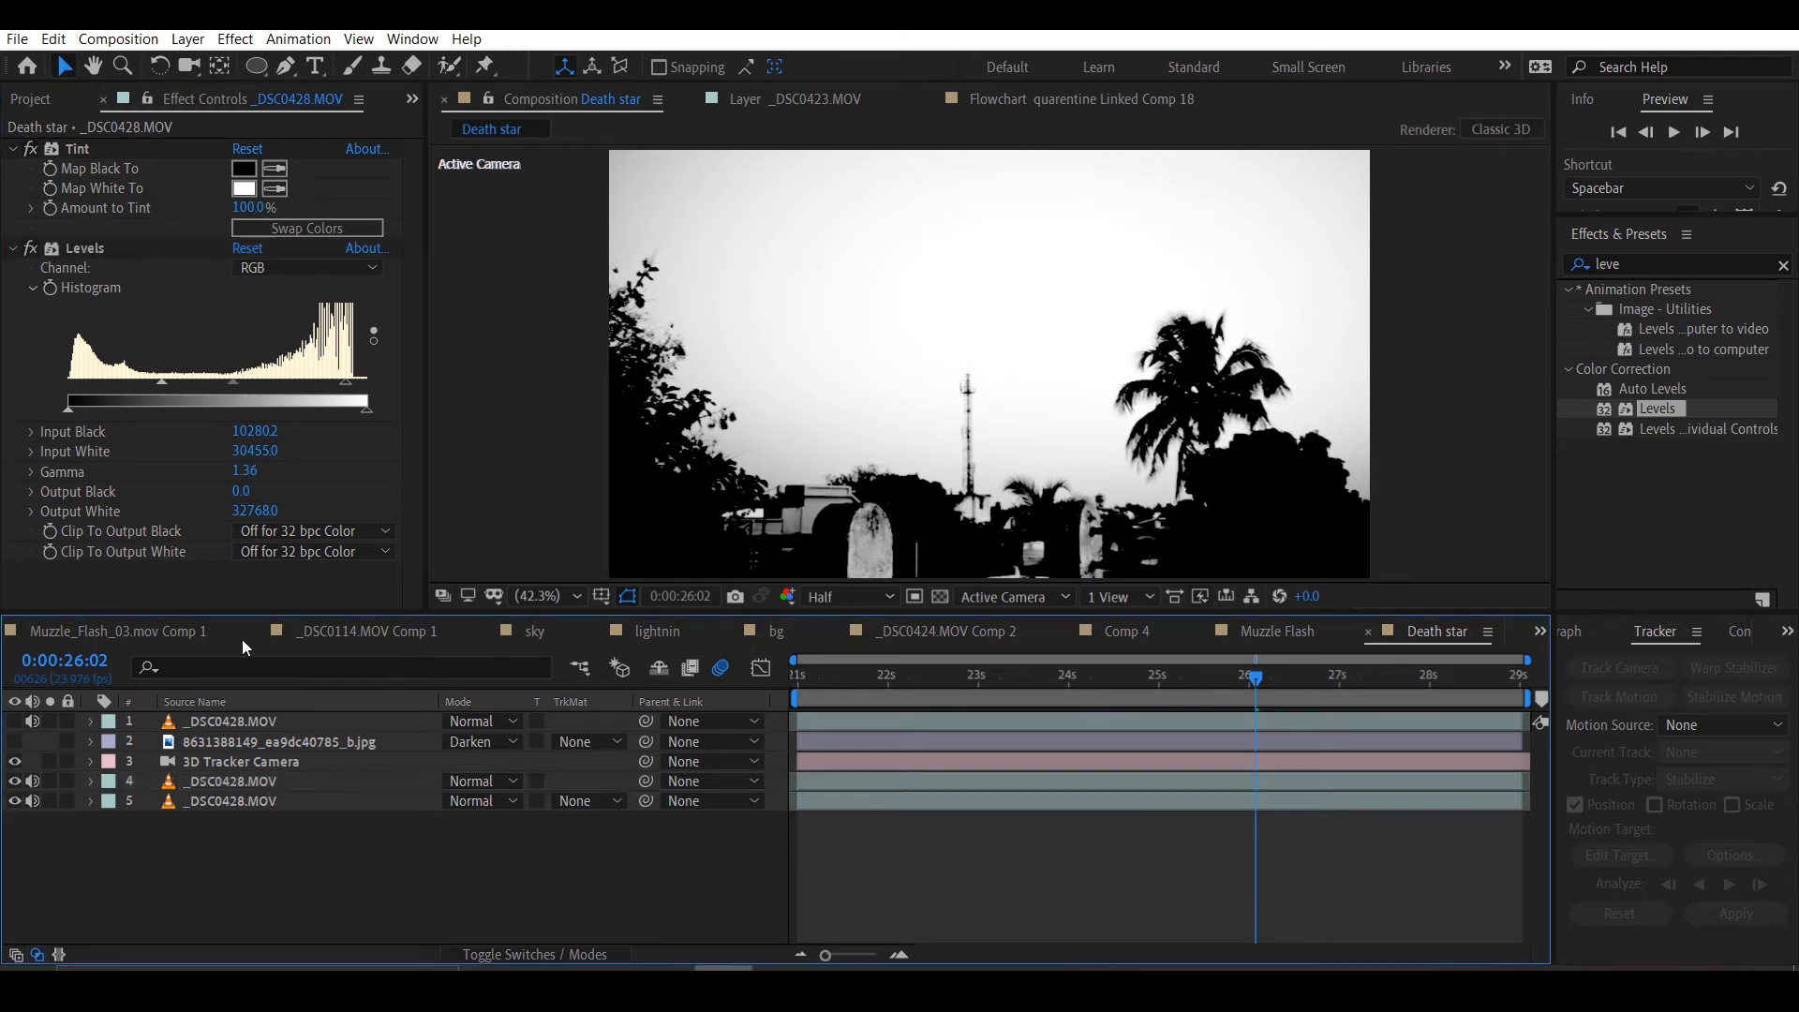
Step: Make the top _DSC0428.MOV layer visible and hide the tinted black-and-white copy
{"action": "left_click", "coordinate": [232, 723]}
{"action": "left_click", "coordinate": [14, 720]}
{"action": "left_click", "coordinate": [14, 780]}
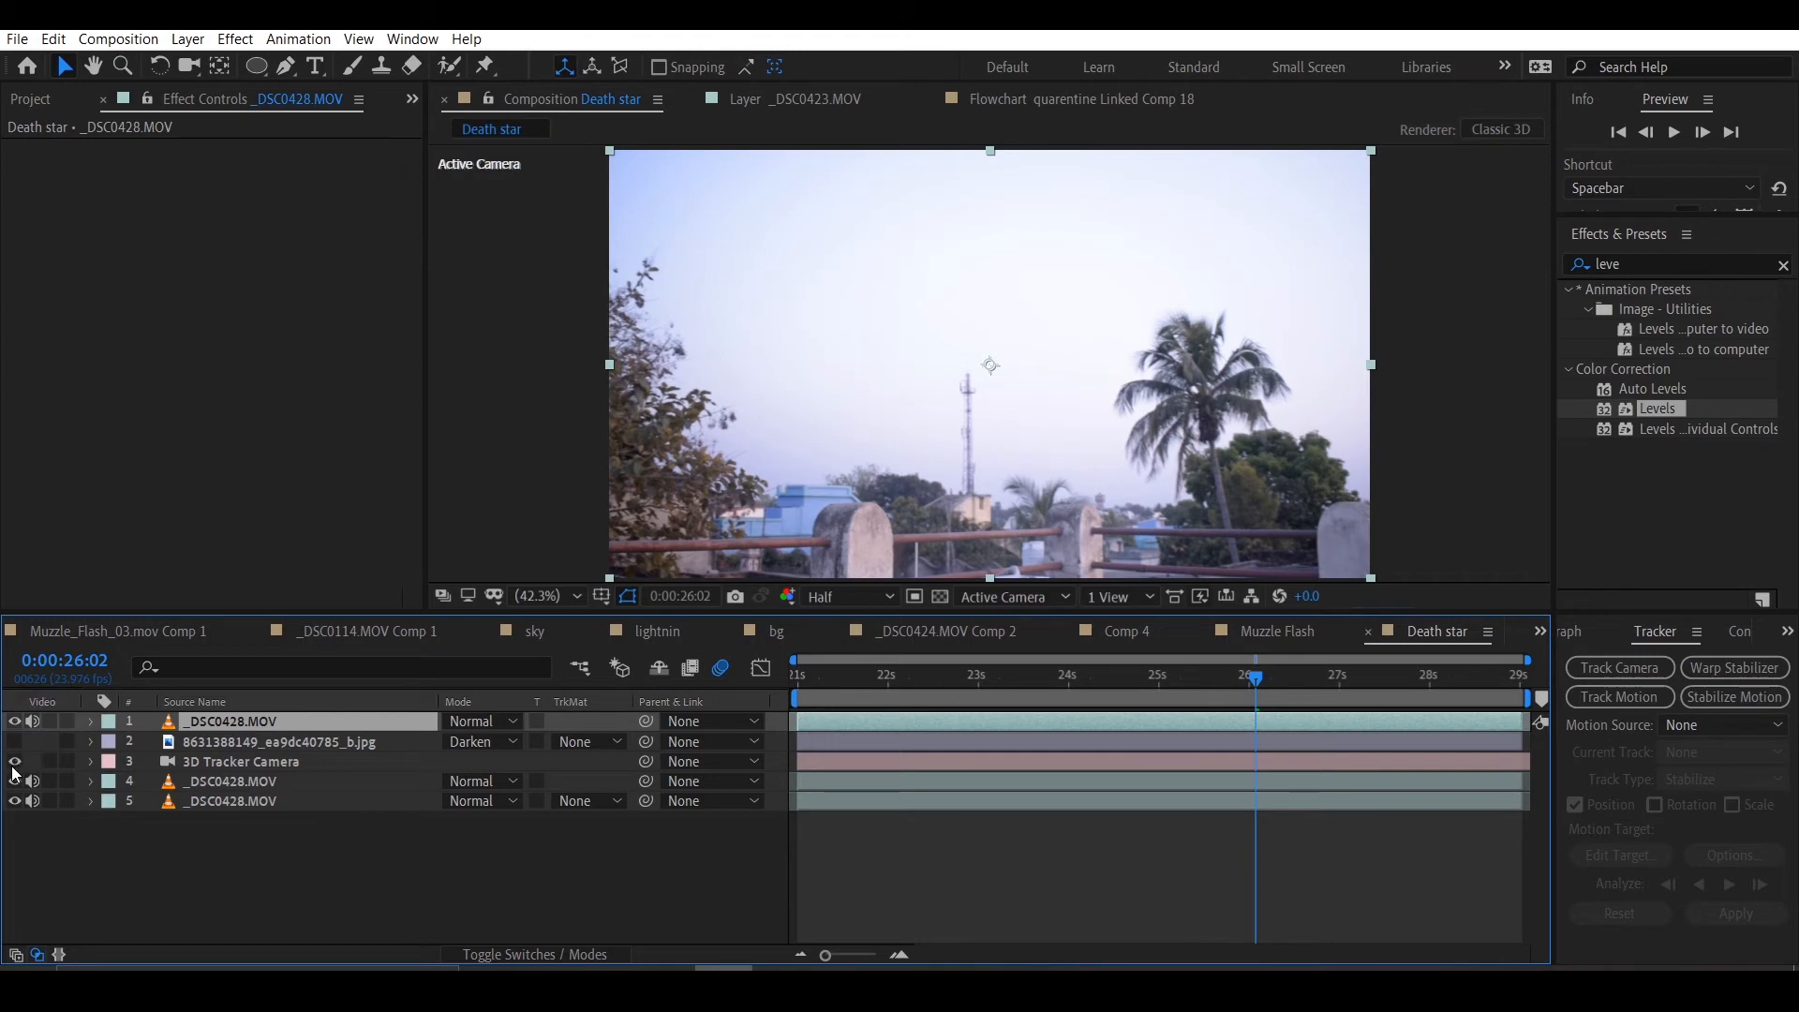
Step: Apply Set Matte to the top _DSC0428.MOV layer, taking the matte from layer 4 with Effects & Masks and using Luminance
{"action": "left_click", "coordinate": [1637, 263]}
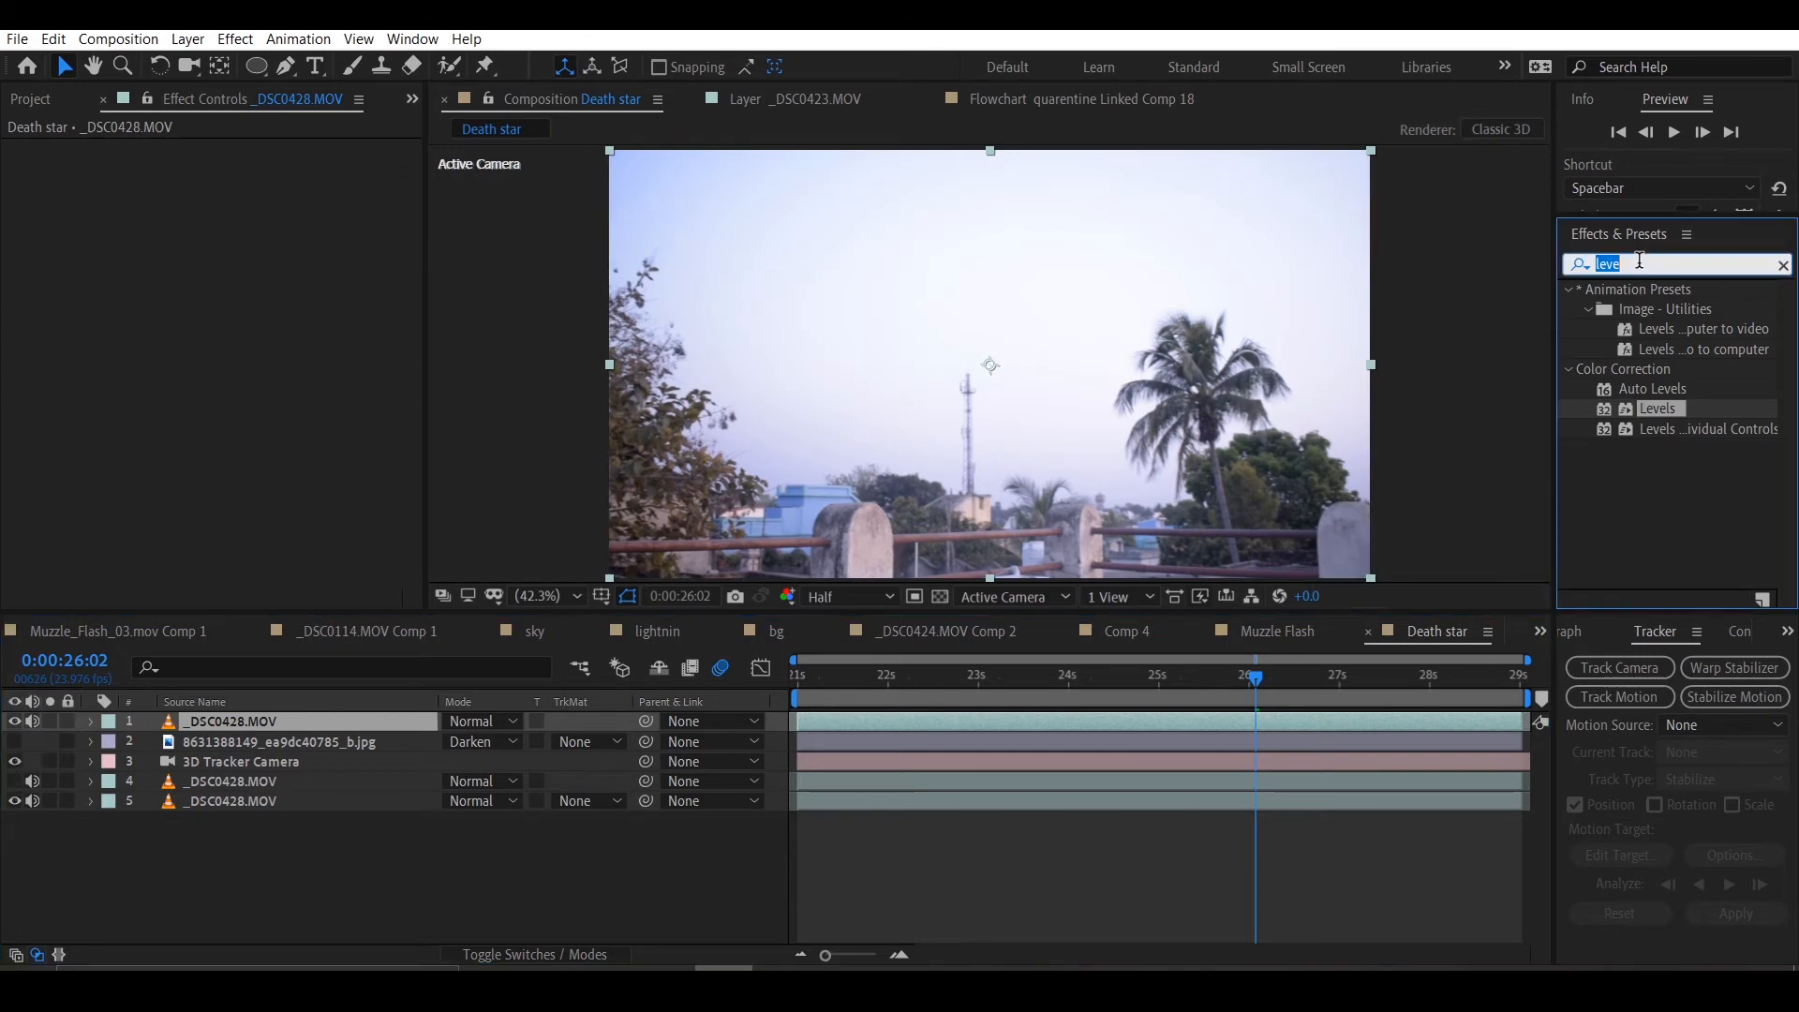
{"action": "key", "text": "BackSpace"}
{"action": "type", "text": "set matte"}
{"action": "left_click_drag", "start_coordinate": [1668, 310], "coordinate": [240, 719]}
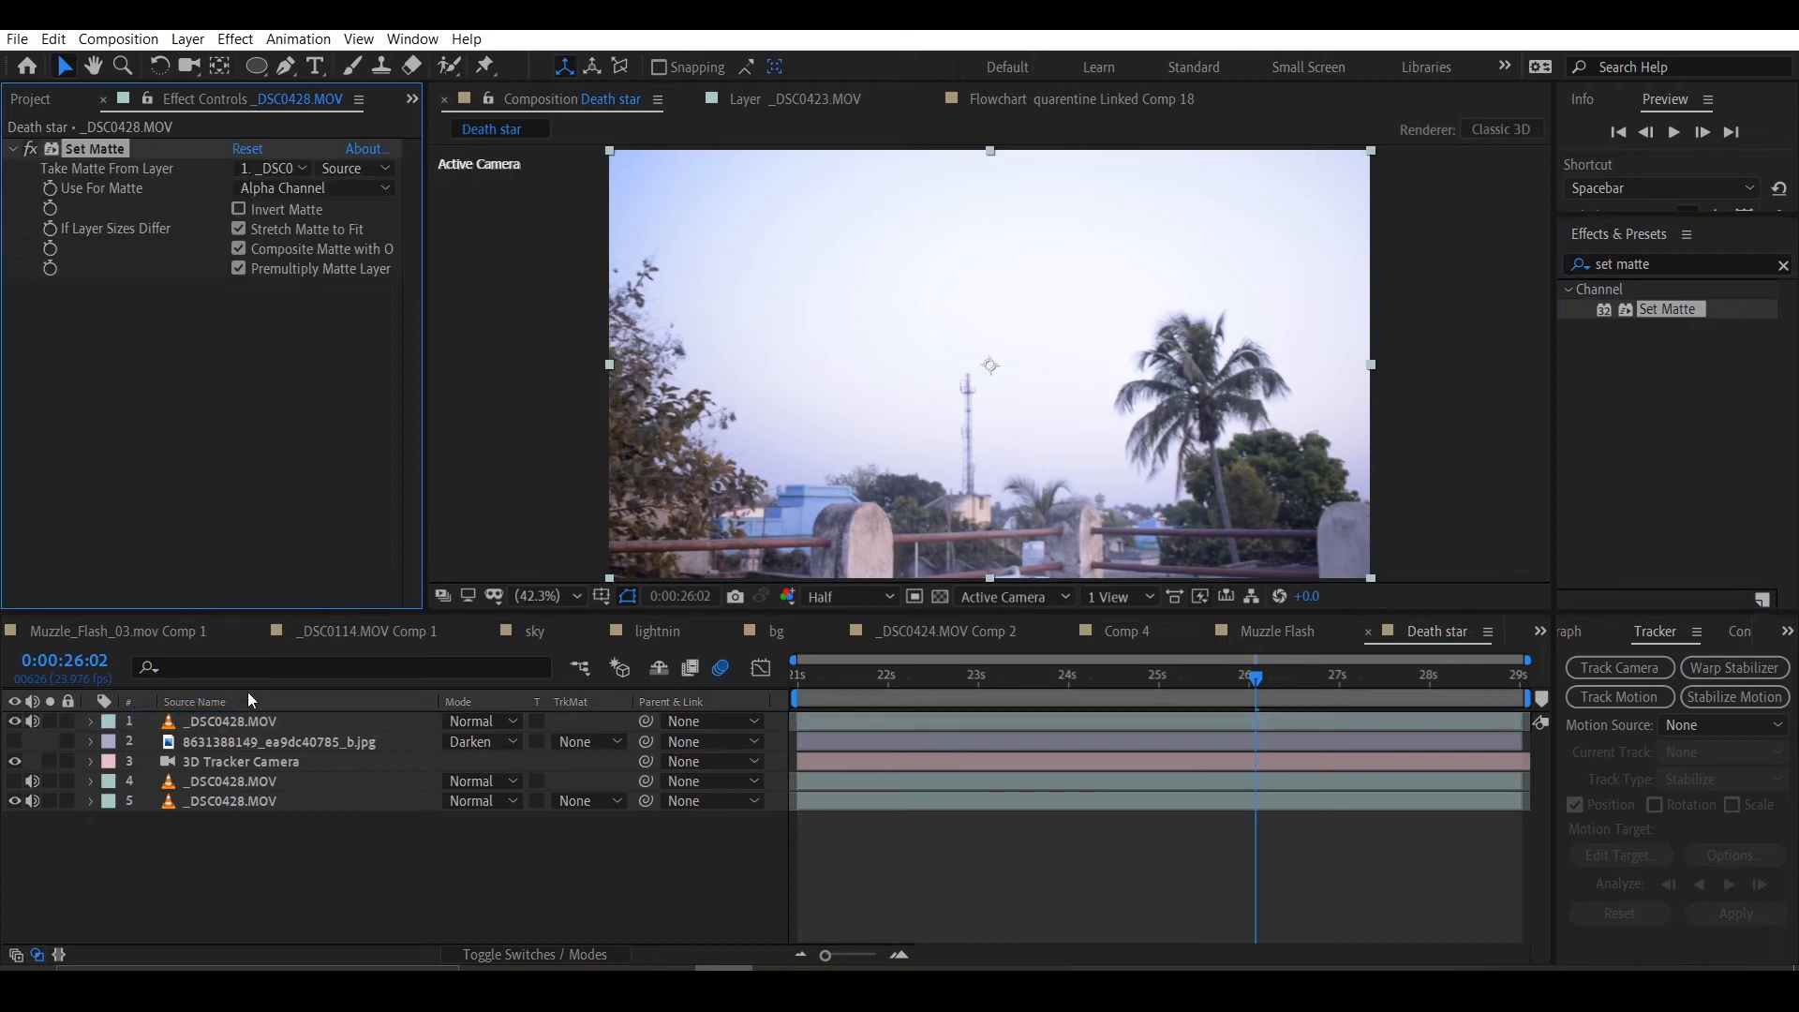
{"action": "left_click", "coordinate": [379, 266]}
{"action": "left_click", "coordinate": [353, 169]}
{"action": "left_click", "coordinate": [369, 239]}
{"action": "left_click", "coordinate": [301, 189]}
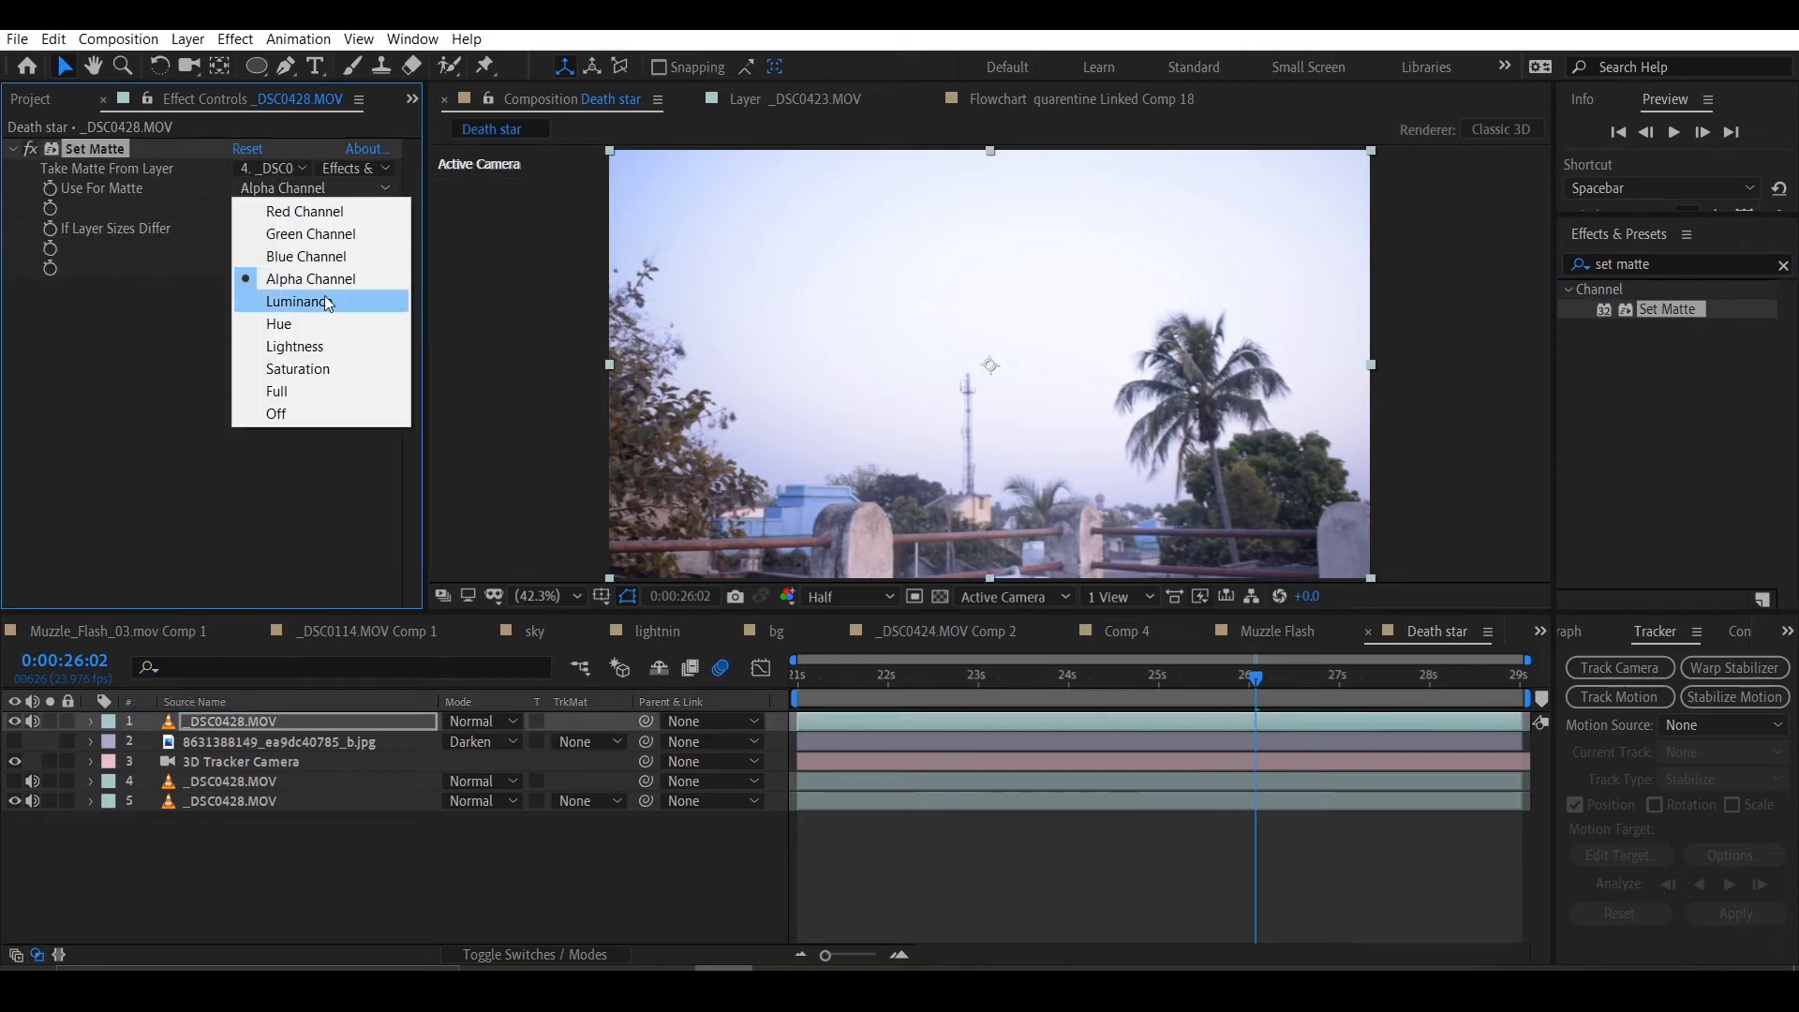
{"action": "left_click", "coordinate": [325, 298]}
Step: Show the Death Star image layer again and invert the matte on the top _DSC0428.MOV layer
{"action": "left_click", "coordinate": [14, 741]}
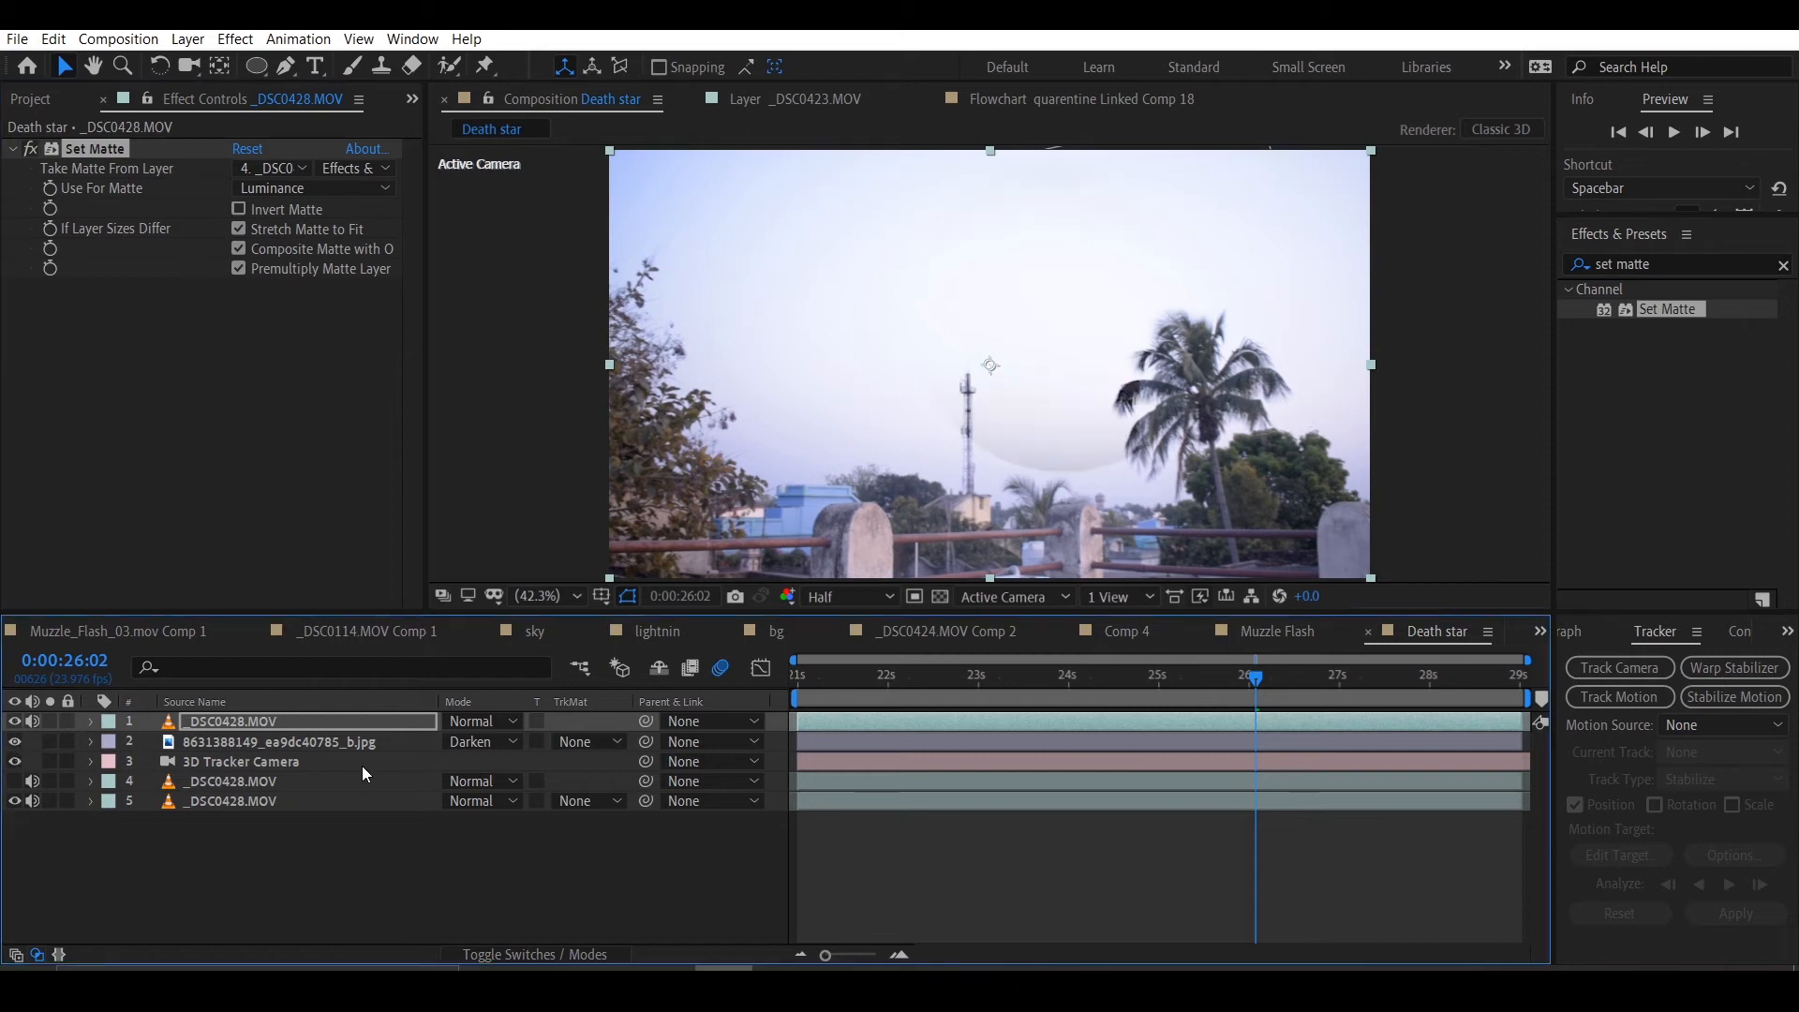
{"action": "key", "text": "F2"}
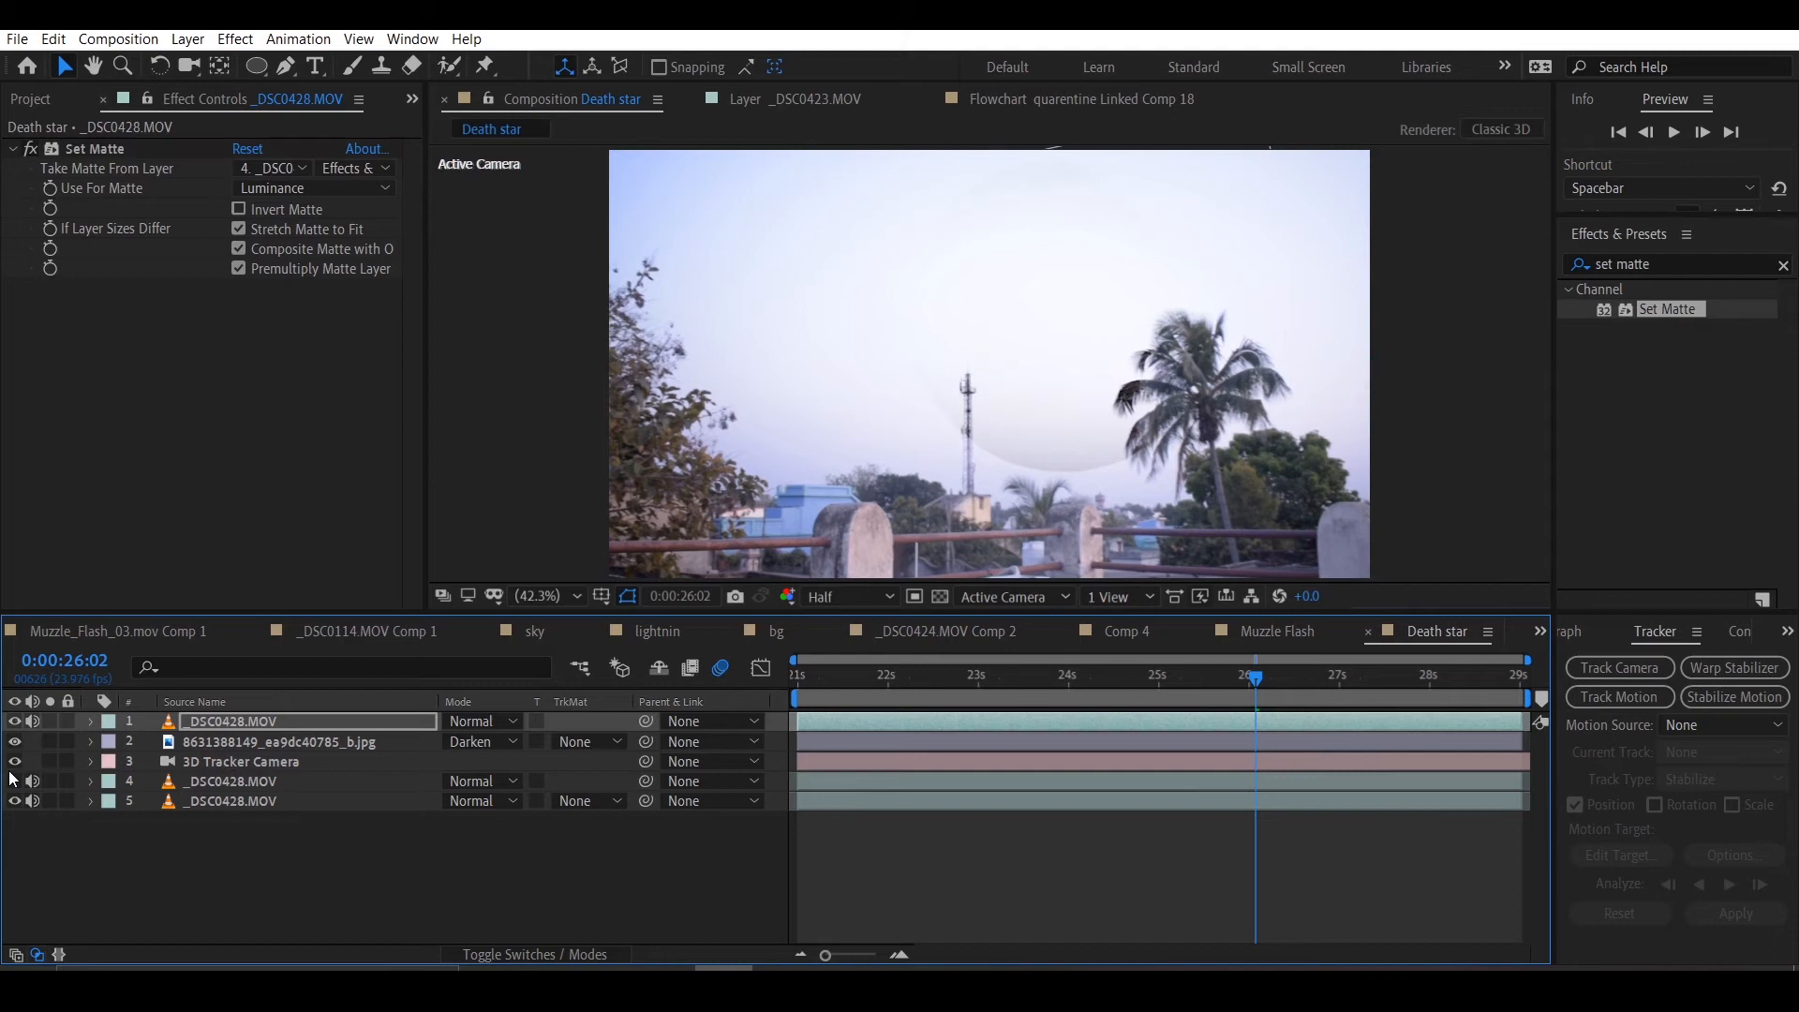
{"action": "left_click", "coordinate": [213, 723]}
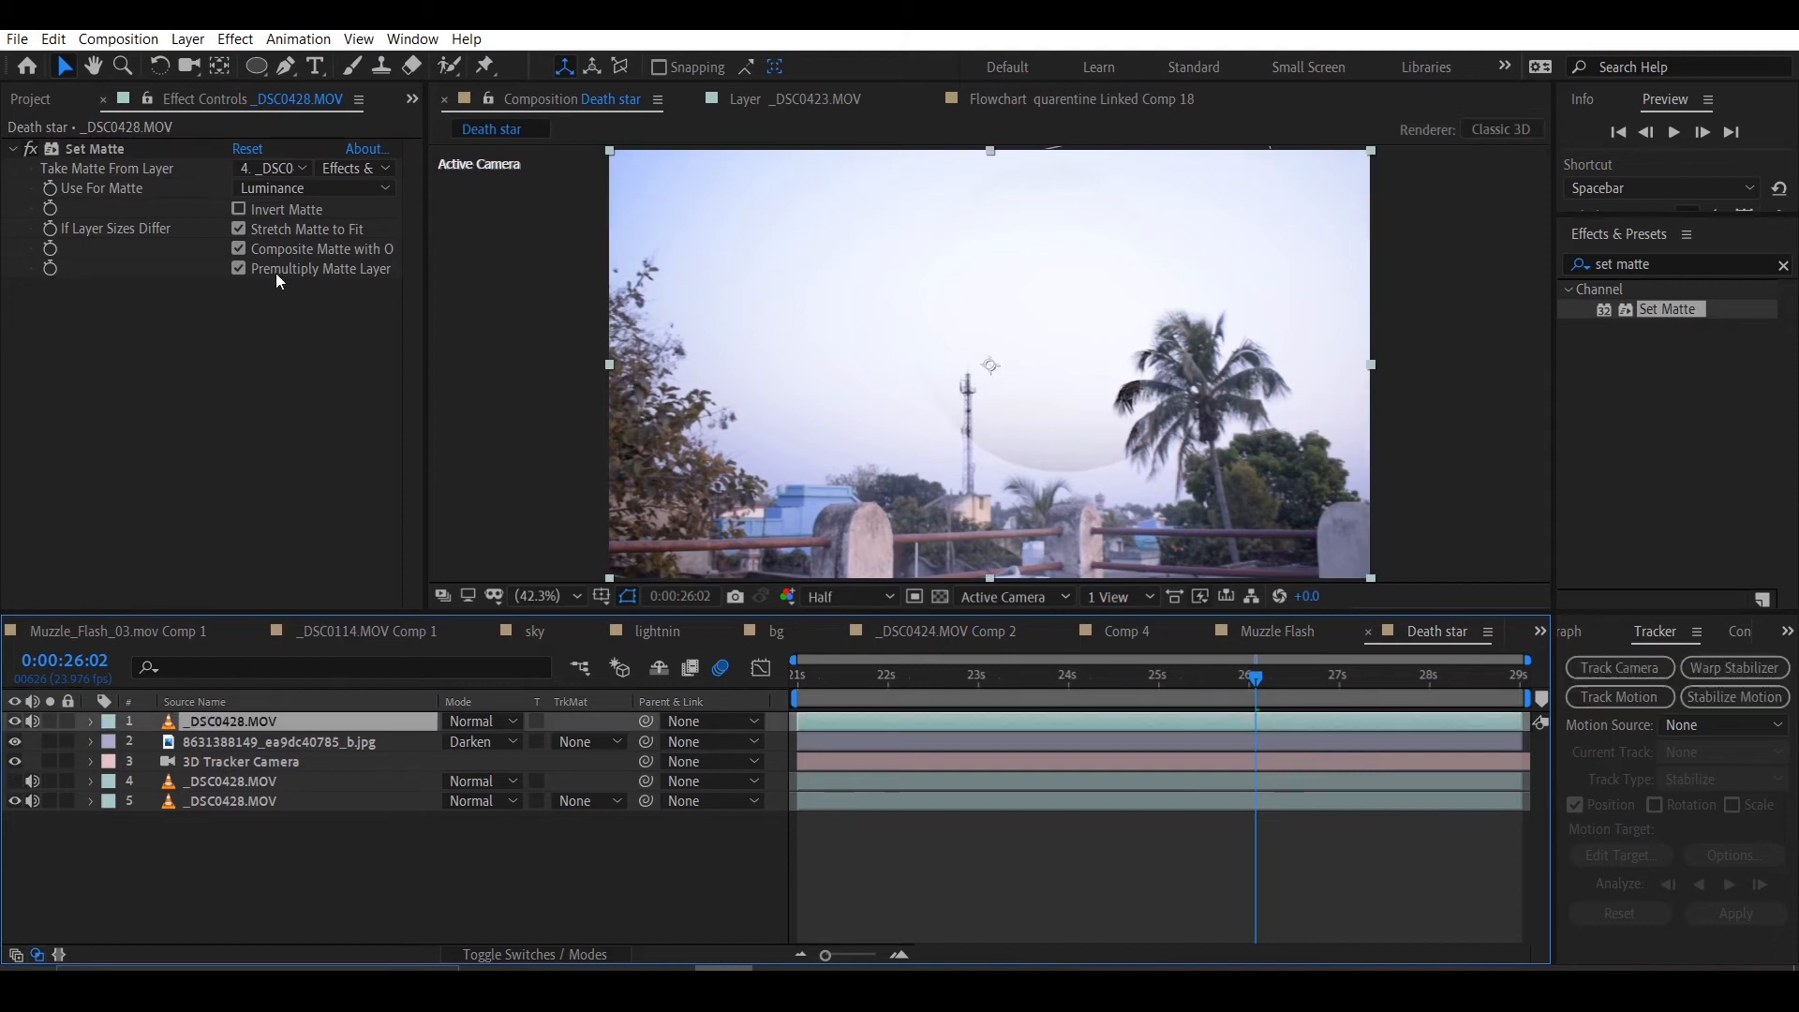
{"action": "left_click", "coordinate": [239, 209]}
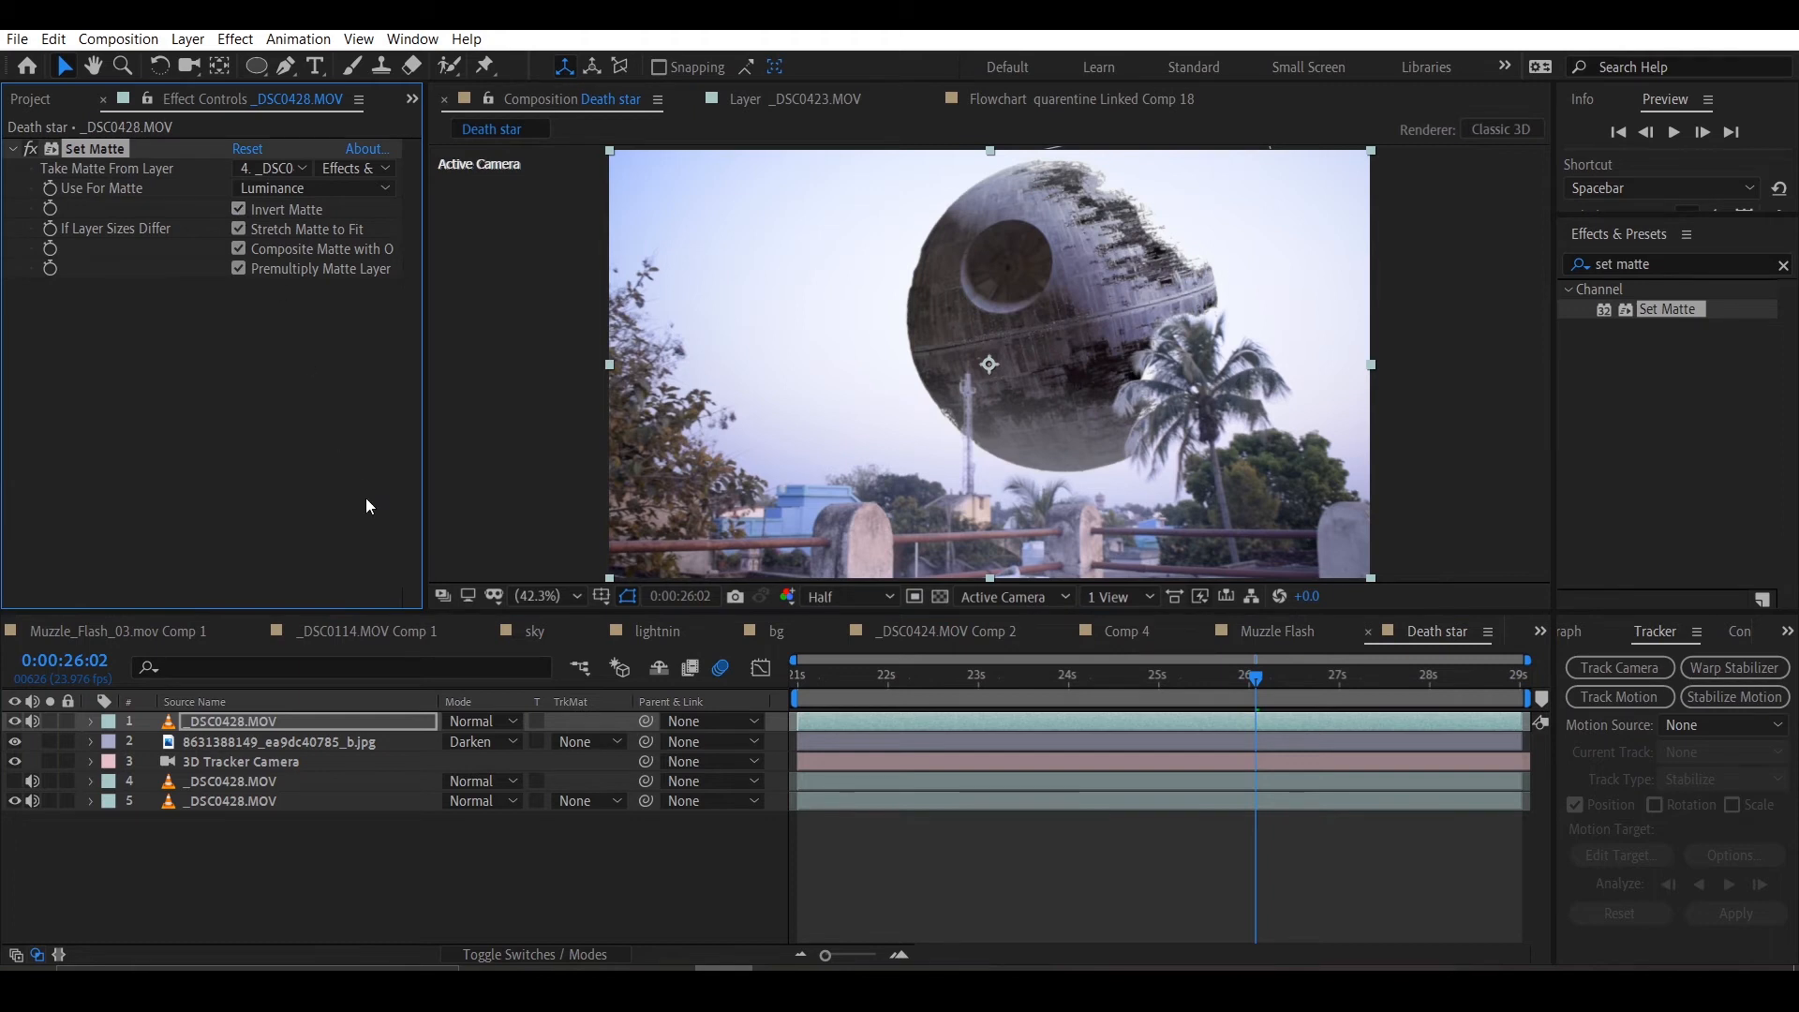
Step: Refine the matte layer's Levels to Input Black 12850.2, Input White 28270.4 and Gamma 3.08
{"action": "left_click", "coordinate": [213, 773]}
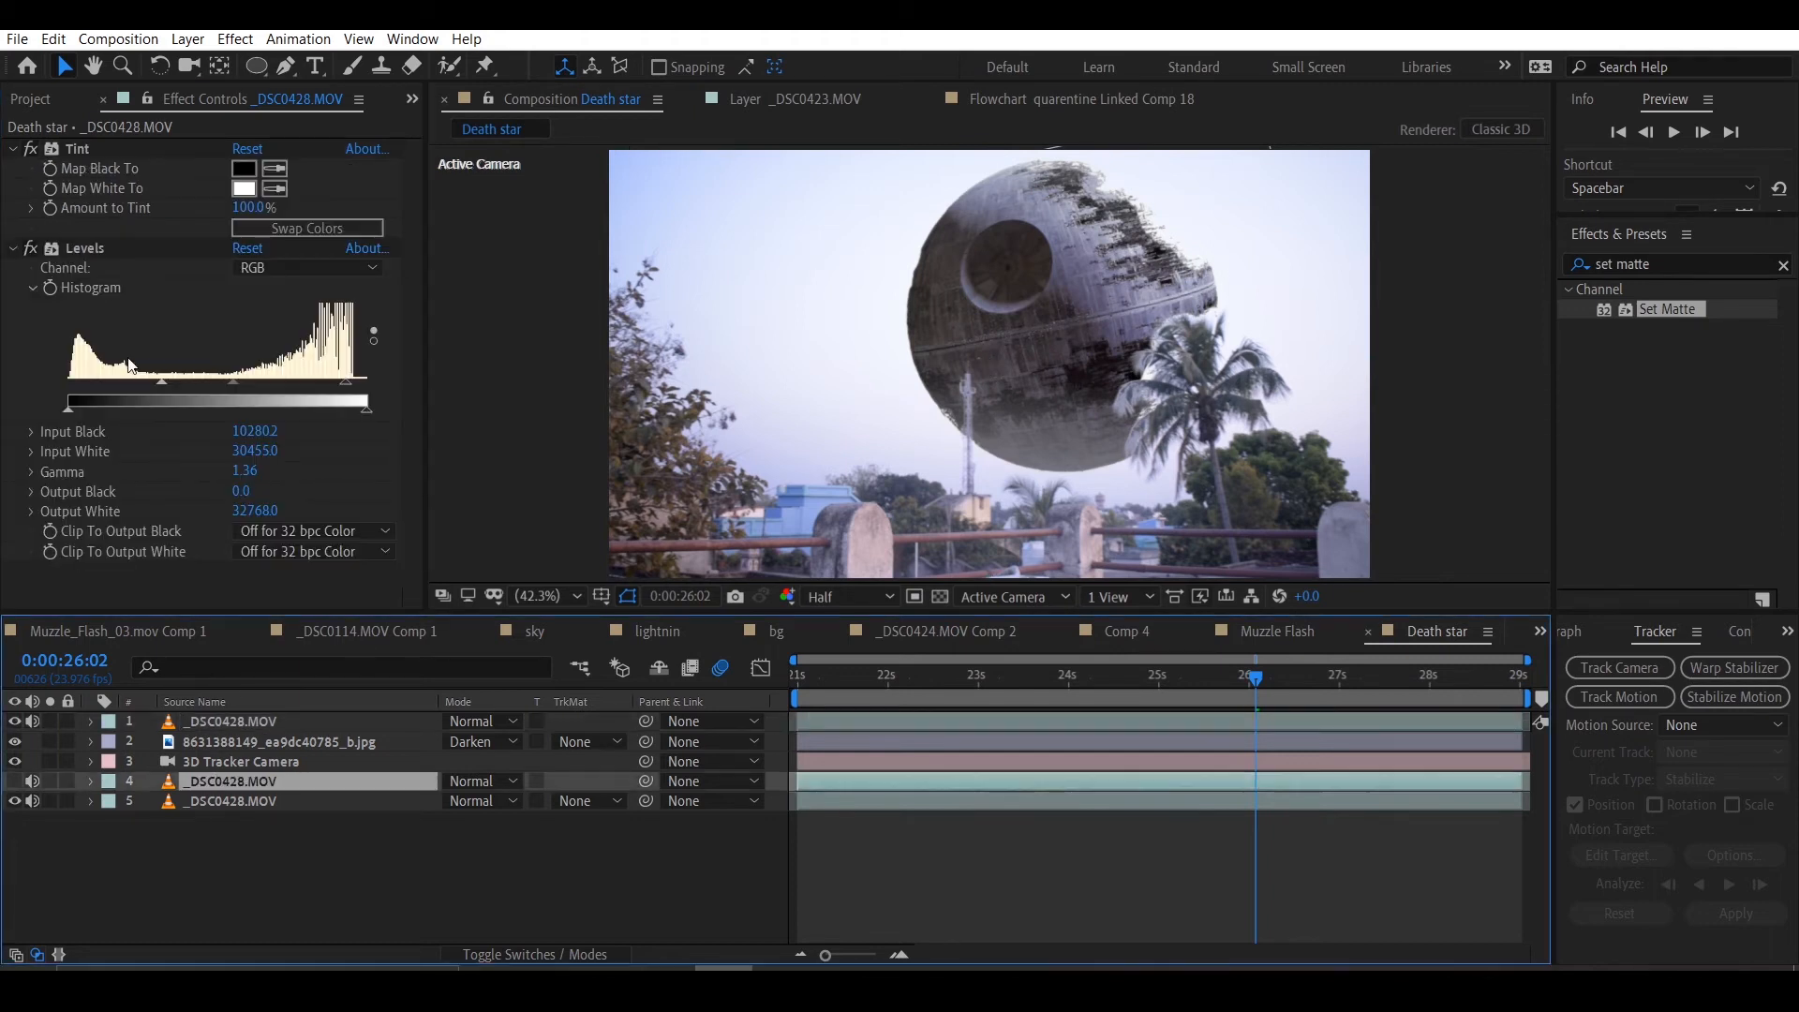
{"action": "left_click_drag", "start_coordinate": [169, 380], "coordinate": [208, 382]}
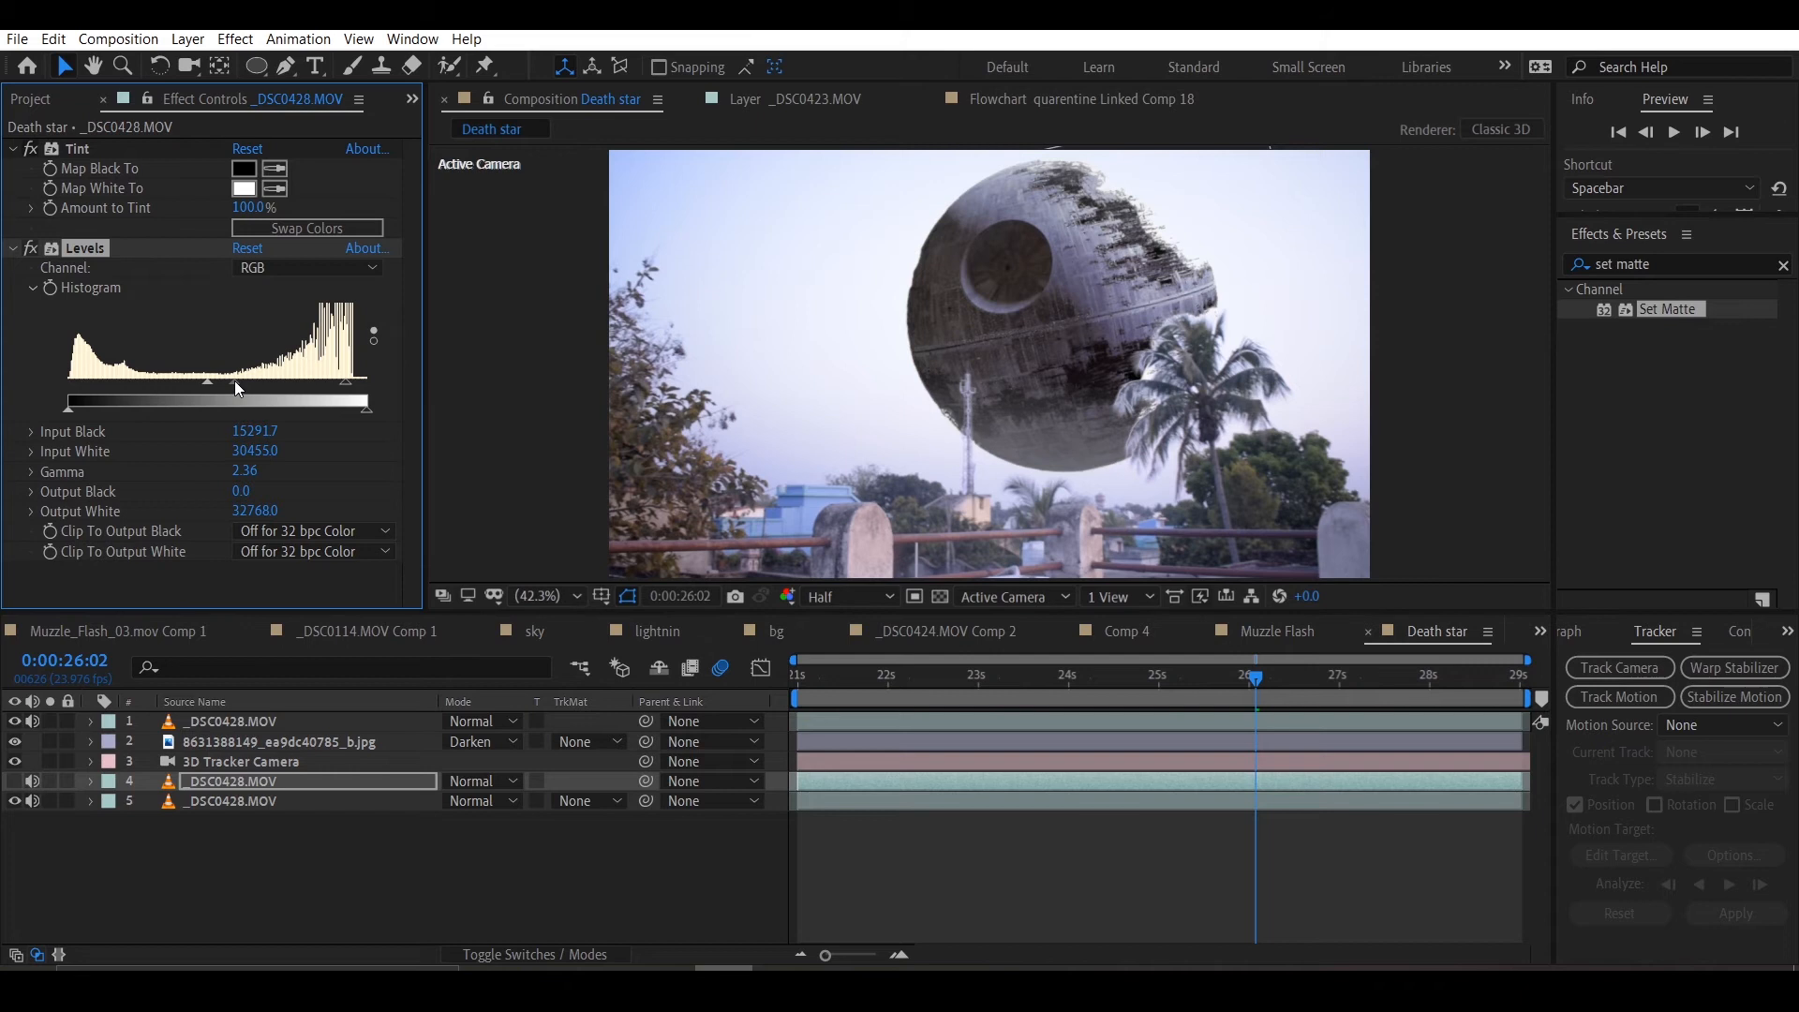
{"action": "left_click_drag", "start_coordinate": [234, 384], "coordinate": [219, 386]}
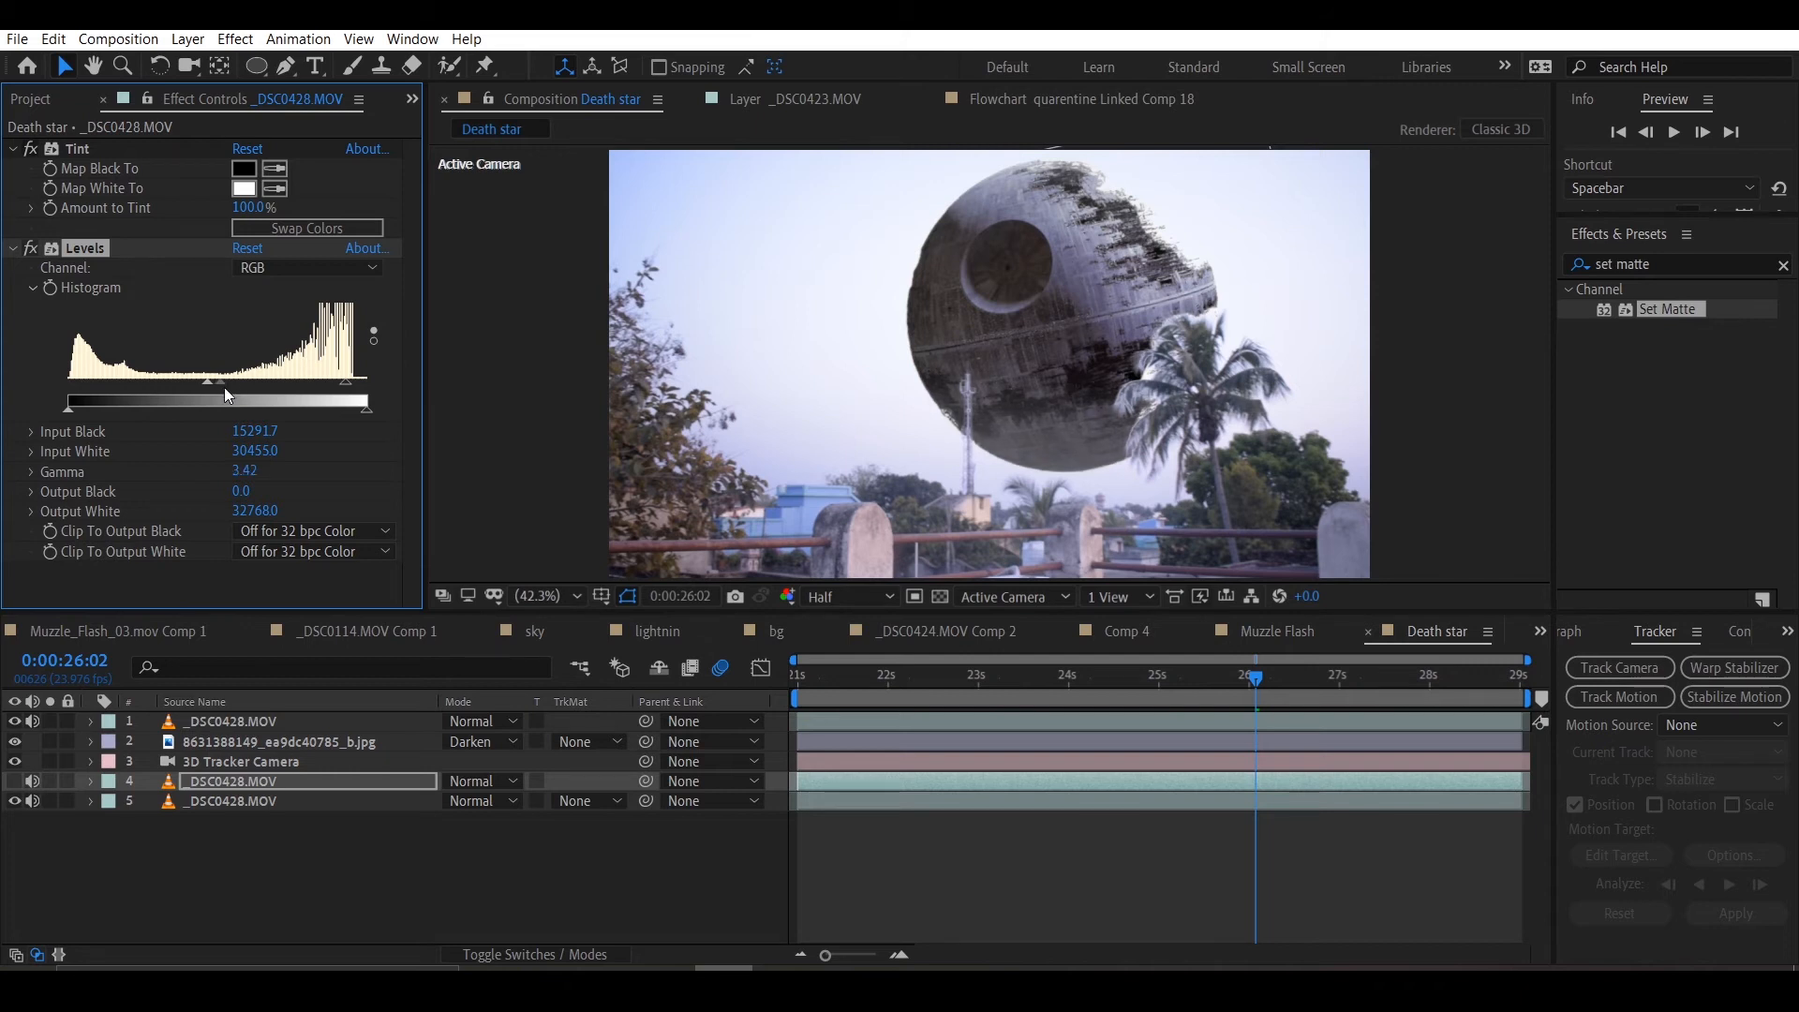
{"action": "left_click_drag", "start_coordinate": [210, 385], "coordinate": [185, 385]}
{"action": "mouse_move", "coordinate": [346, 384]}
{"action": "left_mouse_down"}
{"action": "mouse_move", "coordinate": [284, 385]}
{"action": "mouse_move", "coordinate": [330, 392]}
{"action": "left_mouse_up"}
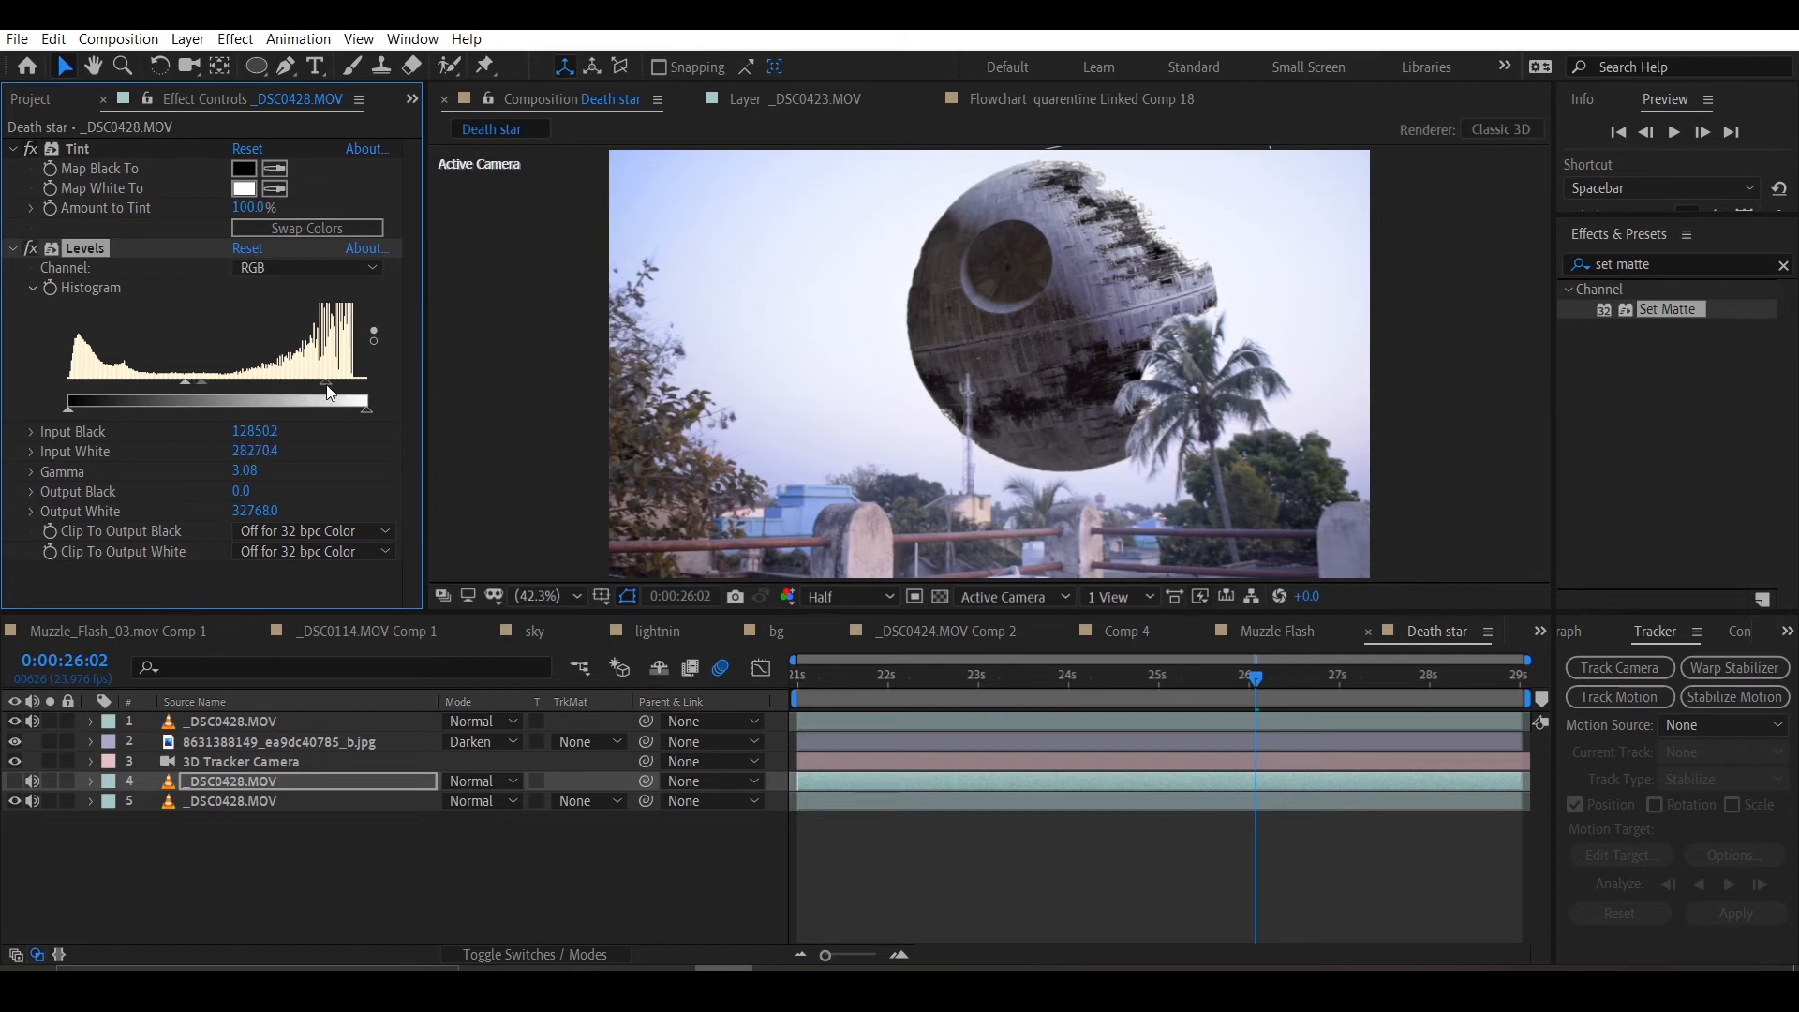
Step: Apply the Color Matcher effect to the Death Star image layer
{"action": "left_click", "coordinate": [300, 747]}
{"action": "left_click", "coordinate": [1626, 269]}
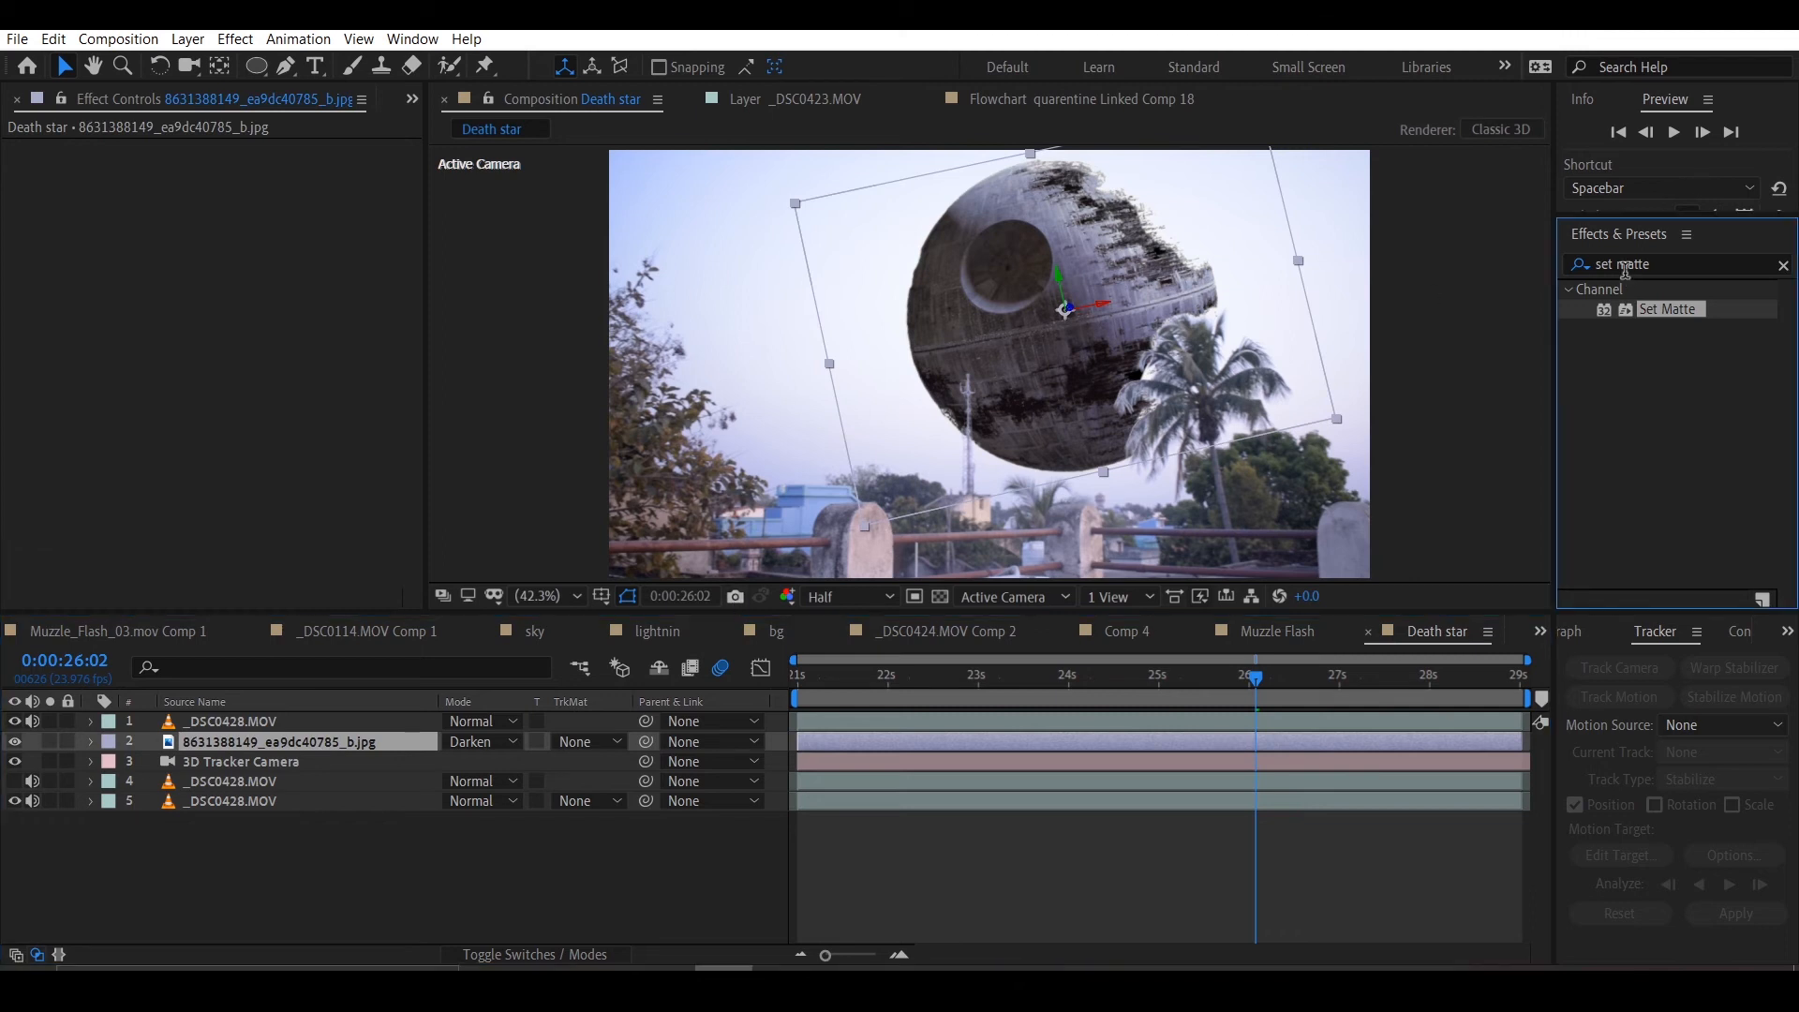
{"action": "double_click", "coordinate": [1645, 263]}
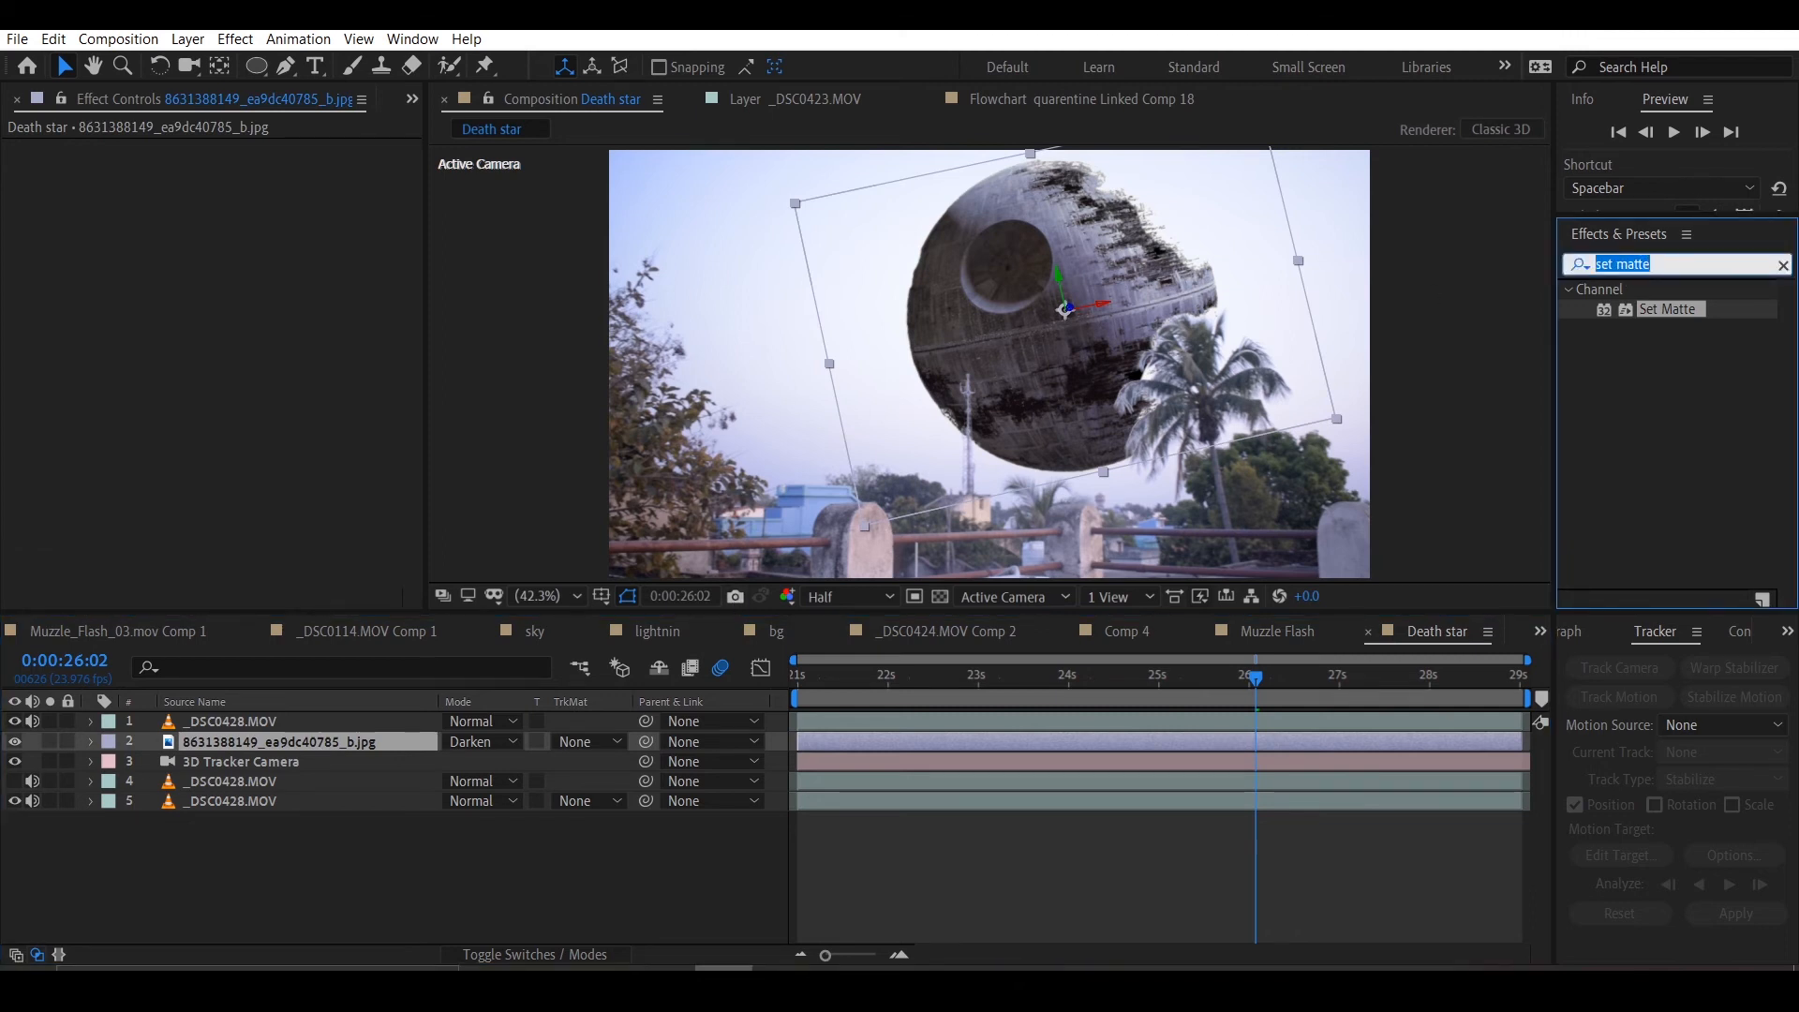
{"action": "type", "text": "color ma"}
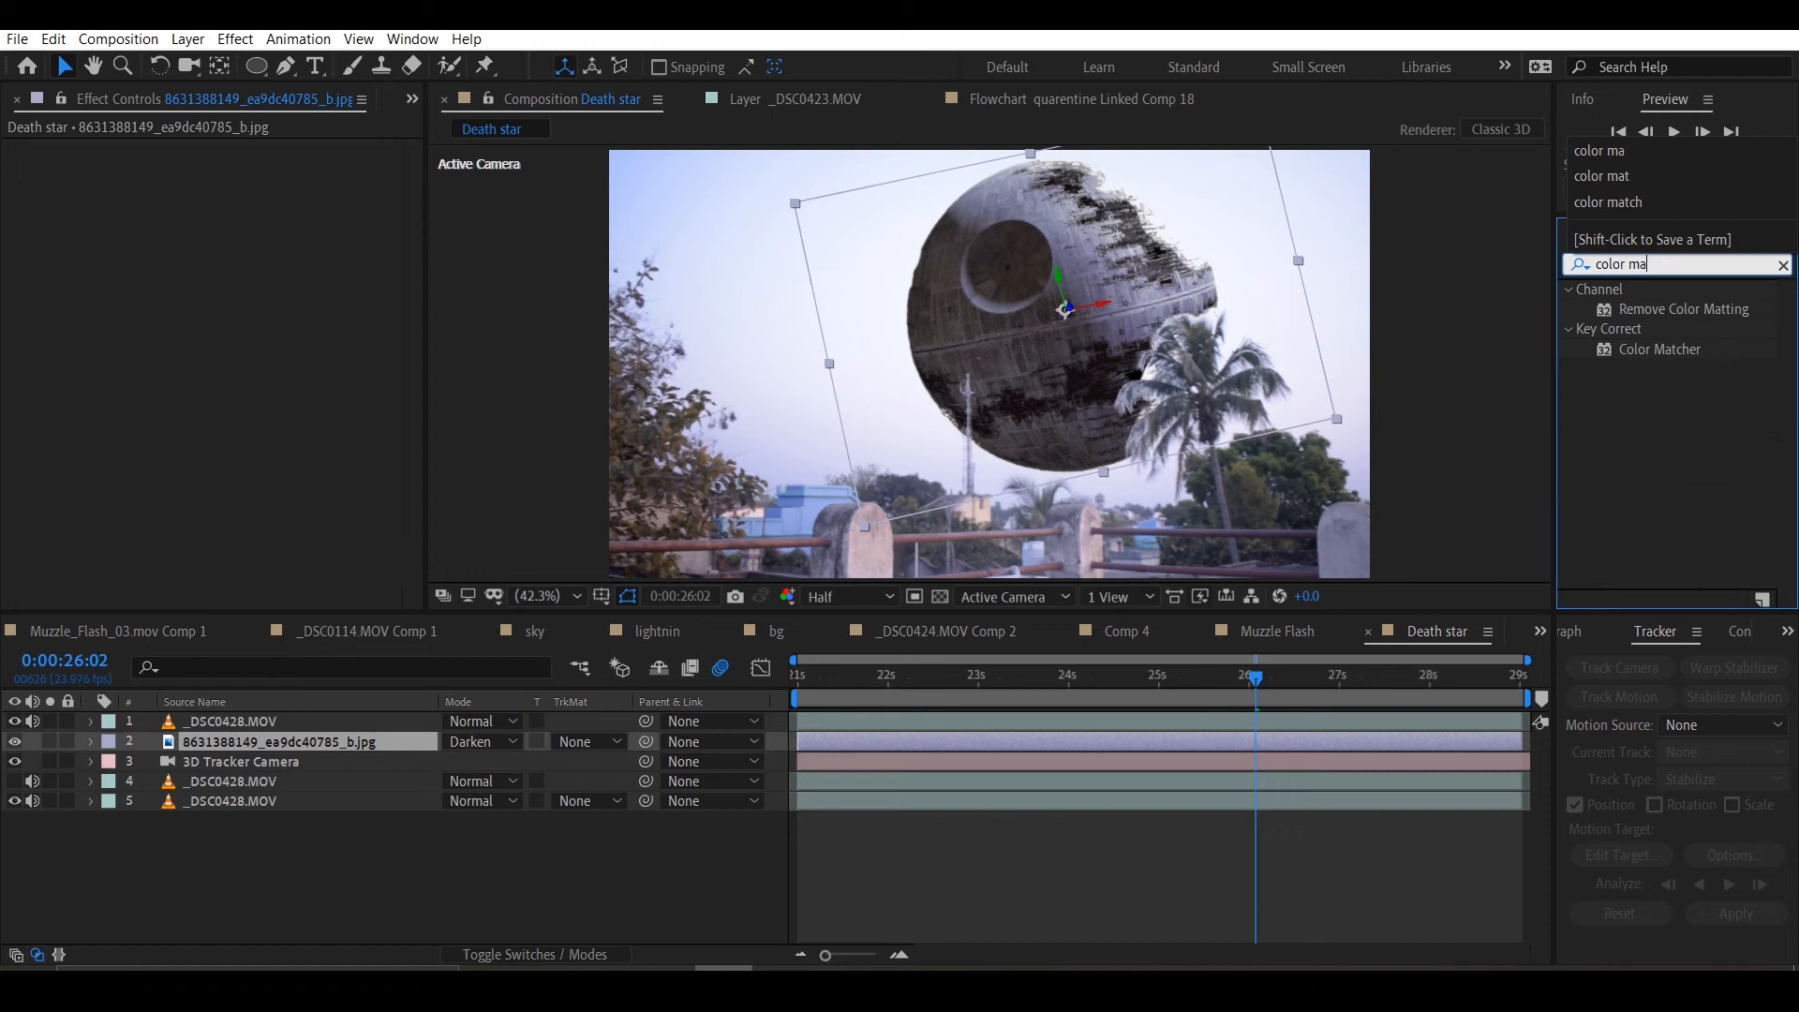
{"action": "left_click_drag", "start_coordinate": [1738, 353], "coordinate": [240, 742]}
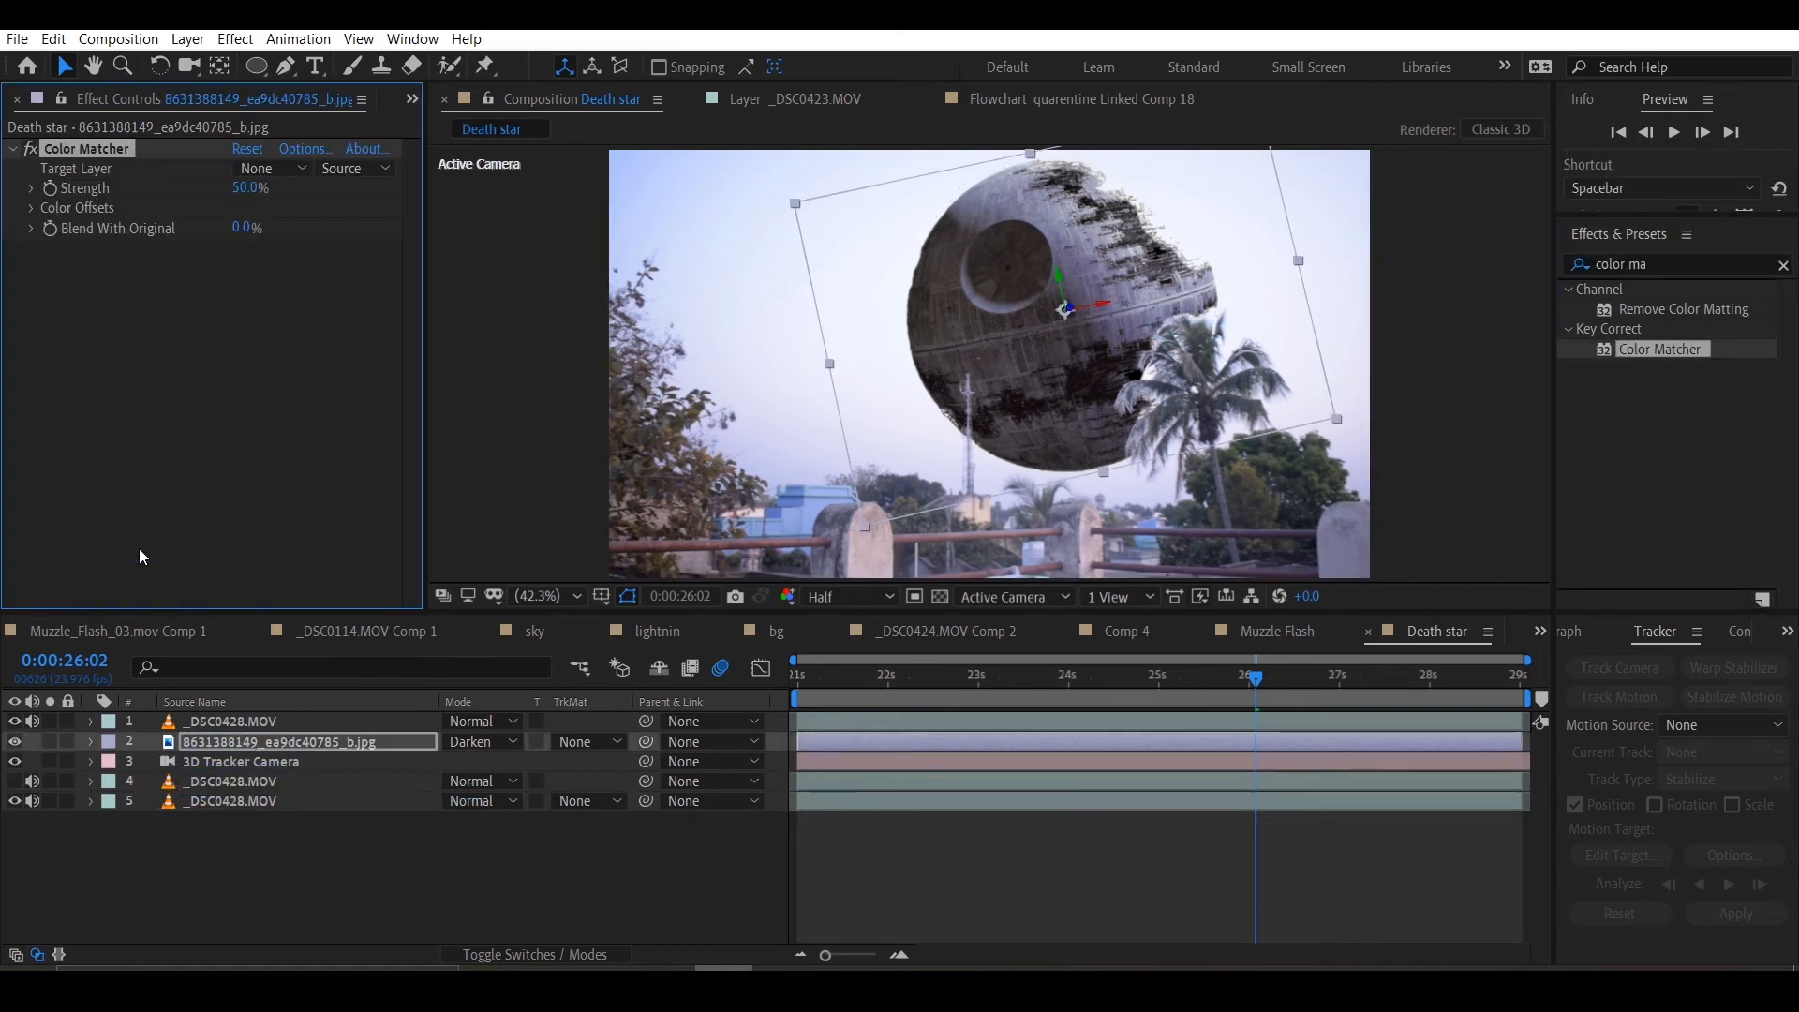
Step: Set Color Matcher's target layer to the _DSC0428.MOV footage on layer 5, sampled from Source
{"action": "left_click", "coordinate": [272, 169]}
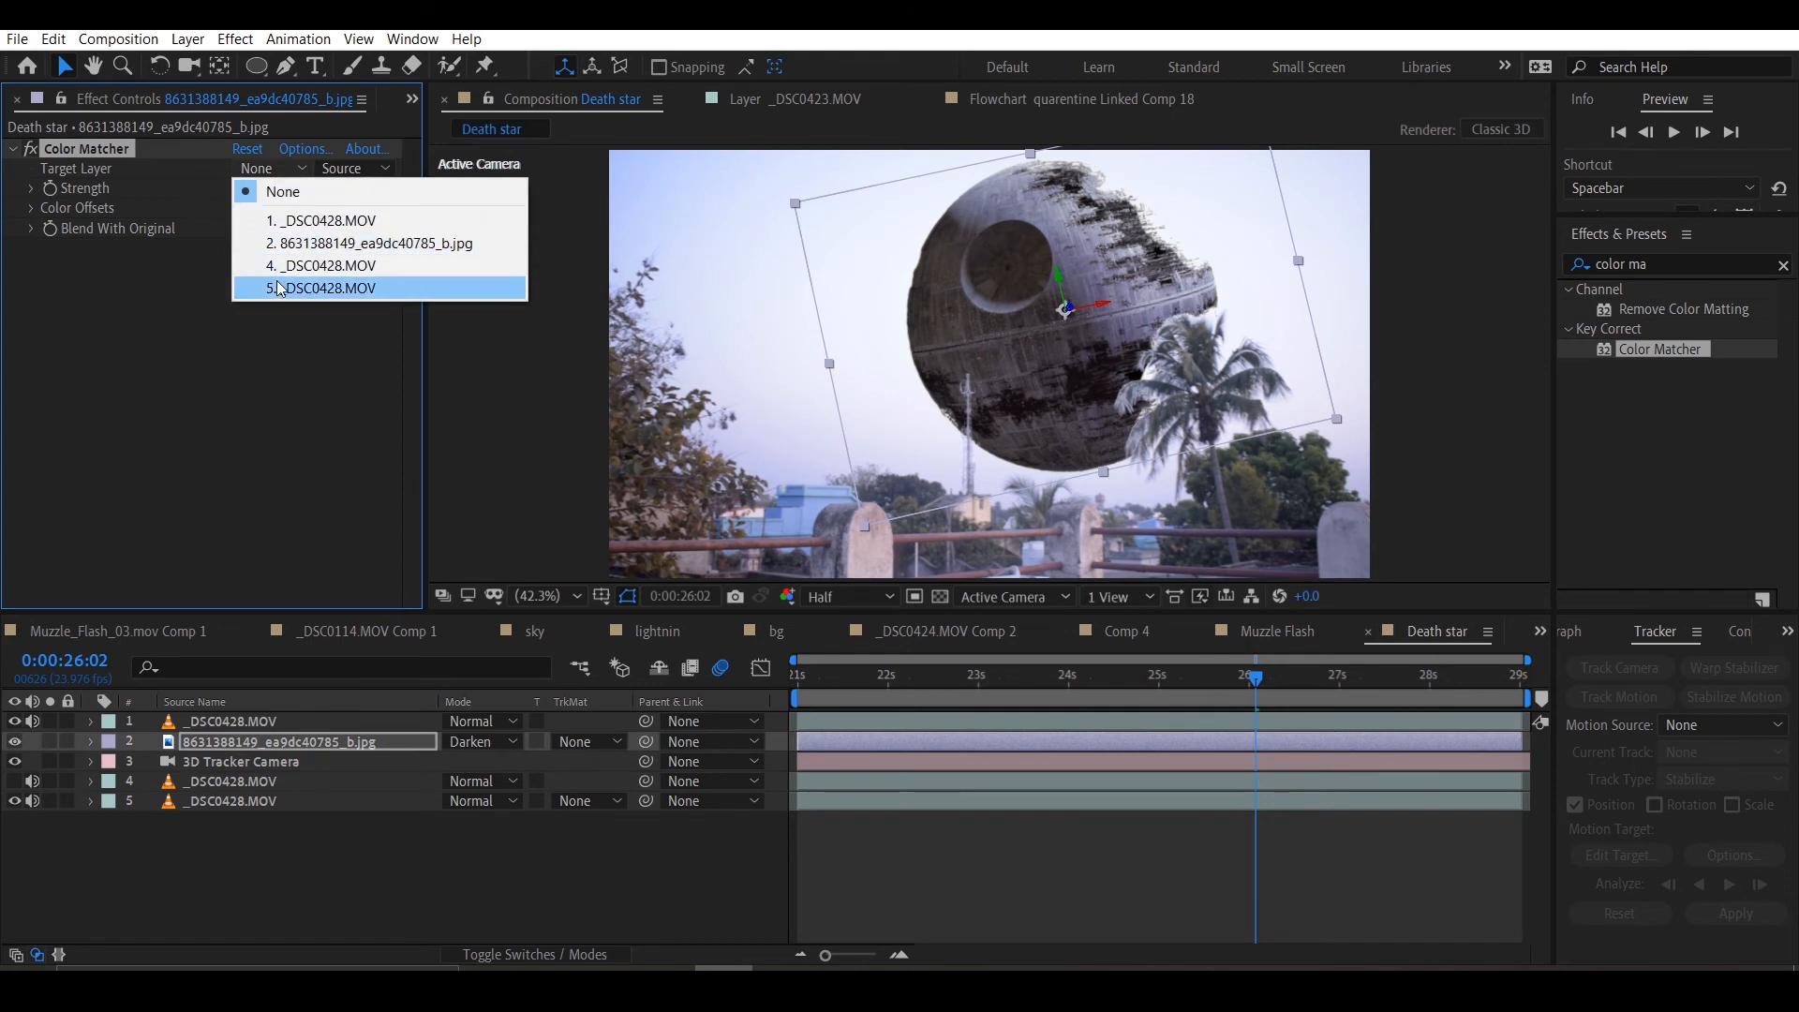
{"action": "left_click", "coordinate": [361, 285]}
{"action": "left_click", "coordinate": [356, 169]}
{"action": "left_click", "coordinate": [356, 238]}
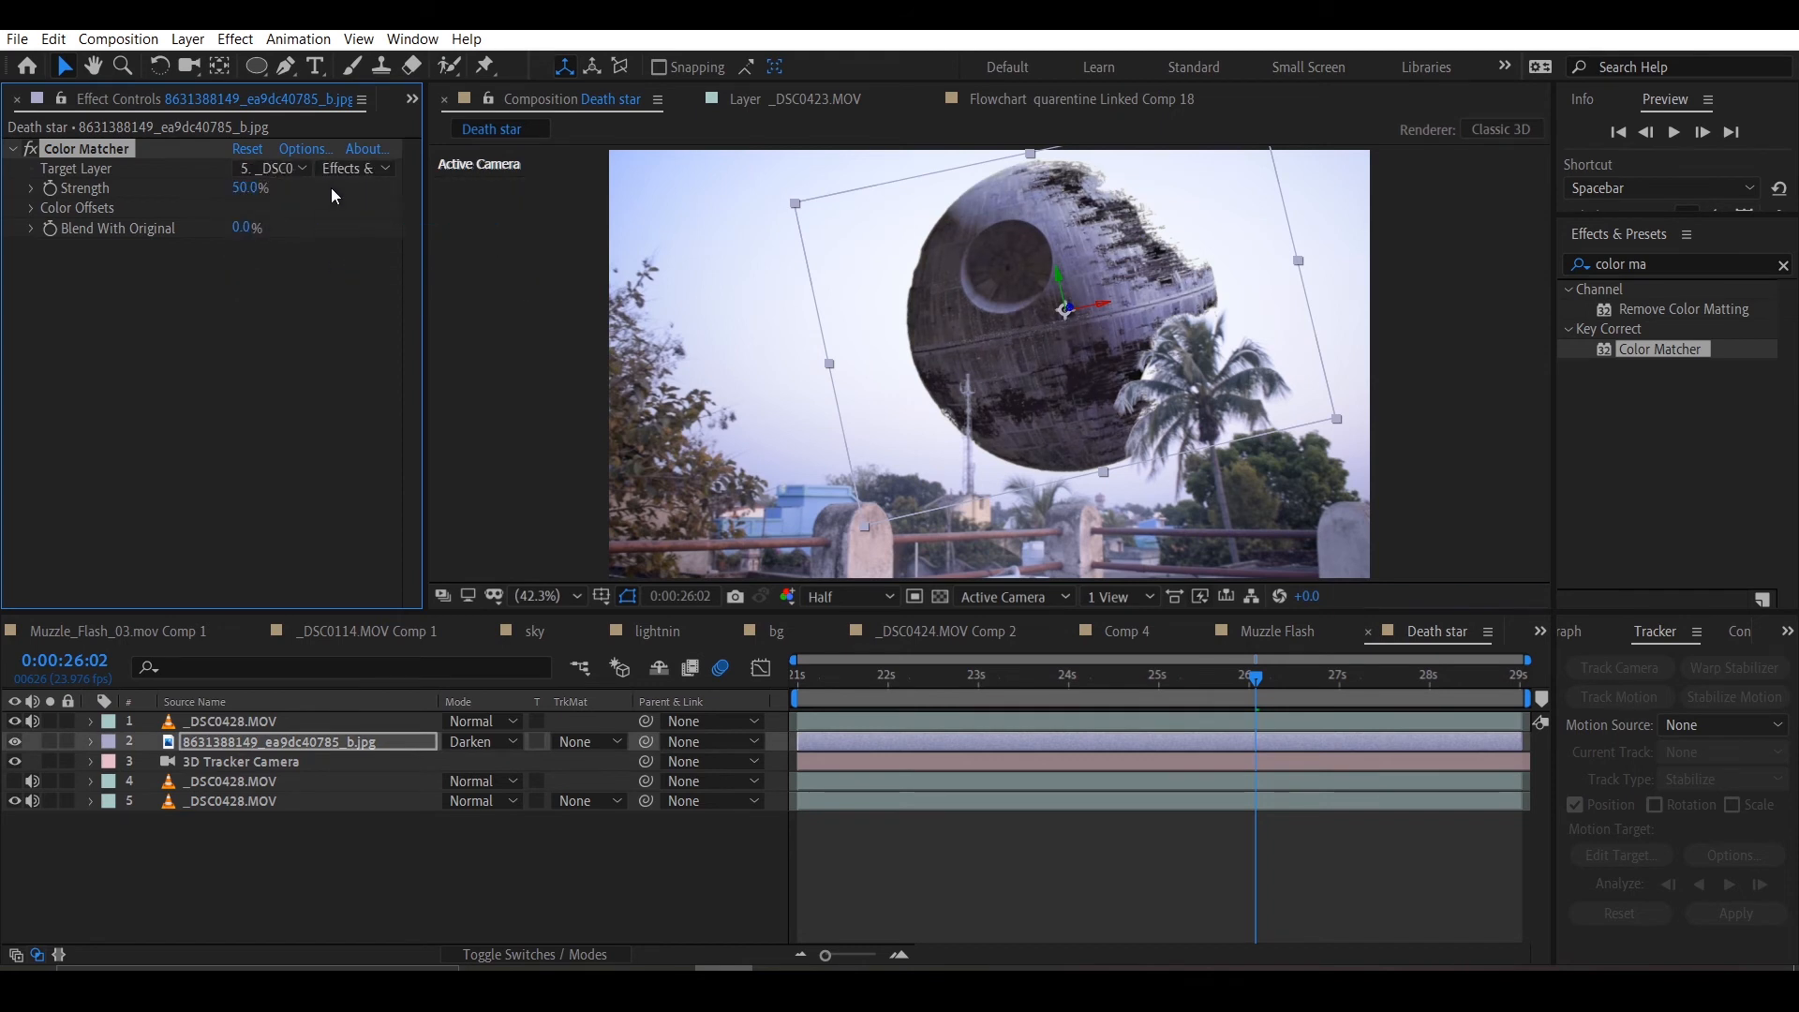
{"action": "left_click", "coordinate": [350, 166]}
{"action": "left_click", "coordinate": [401, 193]}
{"action": "left_click", "coordinate": [306, 356]}
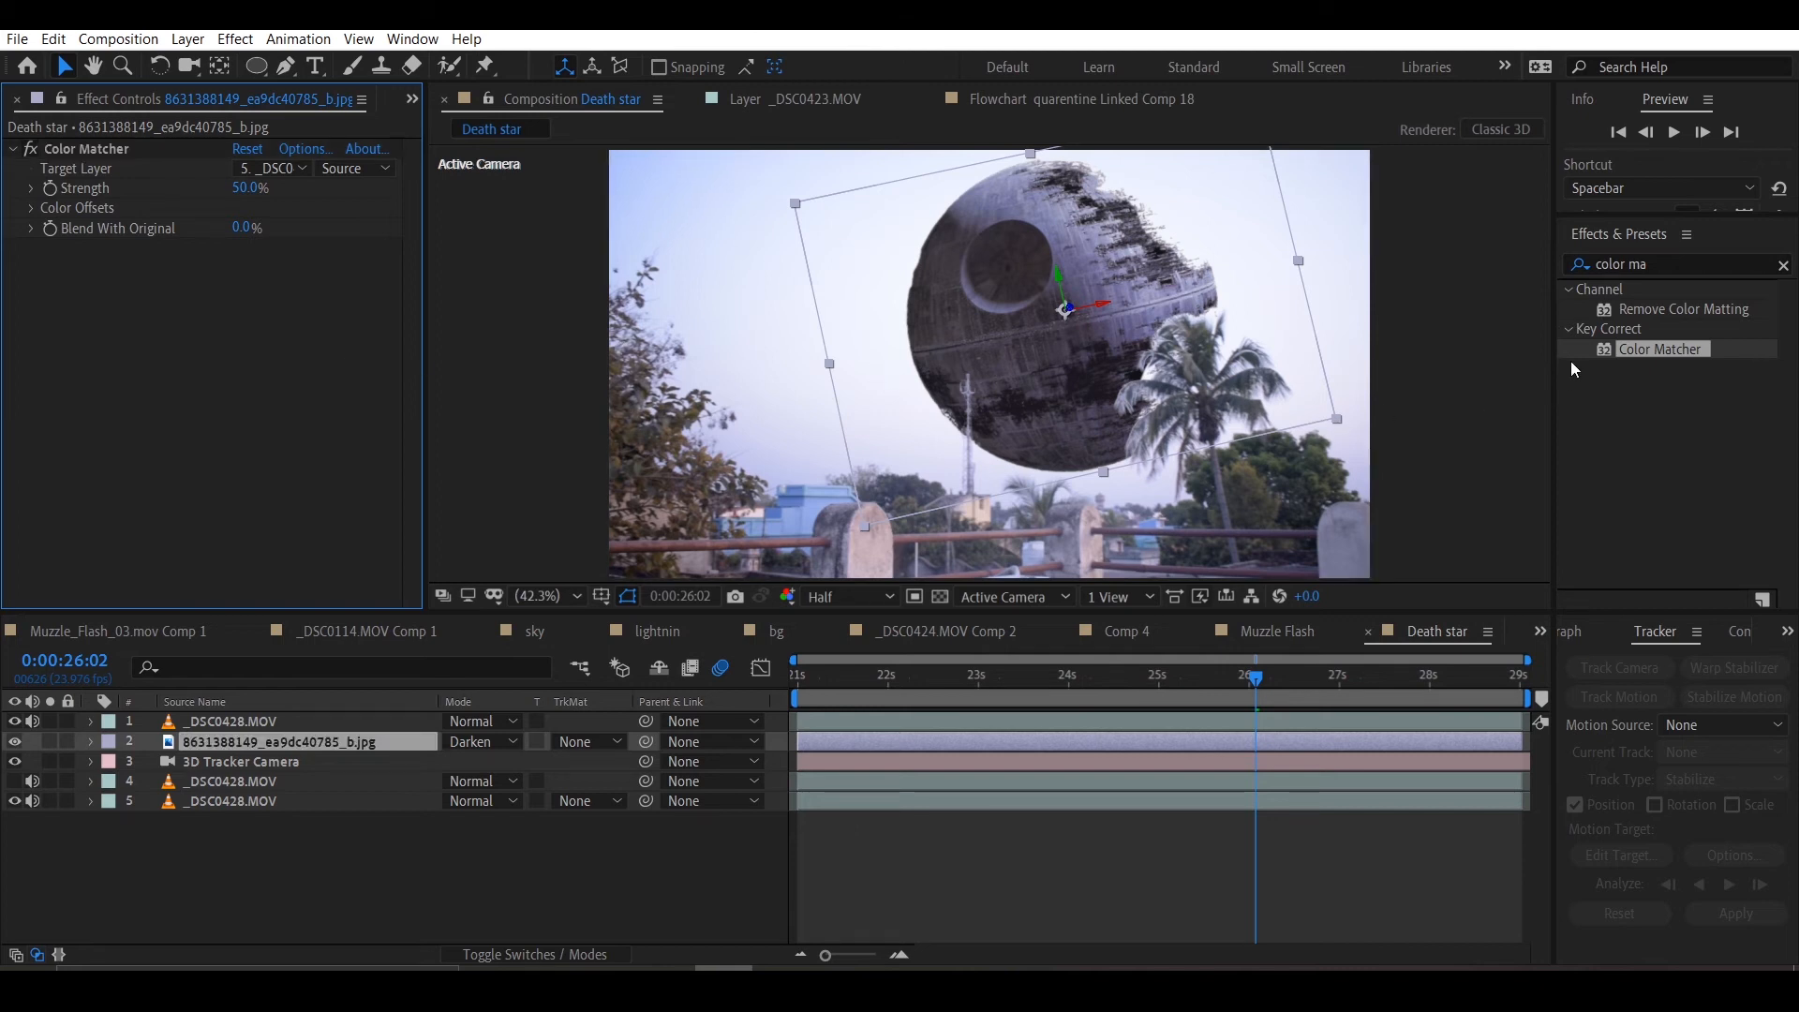
Step: Apply Camera Lens Blur to the Death Star image layer and set its Blur Radius to 1.8
{"action": "left_click", "coordinate": [1650, 263]}
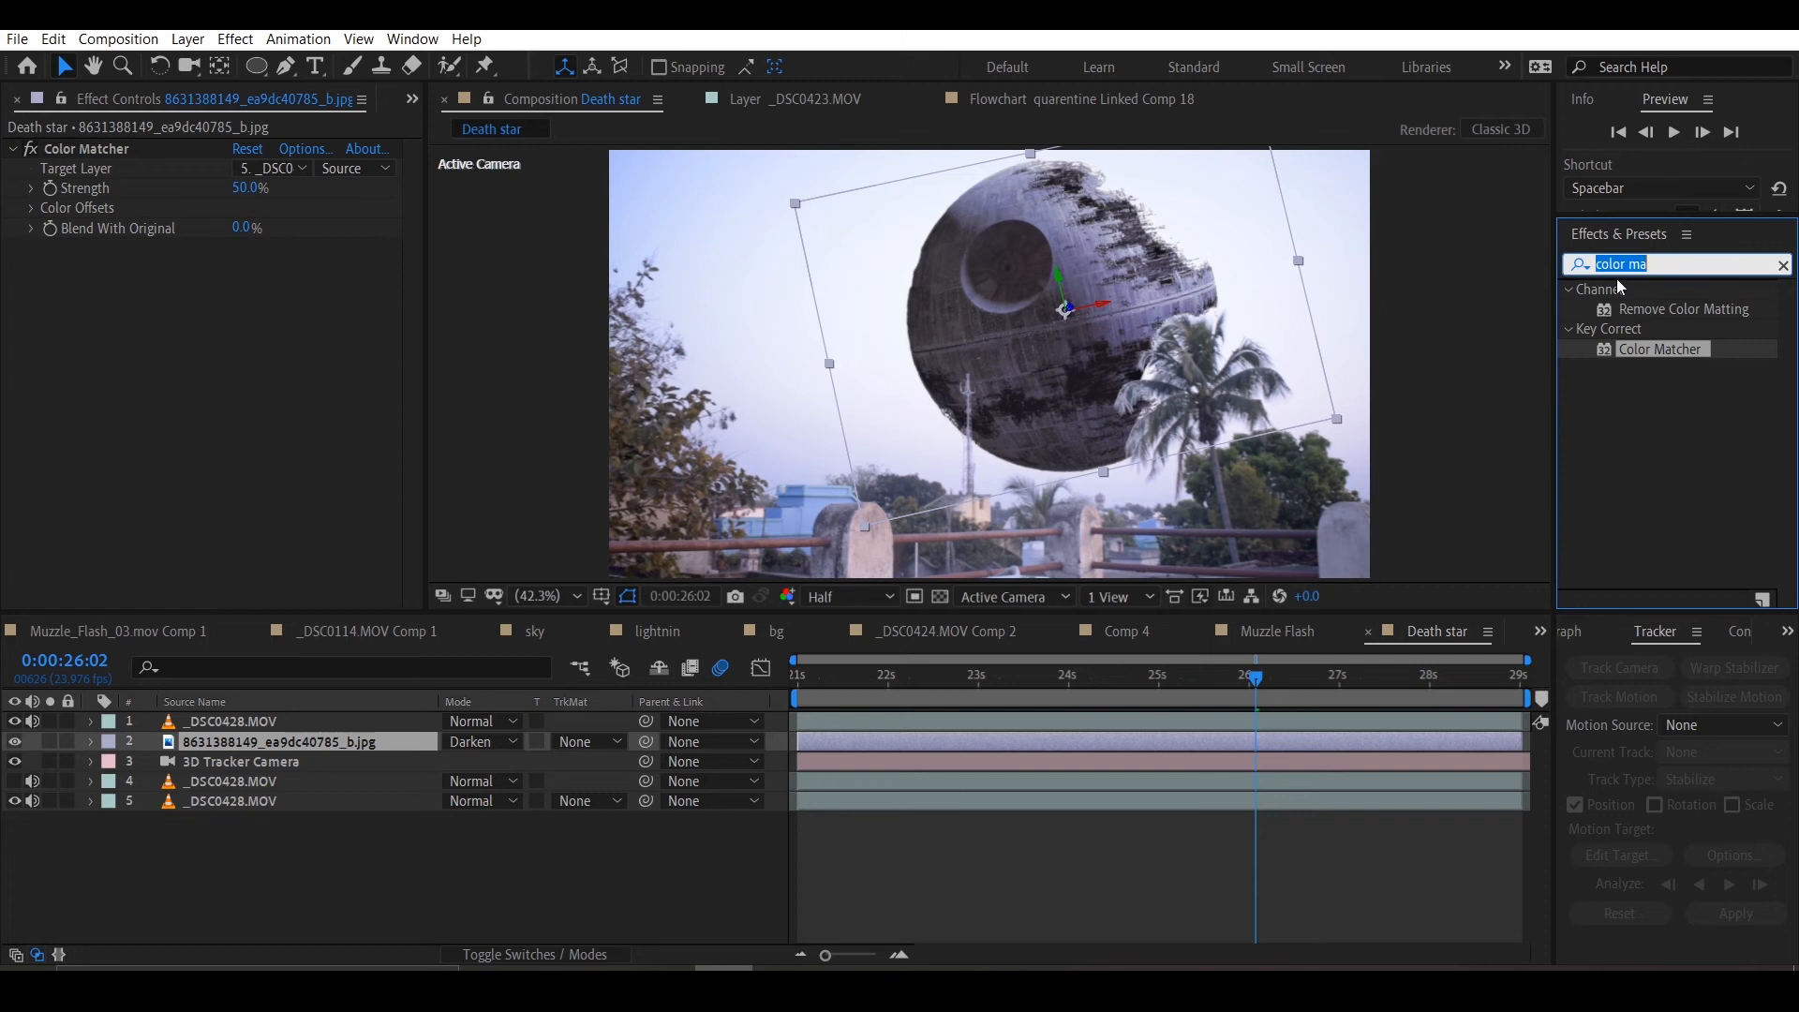
{"action": "type", "text": "camera"}
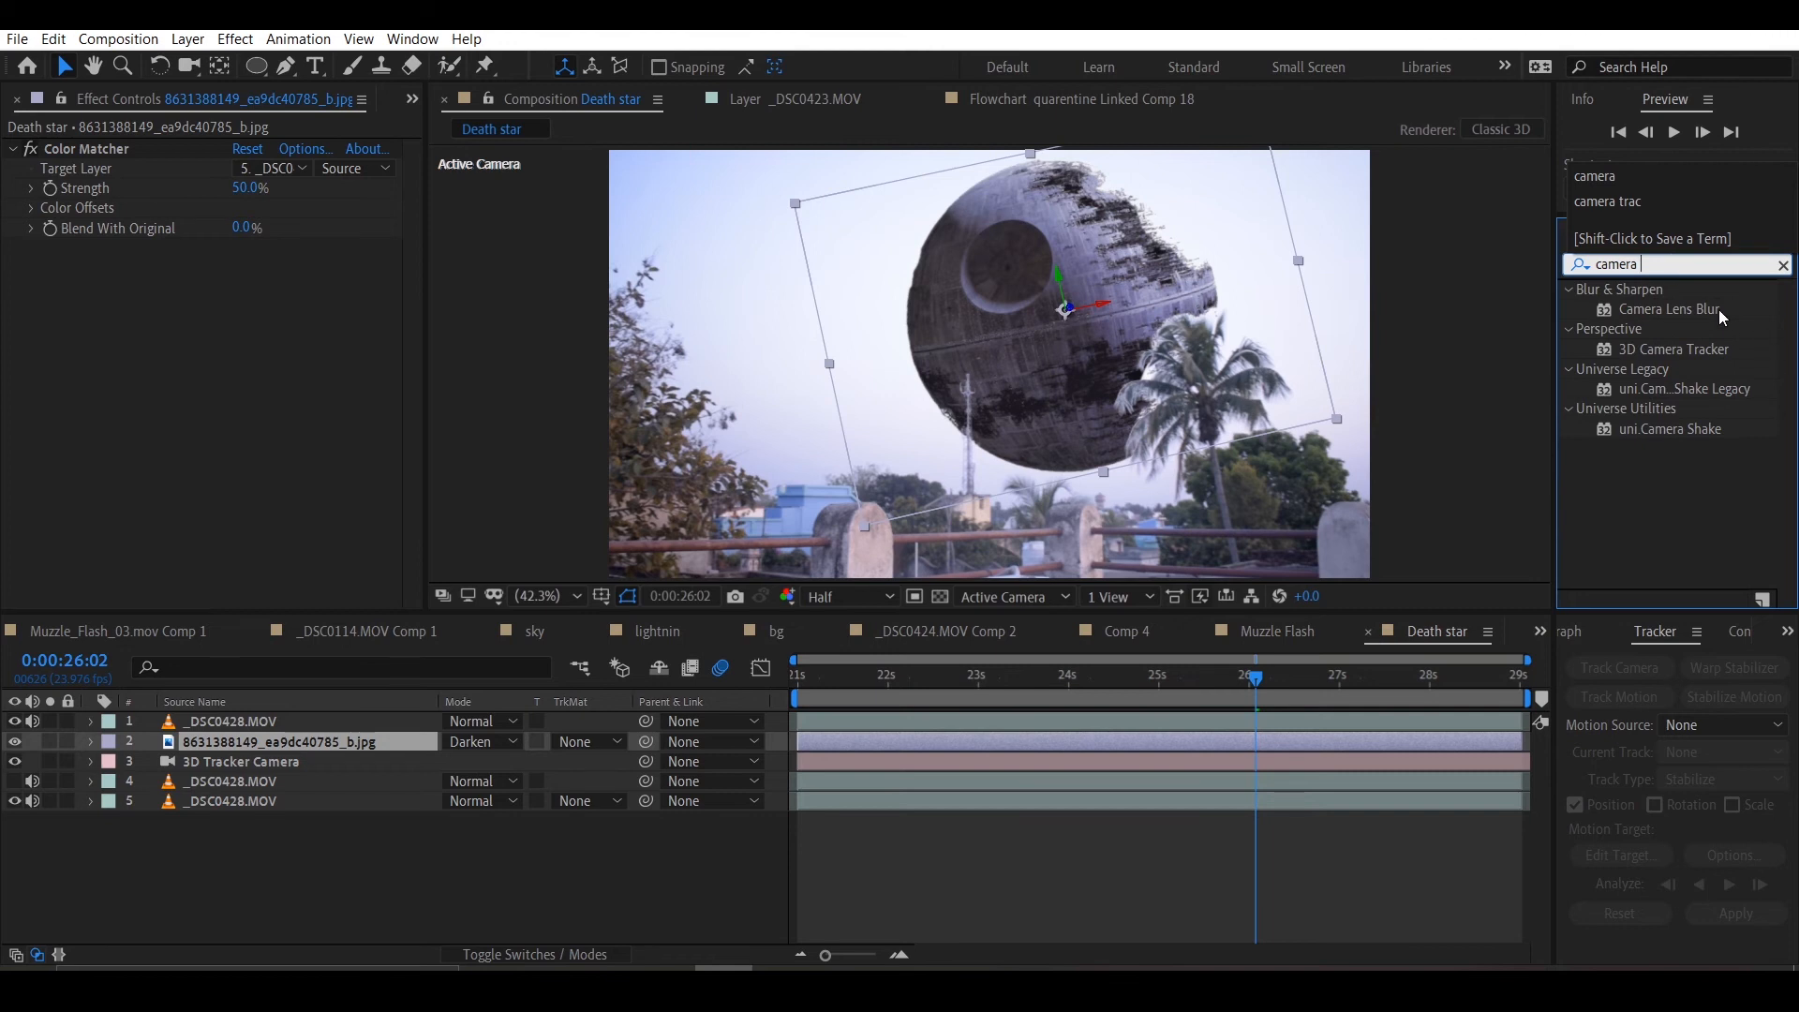
{"action": "left_click_drag", "start_coordinate": [1720, 317], "coordinate": [298, 743]}
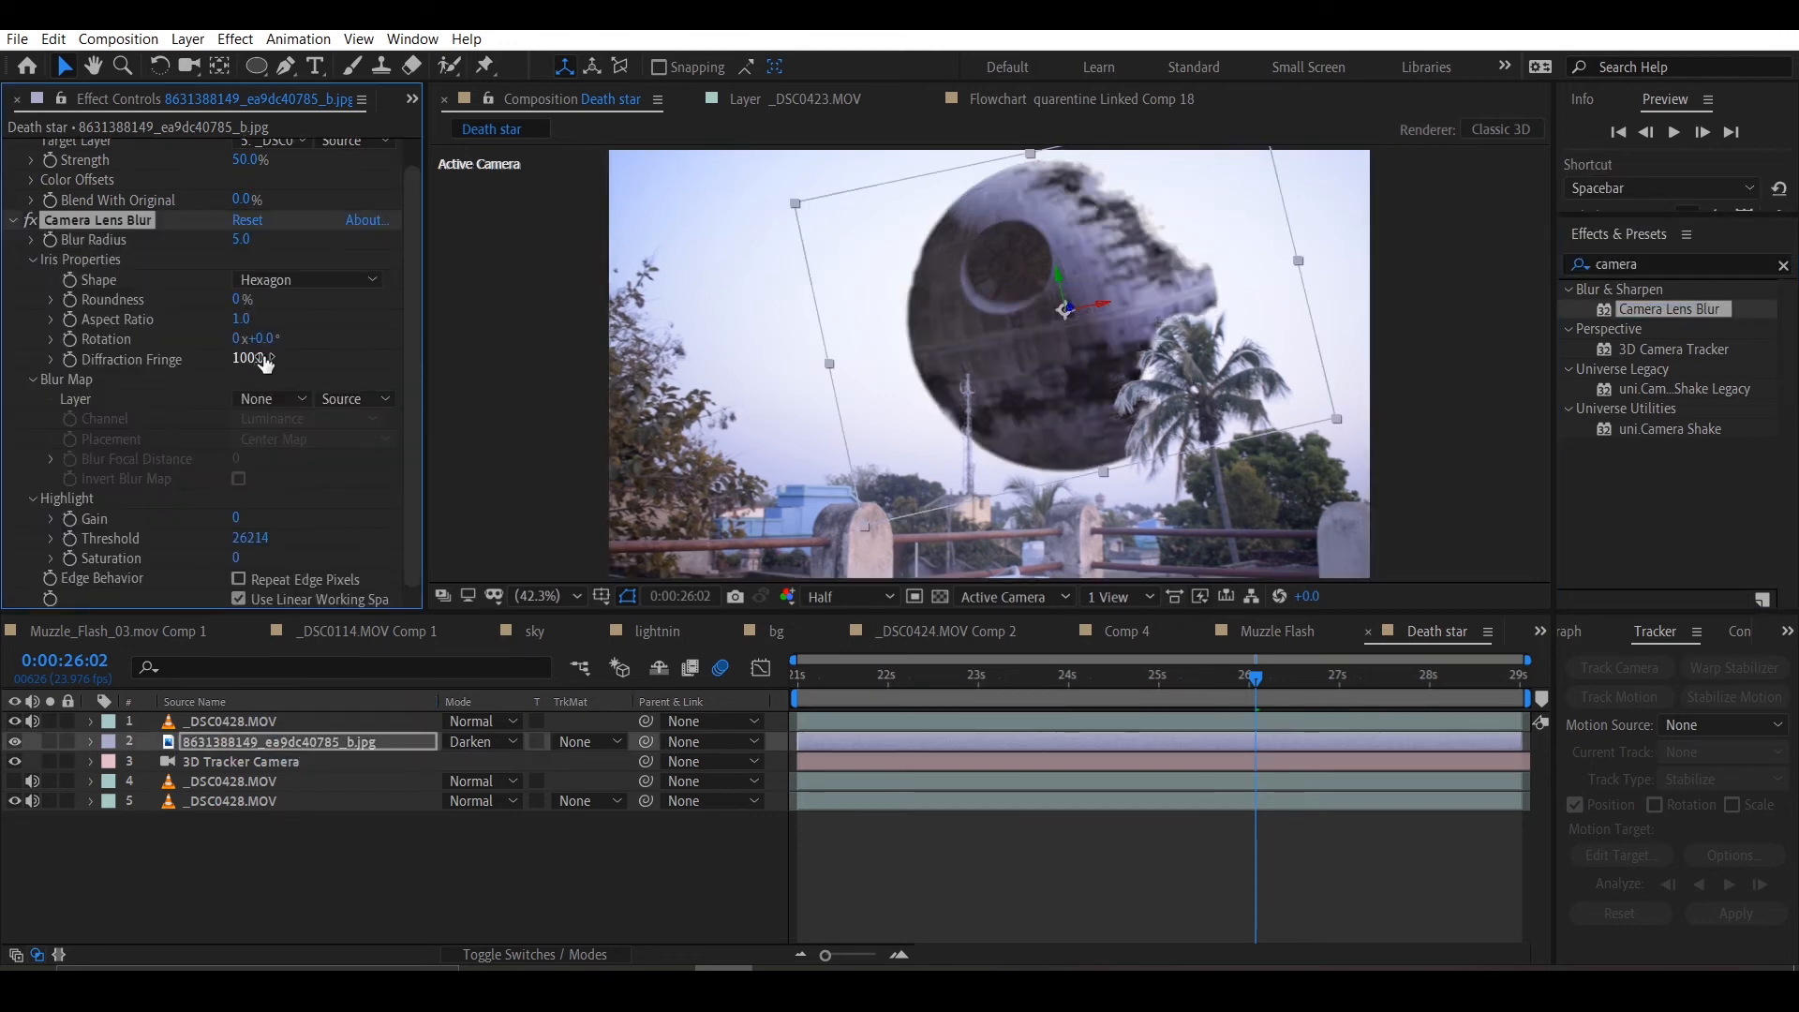
{"action": "left_click", "coordinate": [245, 238]}
{"action": "type", "text": "1.8"}
{"action": "key", "text": "Return"}
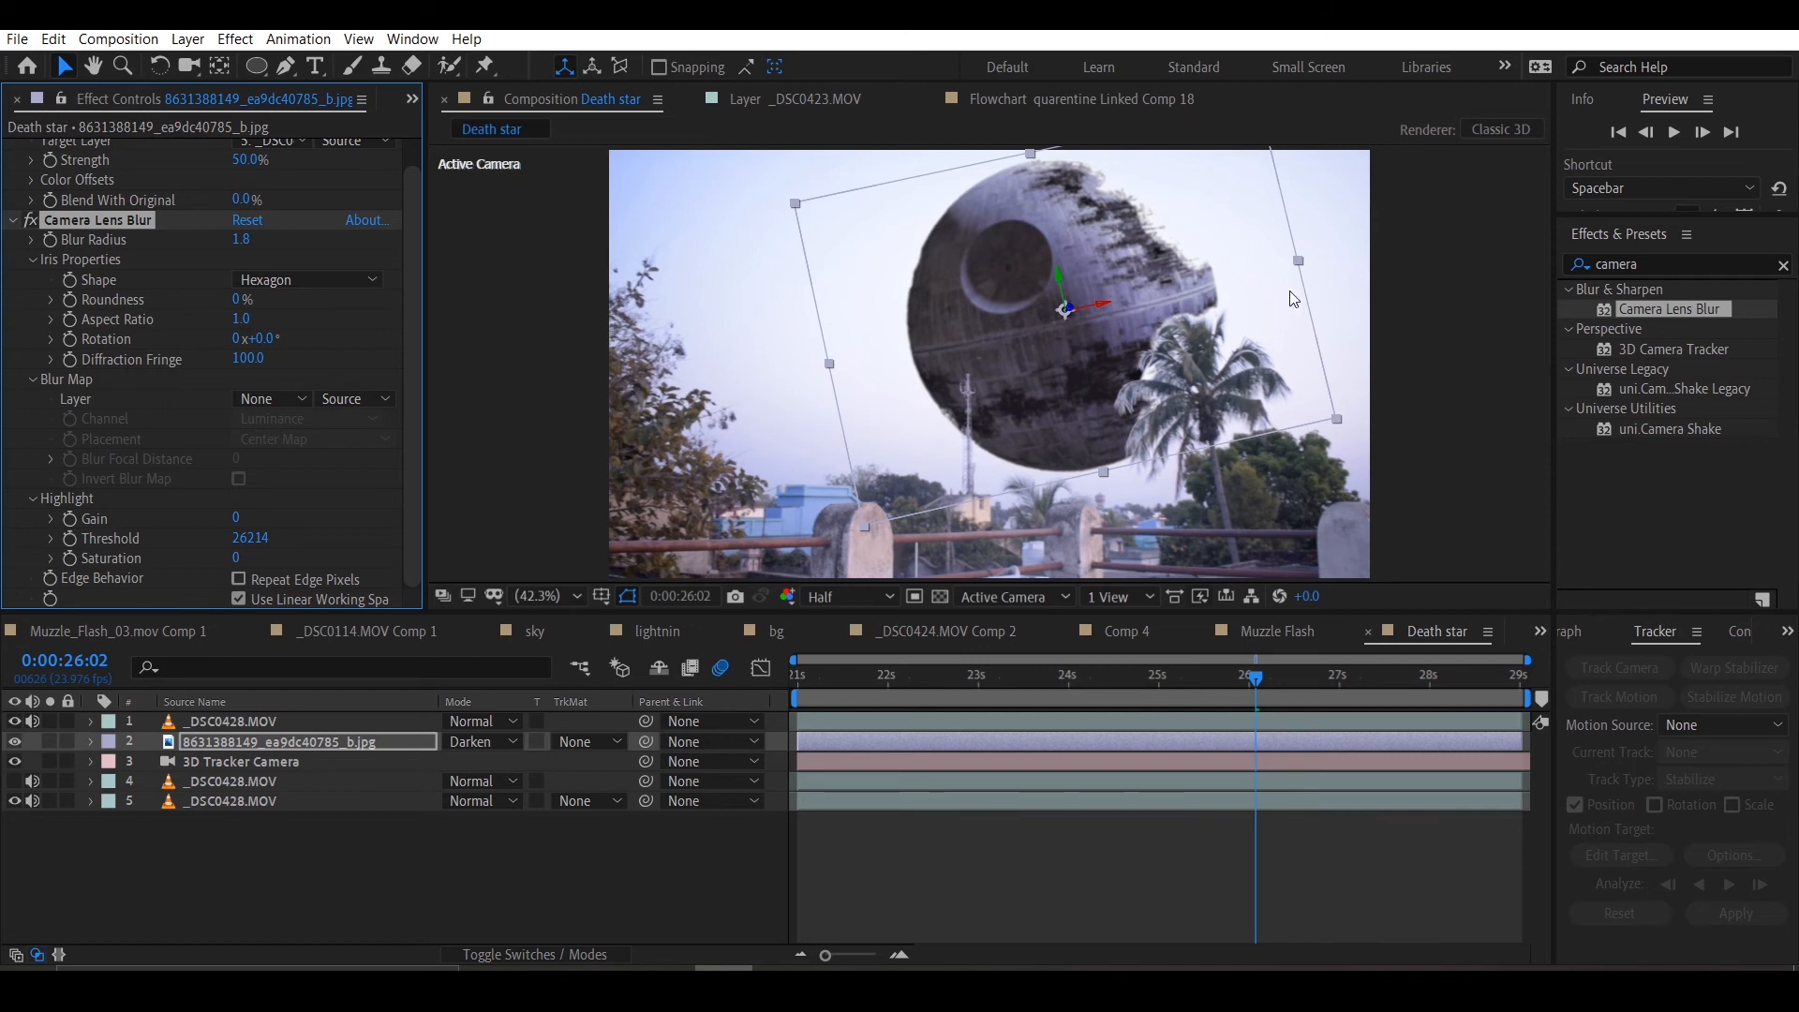
Step: Apply the Renoiser grain effect to the Death Star image layer
{"action": "left_click", "coordinate": [286, 740]}
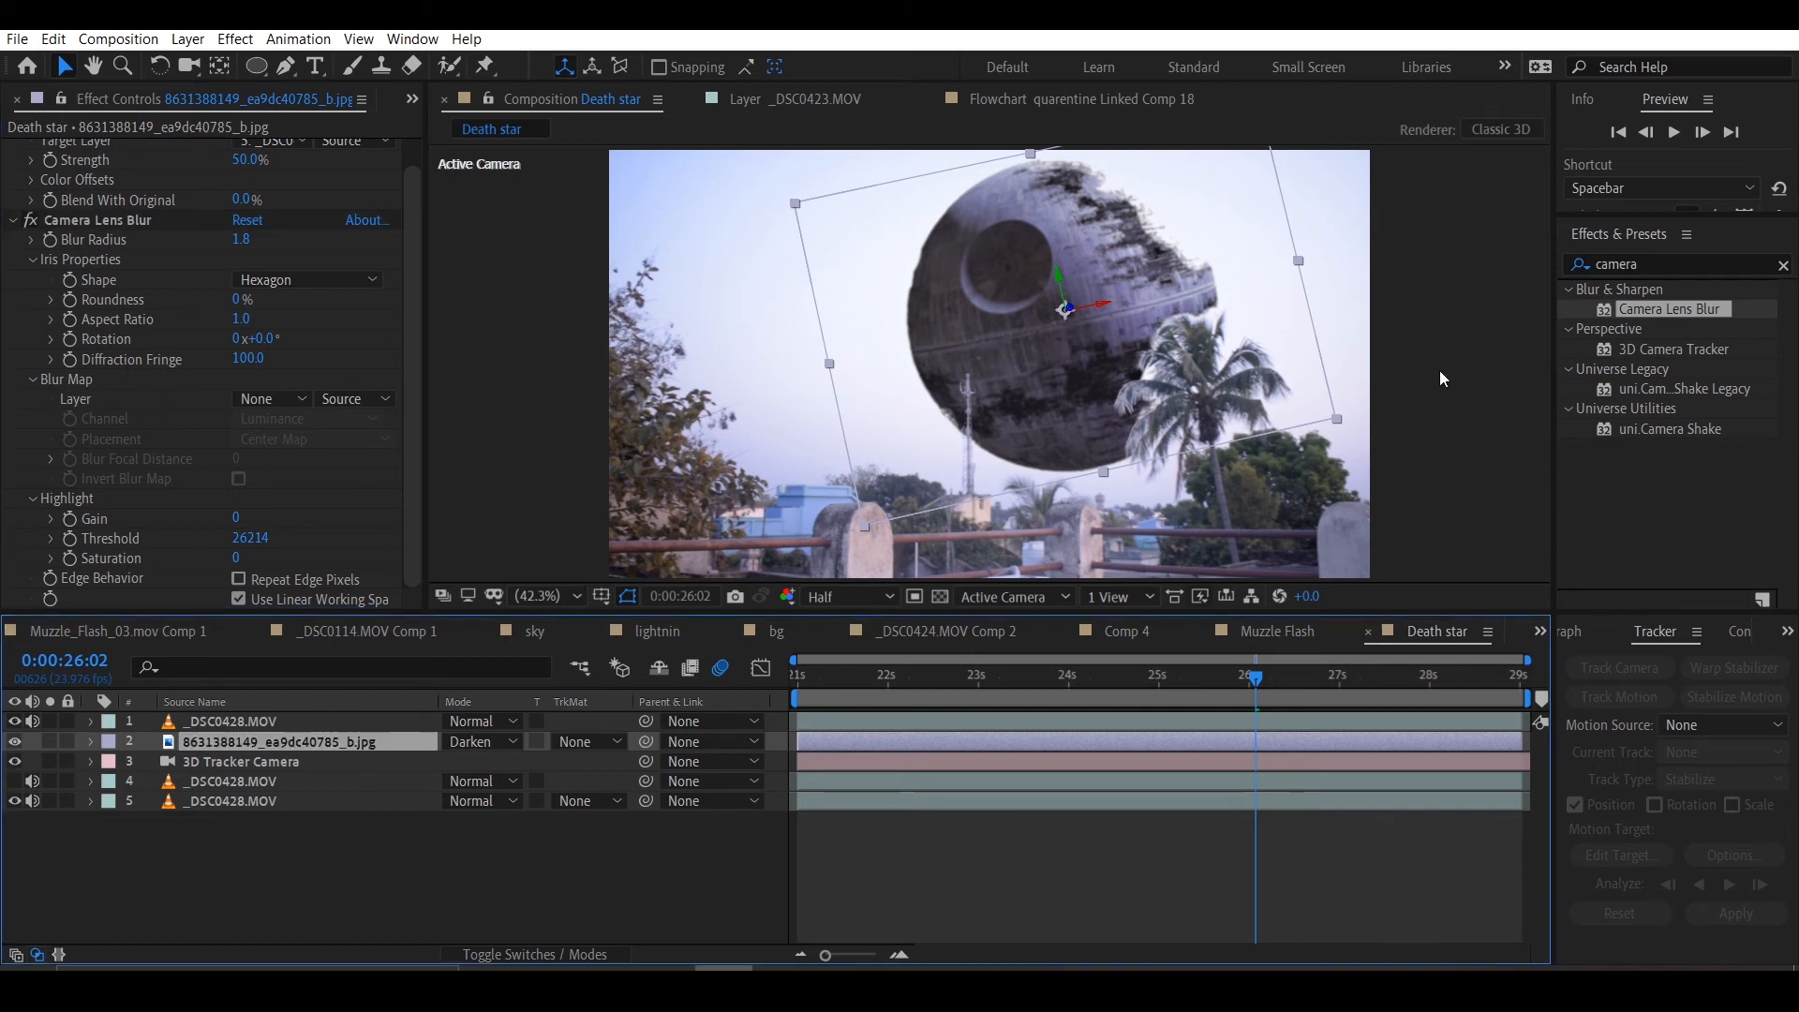
{"action": "left_click", "coordinate": [1665, 266]}
{"action": "type", "text": "renoise"}
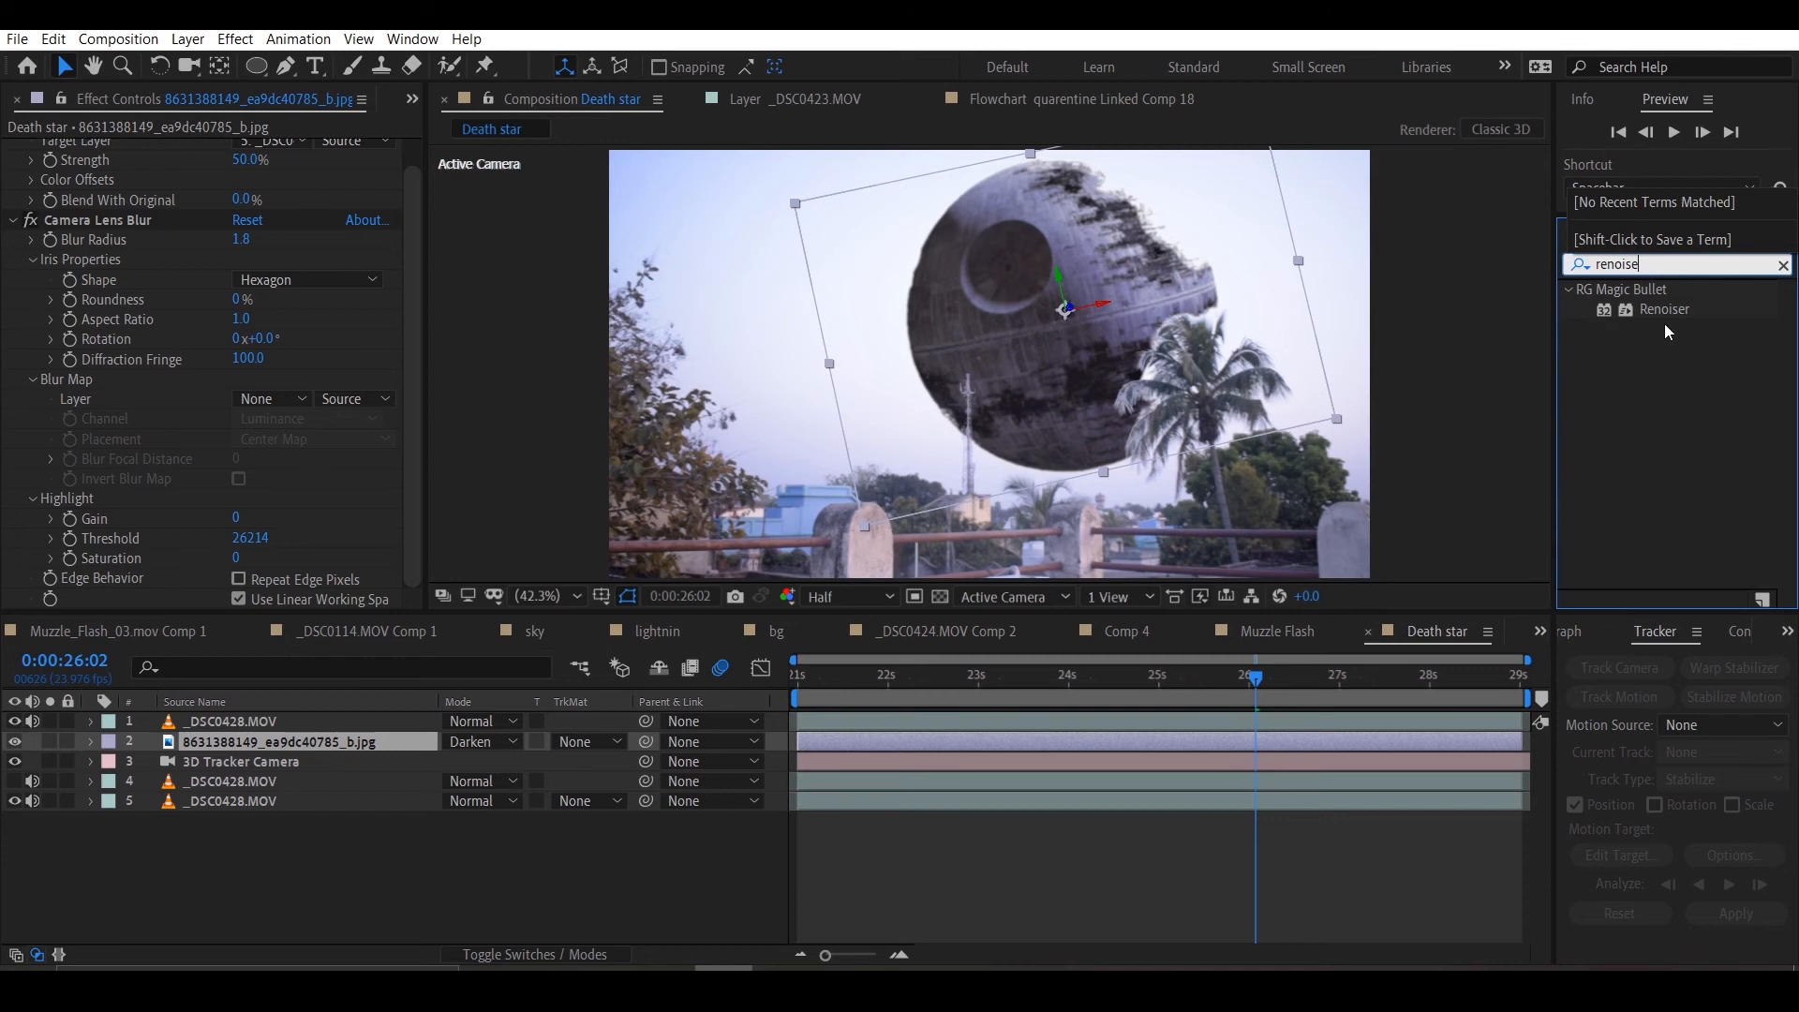
{"action": "left_click_drag", "start_coordinate": [1665, 310], "coordinate": [379, 561]}
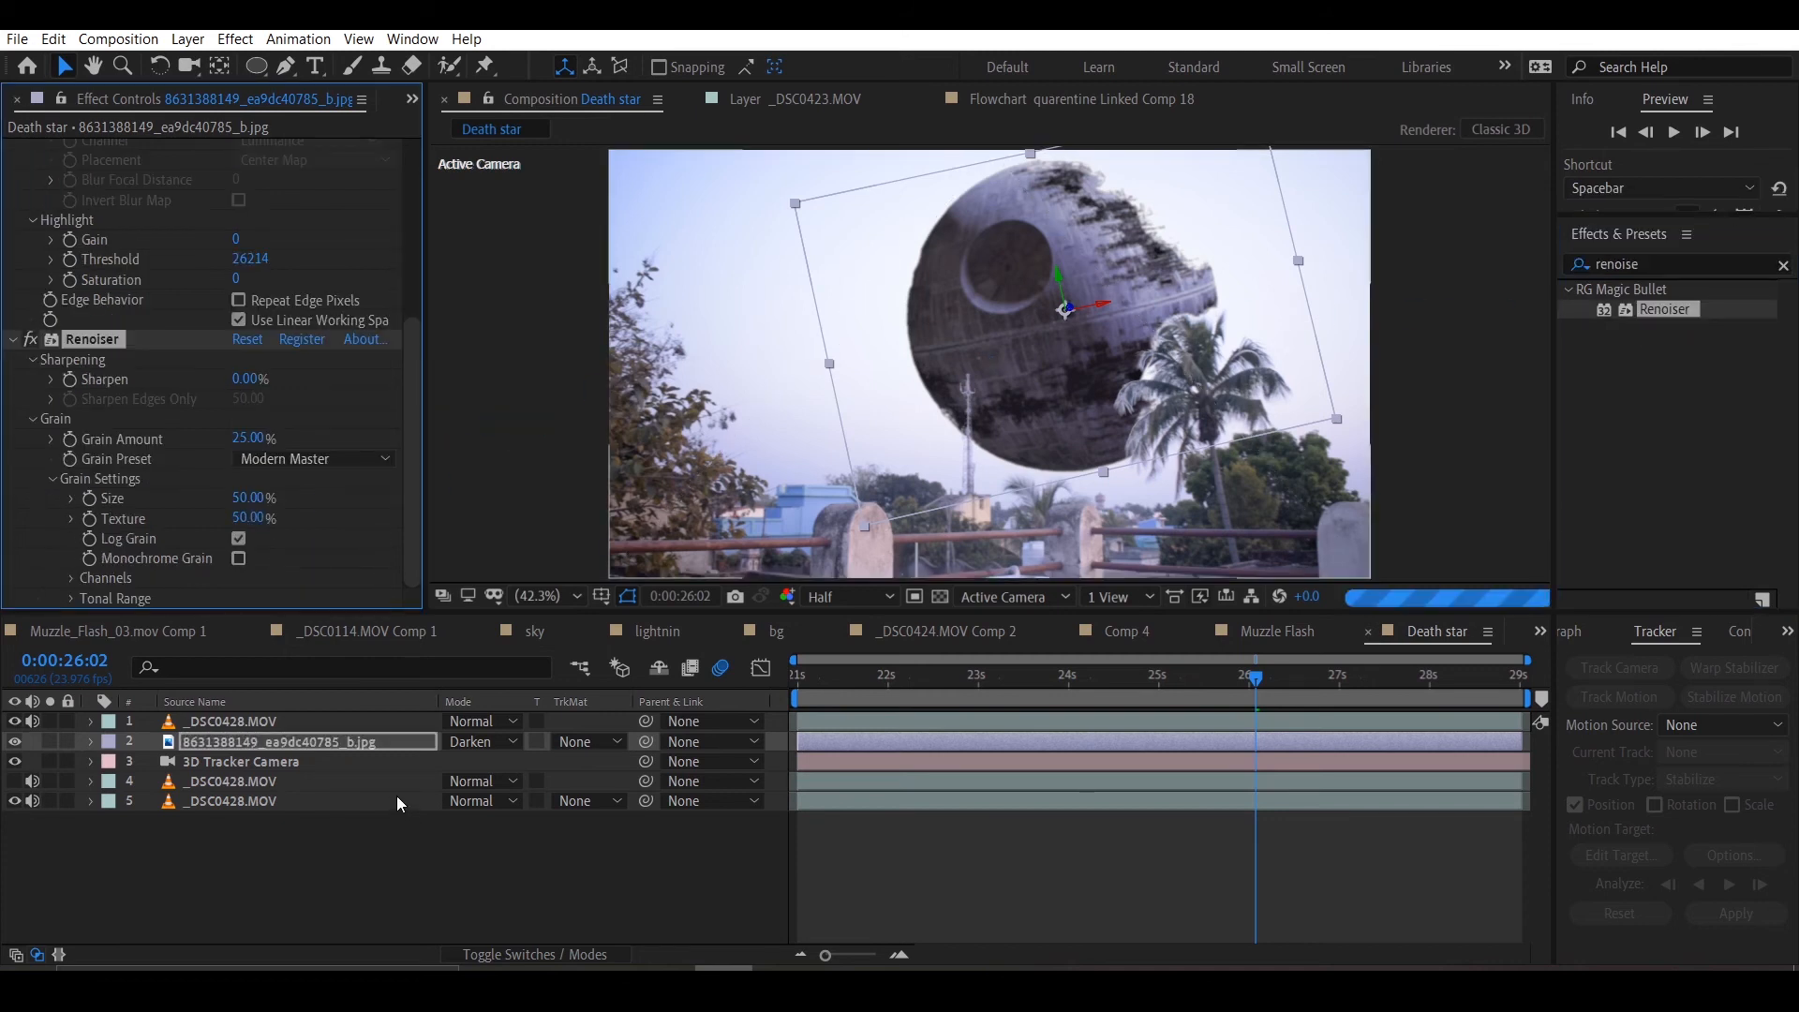
Step: Draw an elliptical mask on the Death Star image layer around the upper-left portion of the sphere
{"action": "left_click", "coordinate": [236, 742]}
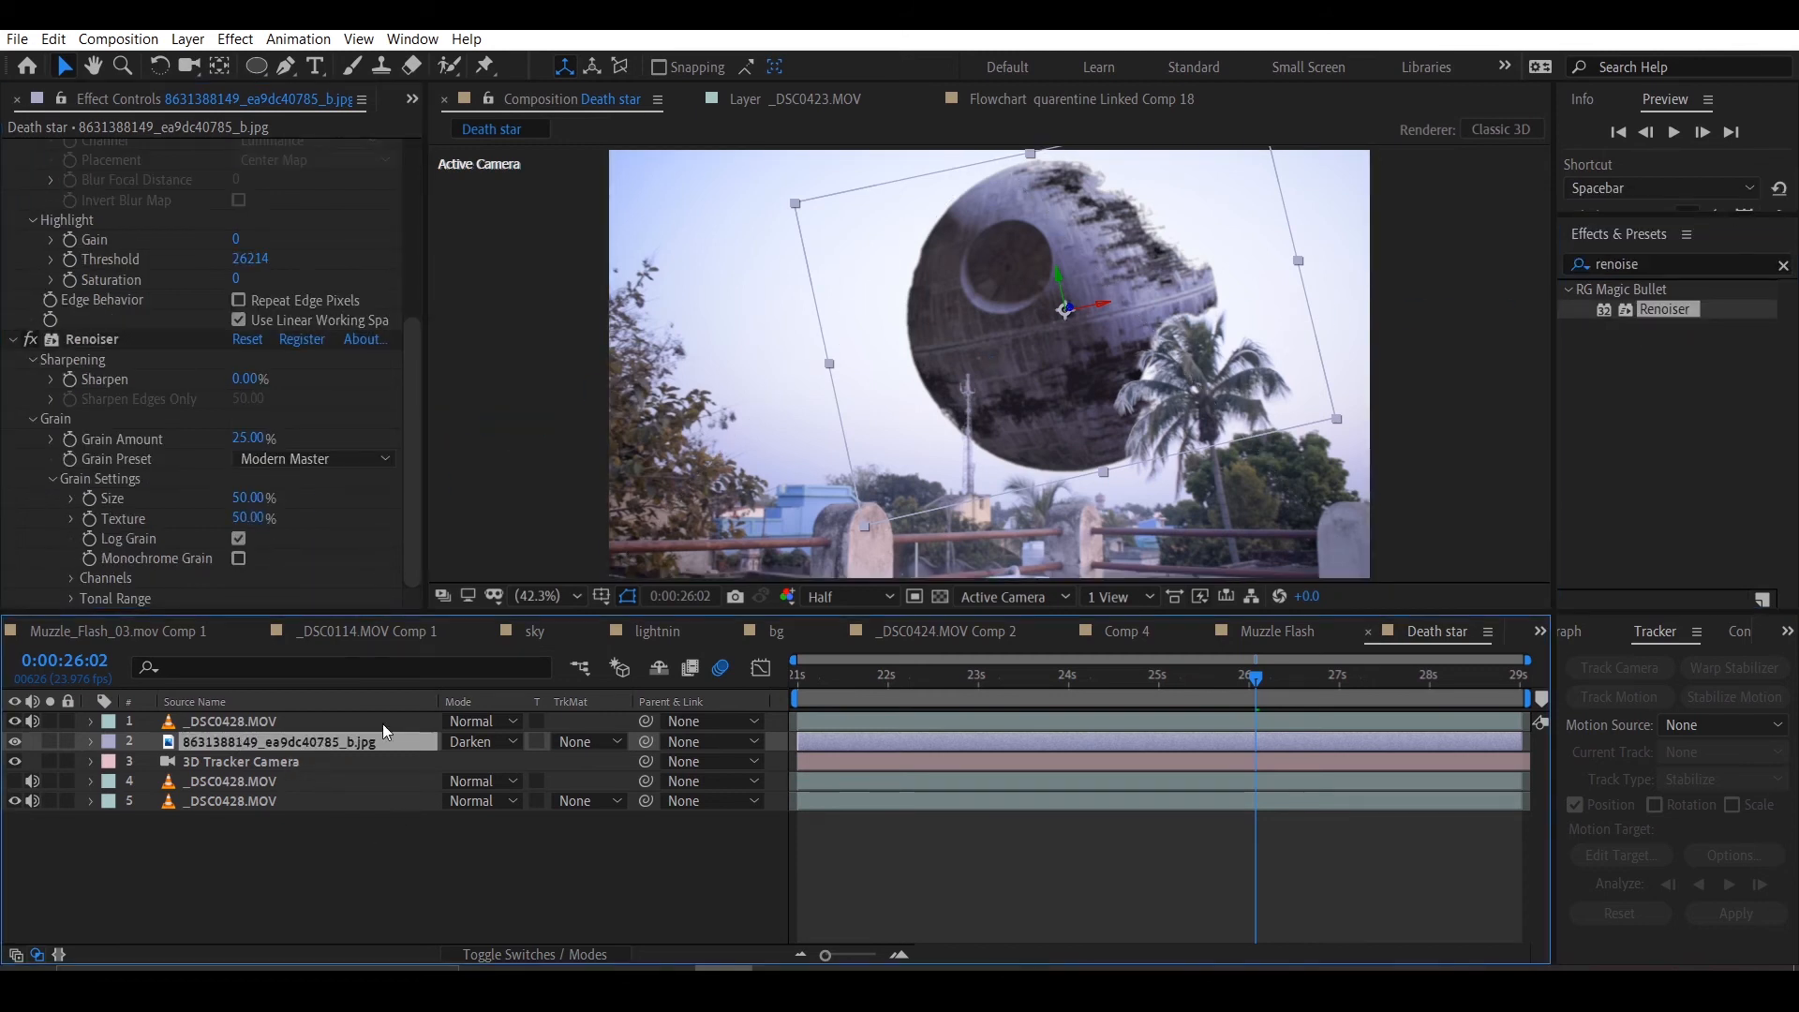
{"action": "left_click", "coordinate": [261, 68]}
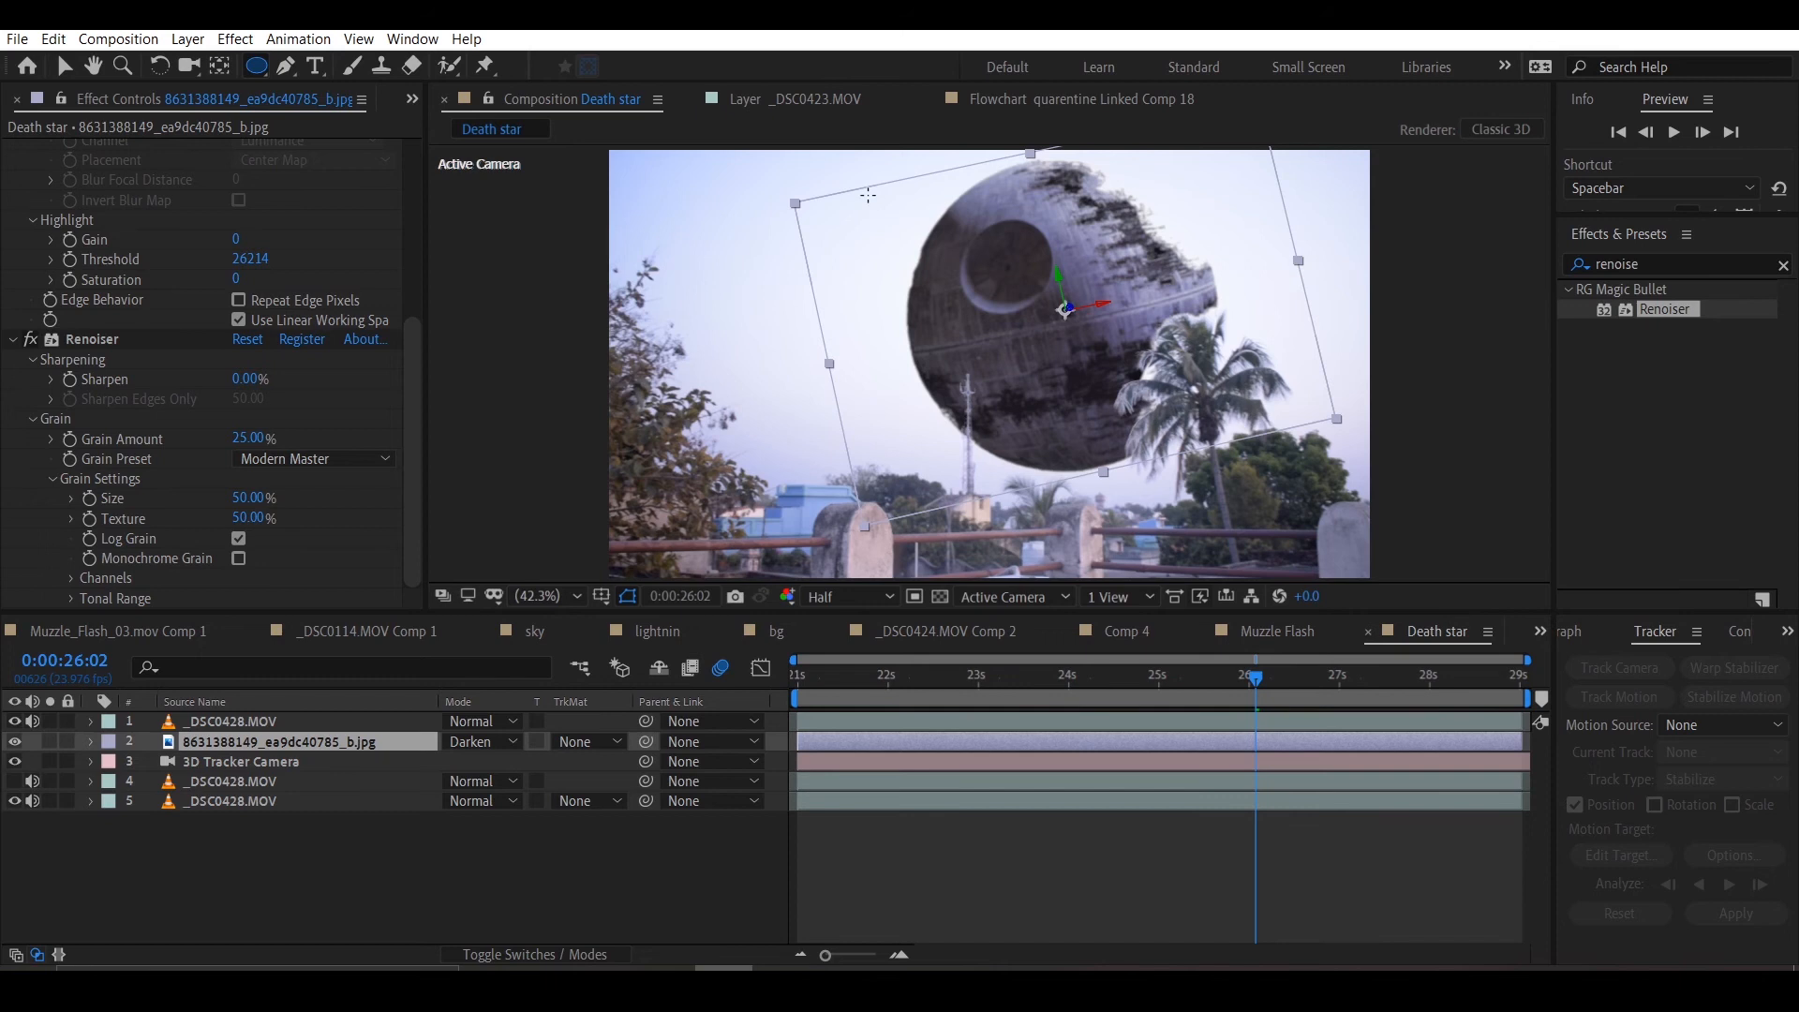
{"action": "left_click_drag", "start_coordinate": [873, 169], "coordinate": [1109, 409]}
{"action": "key", "text": "ctrl+z"}
{"action": "left_click_drag", "start_coordinate": [838, 169], "coordinate": [1156, 384]}
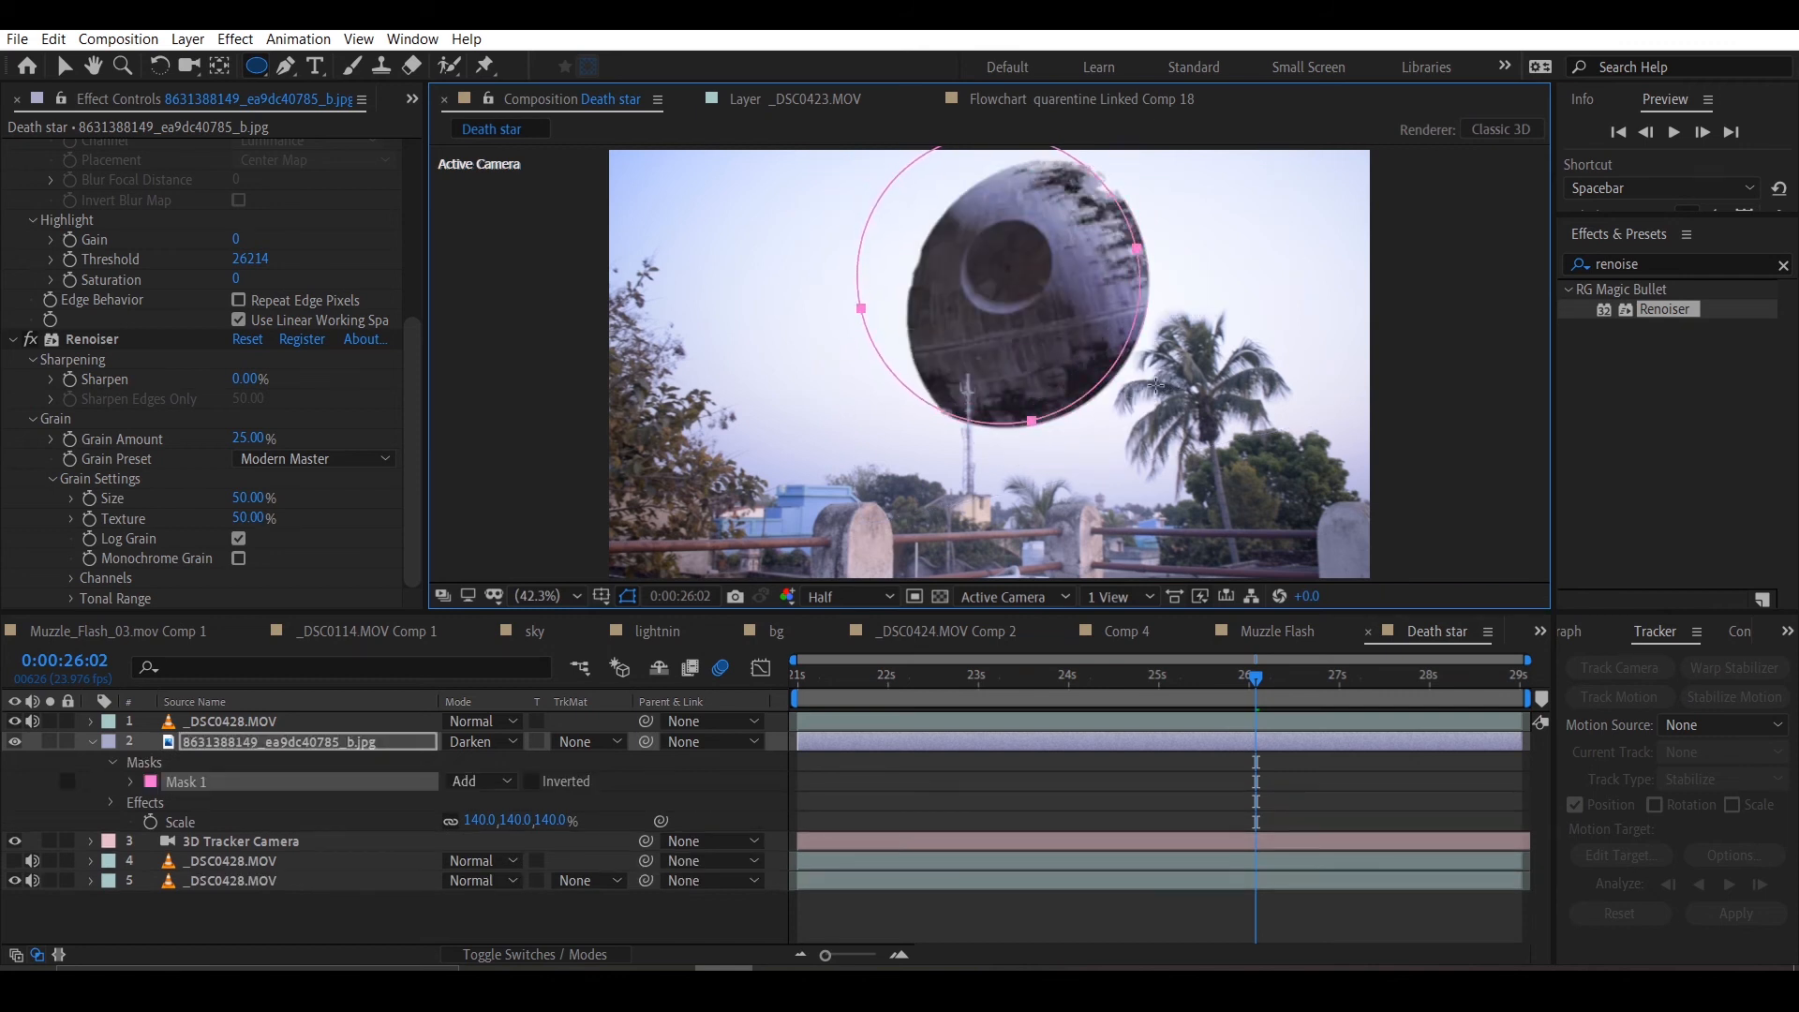
Step: Draw a second elliptical mask across the Death Star's lower portion and set its mode to Subtract
{"action": "left_click_drag", "start_coordinate": [1101, 379], "coordinate": [1283, 287]}
{"action": "key", "text": "ctrl+z"}
{"action": "mouse_move", "coordinate": [830, 391]}
{"action": "left_mouse_down"}
{"action": "mouse_move", "coordinate": [1220, 409]}
{"action": "mouse_move", "coordinate": [1311, 456]}
{"action": "left_mouse_up"}
{"action": "left_click", "coordinate": [499, 802]}
{"action": "left_click", "coordinate": [521, 695]}
Step: Feather the Death Star layer's masks, with Mask 1 at 209 pixels and Mask 2 at 92 pixels
{"action": "key", "text": "f"}
{"action": "left_click_drag", "start_coordinate": [510, 783], "coordinate": [768, 780]}
{"action": "left_click_drag", "start_coordinate": [483, 821], "coordinate": [602, 816]}
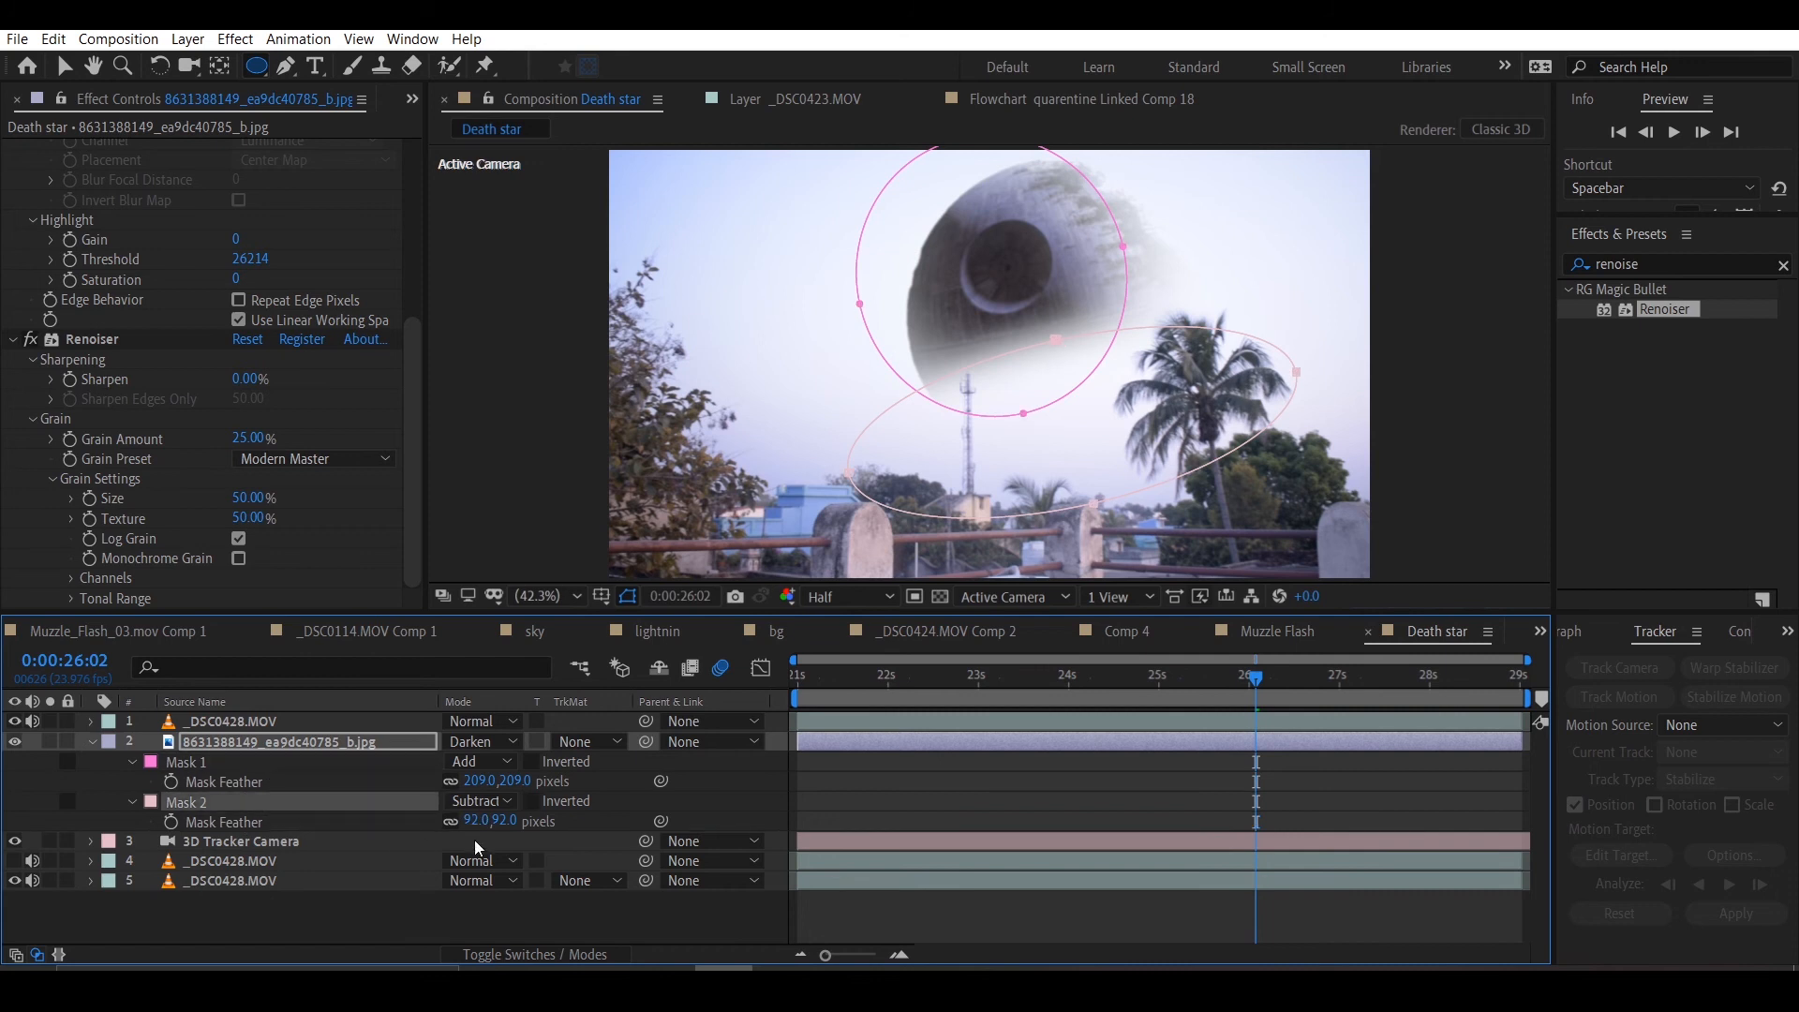
Step: Adjust the expansion of the subtracting Mask 2 and set its feather to 208 pixels
{"action": "key", "text": "e"}
{"action": "left_click", "coordinate": [228, 742]}
{"action": "key", "text": "ctrl+grave"}
{"action": "left_click", "coordinate": [111, 781]}
{"action": "left_click", "coordinate": [110, 761]}
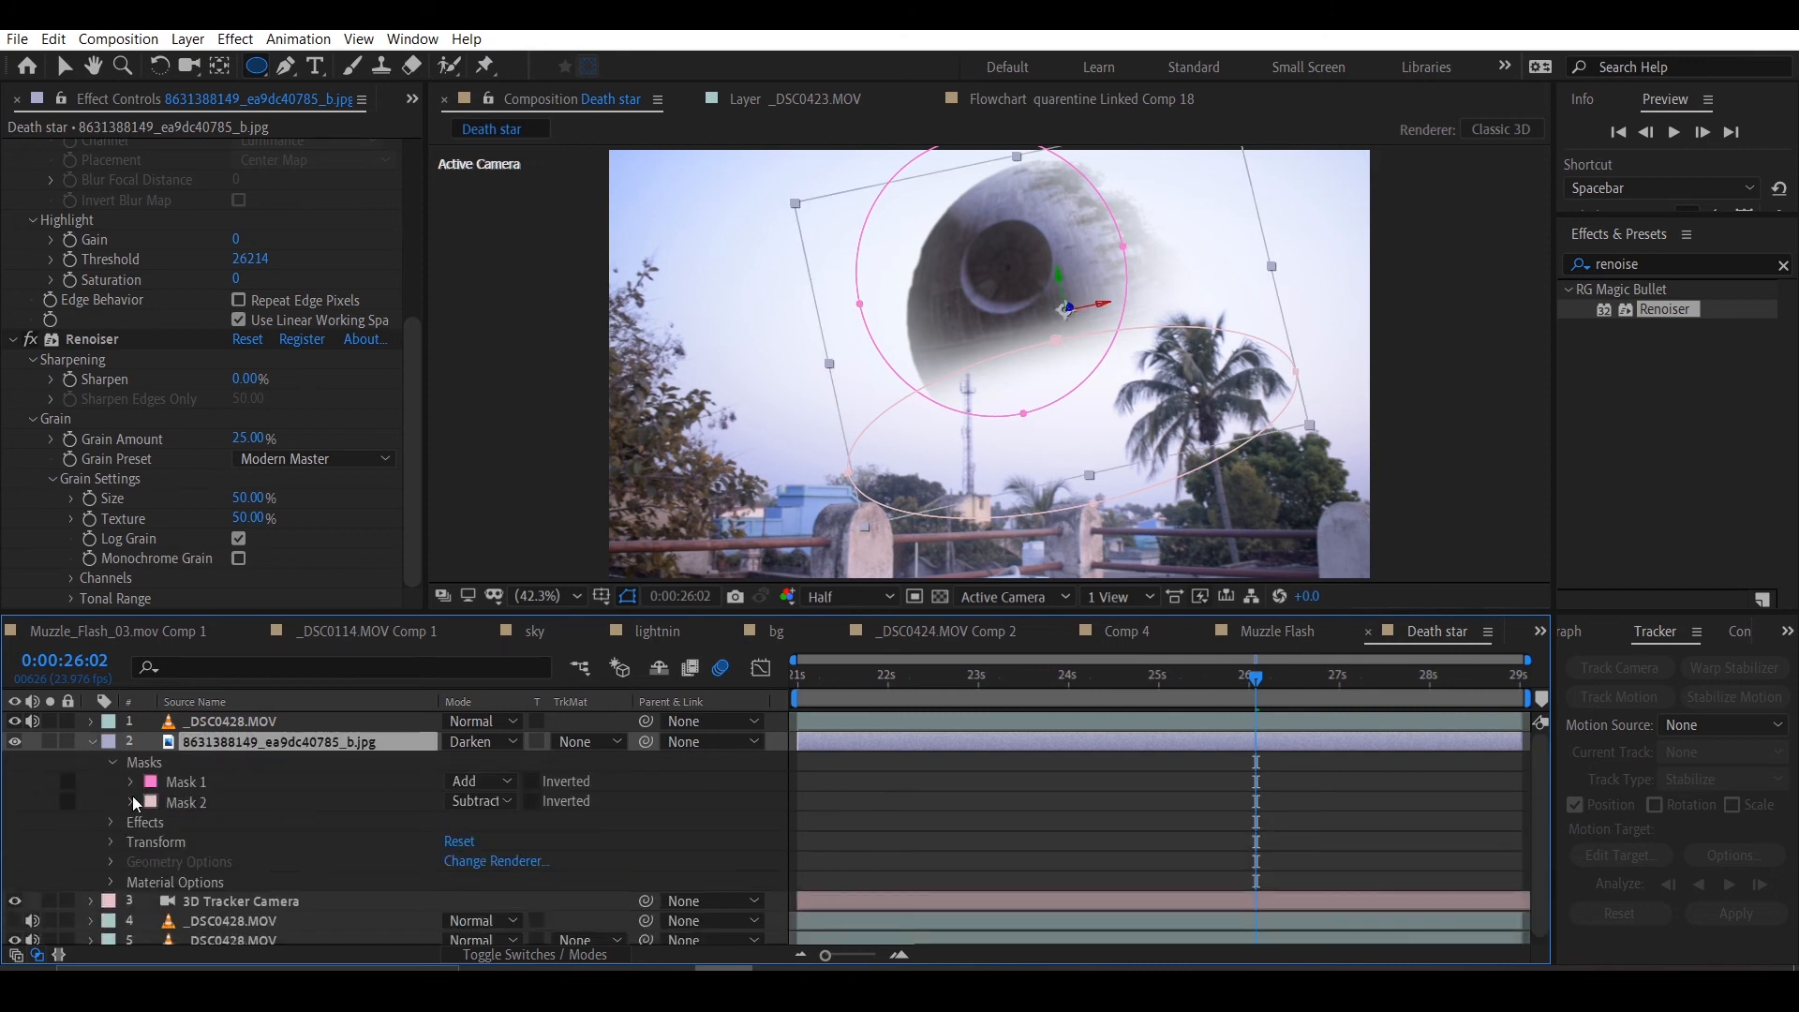
{"action": "left_click", "coordinate": [132, 802]}
{"action": "left_click_drag", "start_coordinate": [463, 881], "coordinate": [324, 891]}
{"action": "mouse_move", "coordinate": [459, 882]}
{"action": "left_mouse_down"}
{"action": "mouse_move", "coordinate": [486, 877]}
{"action": "mouse_move", "coordinate": [435, 862]}
{"action": "mouse_move", "coordinate": [451, 862]}
{"action": "left_mouse_up"}
{"action": "left_click", "coordinate": [131, 783]}
{"action": "mouse_move", "coordinate": [509, 920]}
{"action": "left_mouse_down"}
{"action": "mouse_move", "coordinate": [673, 919]}
{"action": "mouse_move", "coordinate": [540, 923]}
{"action": "left_mouse_up"}
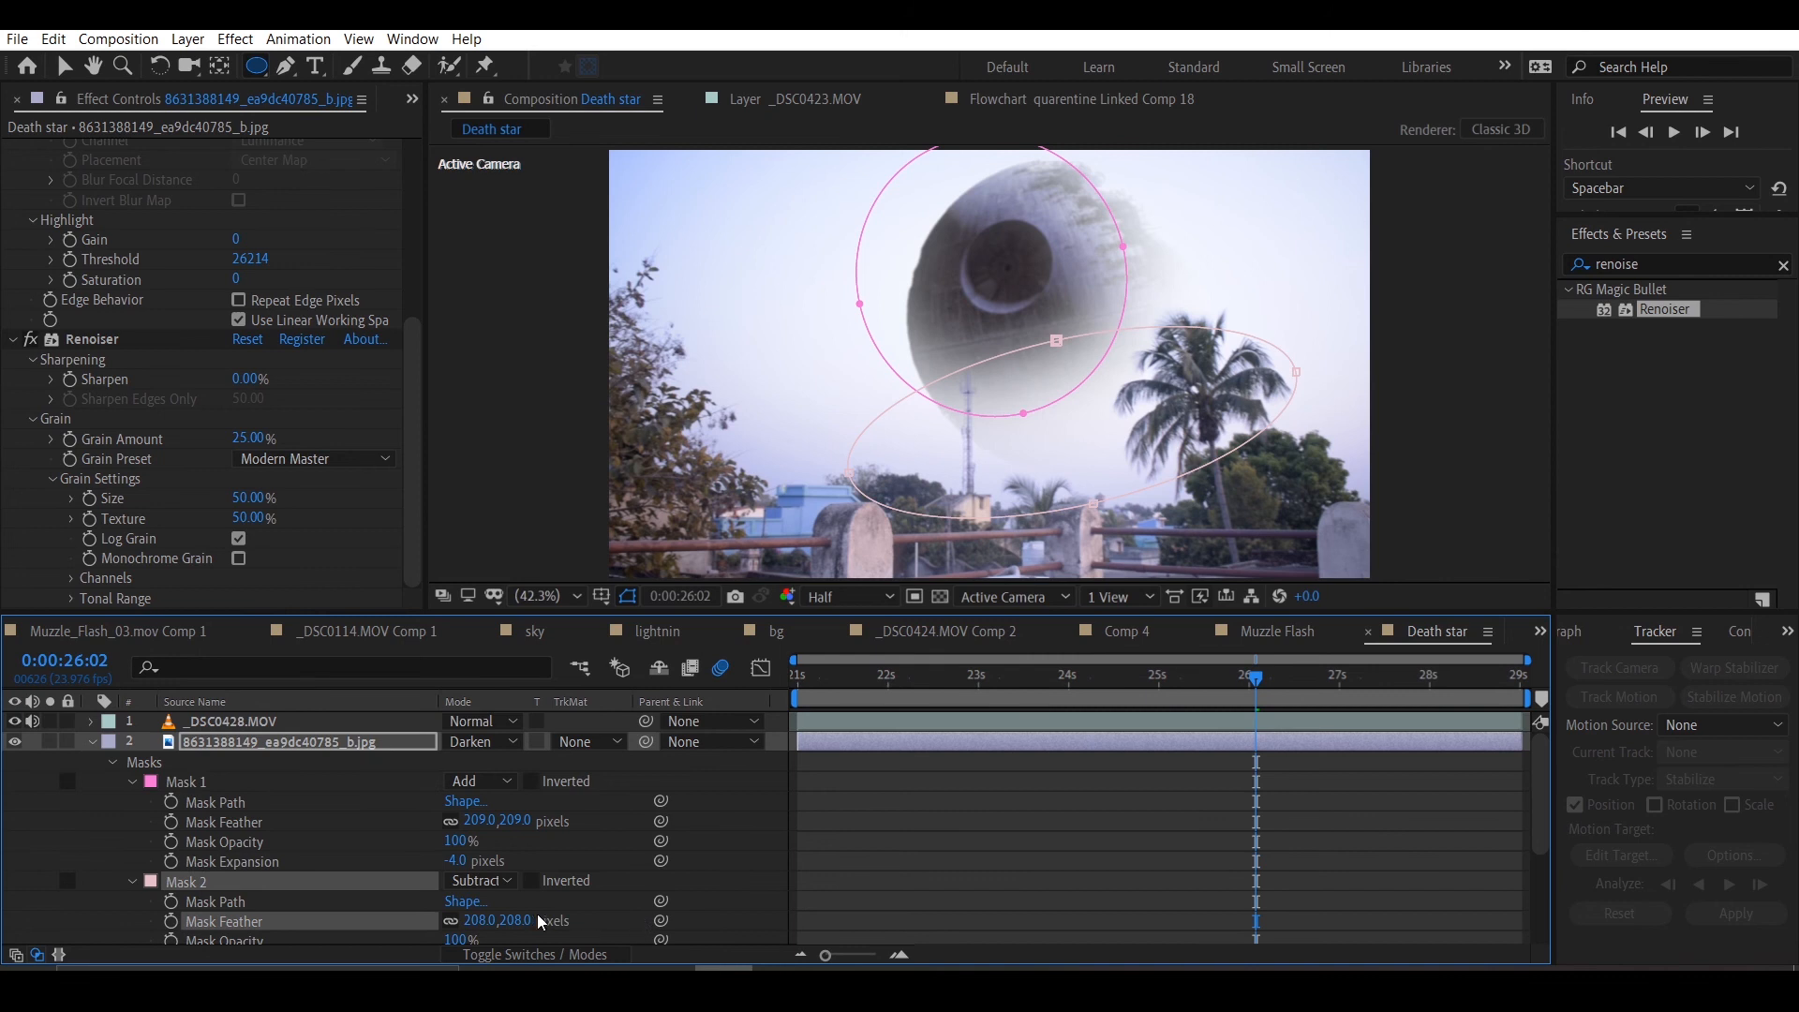
Step: Set Mask 1's expansion to 35 pixels and its feather to 263 pixels
{"action": "left_click_drag", "start_coordinate": [457, 860], "coordinate": [593, 873]}
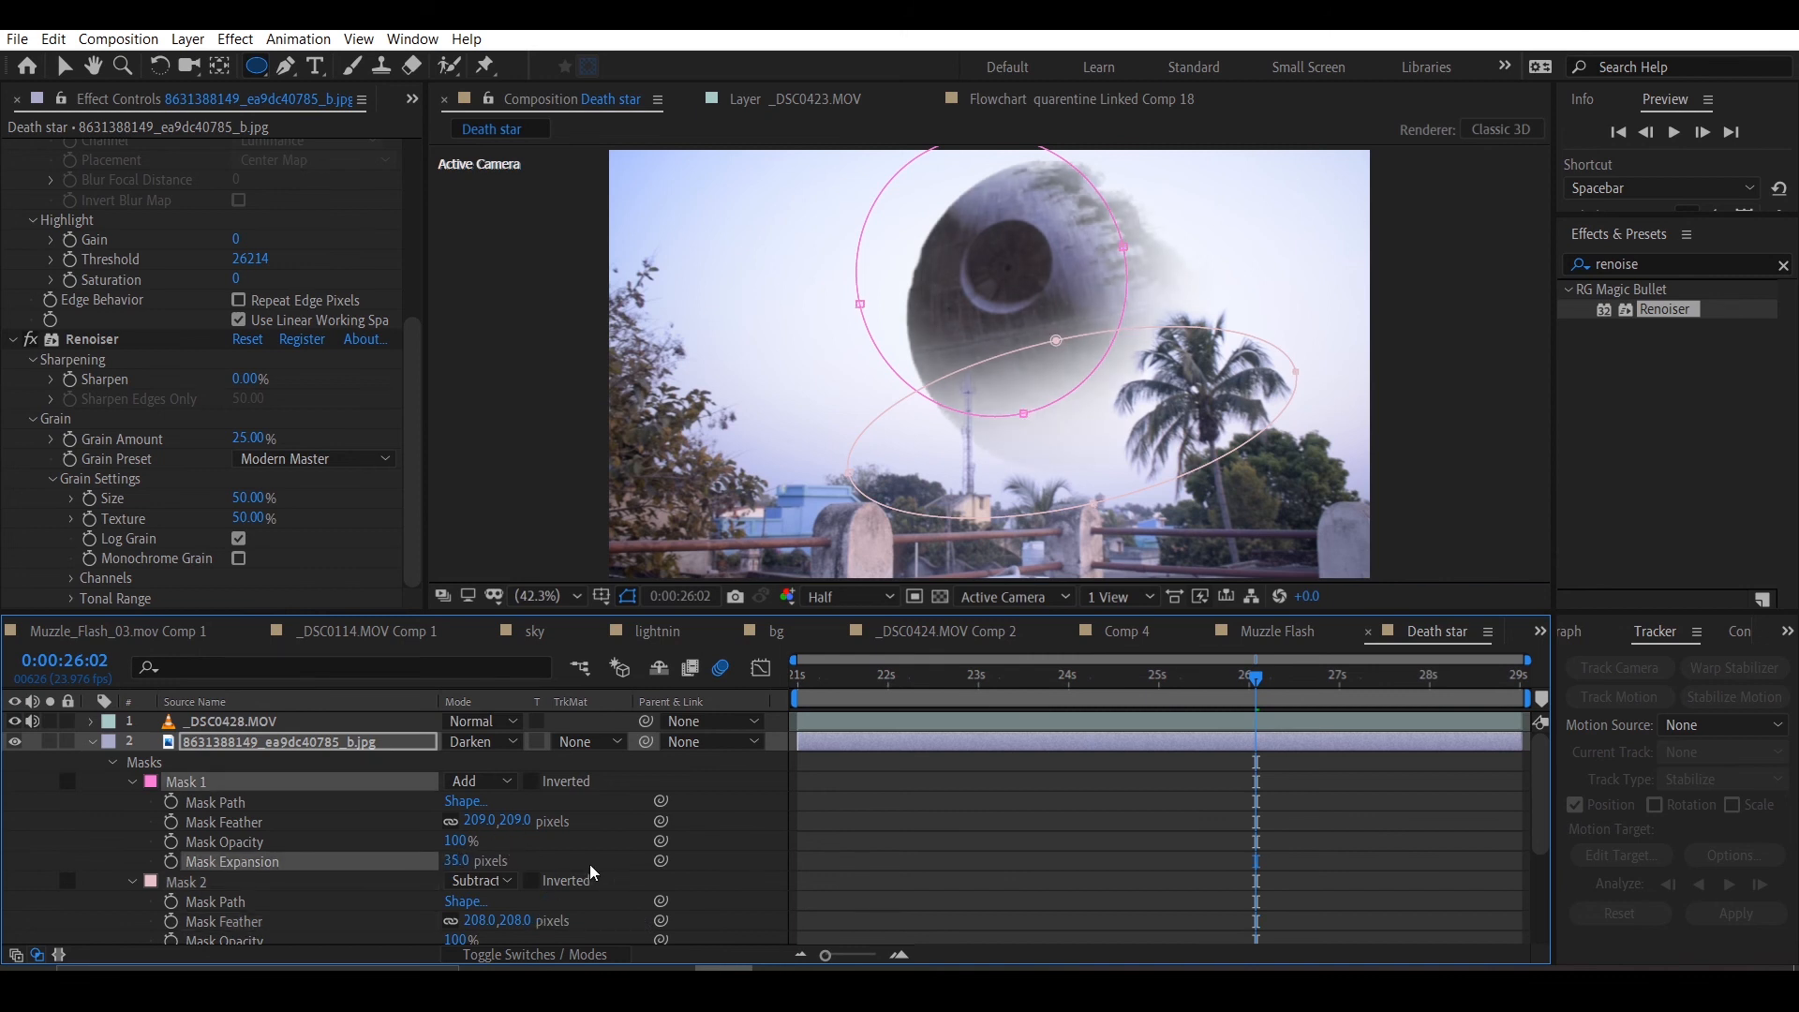
{"action": "left_click_drag", "start_coordinate": [519, 822], "coordinate": [583, 826]}
{"action": "left_click", "coordinate": [856, 880]}
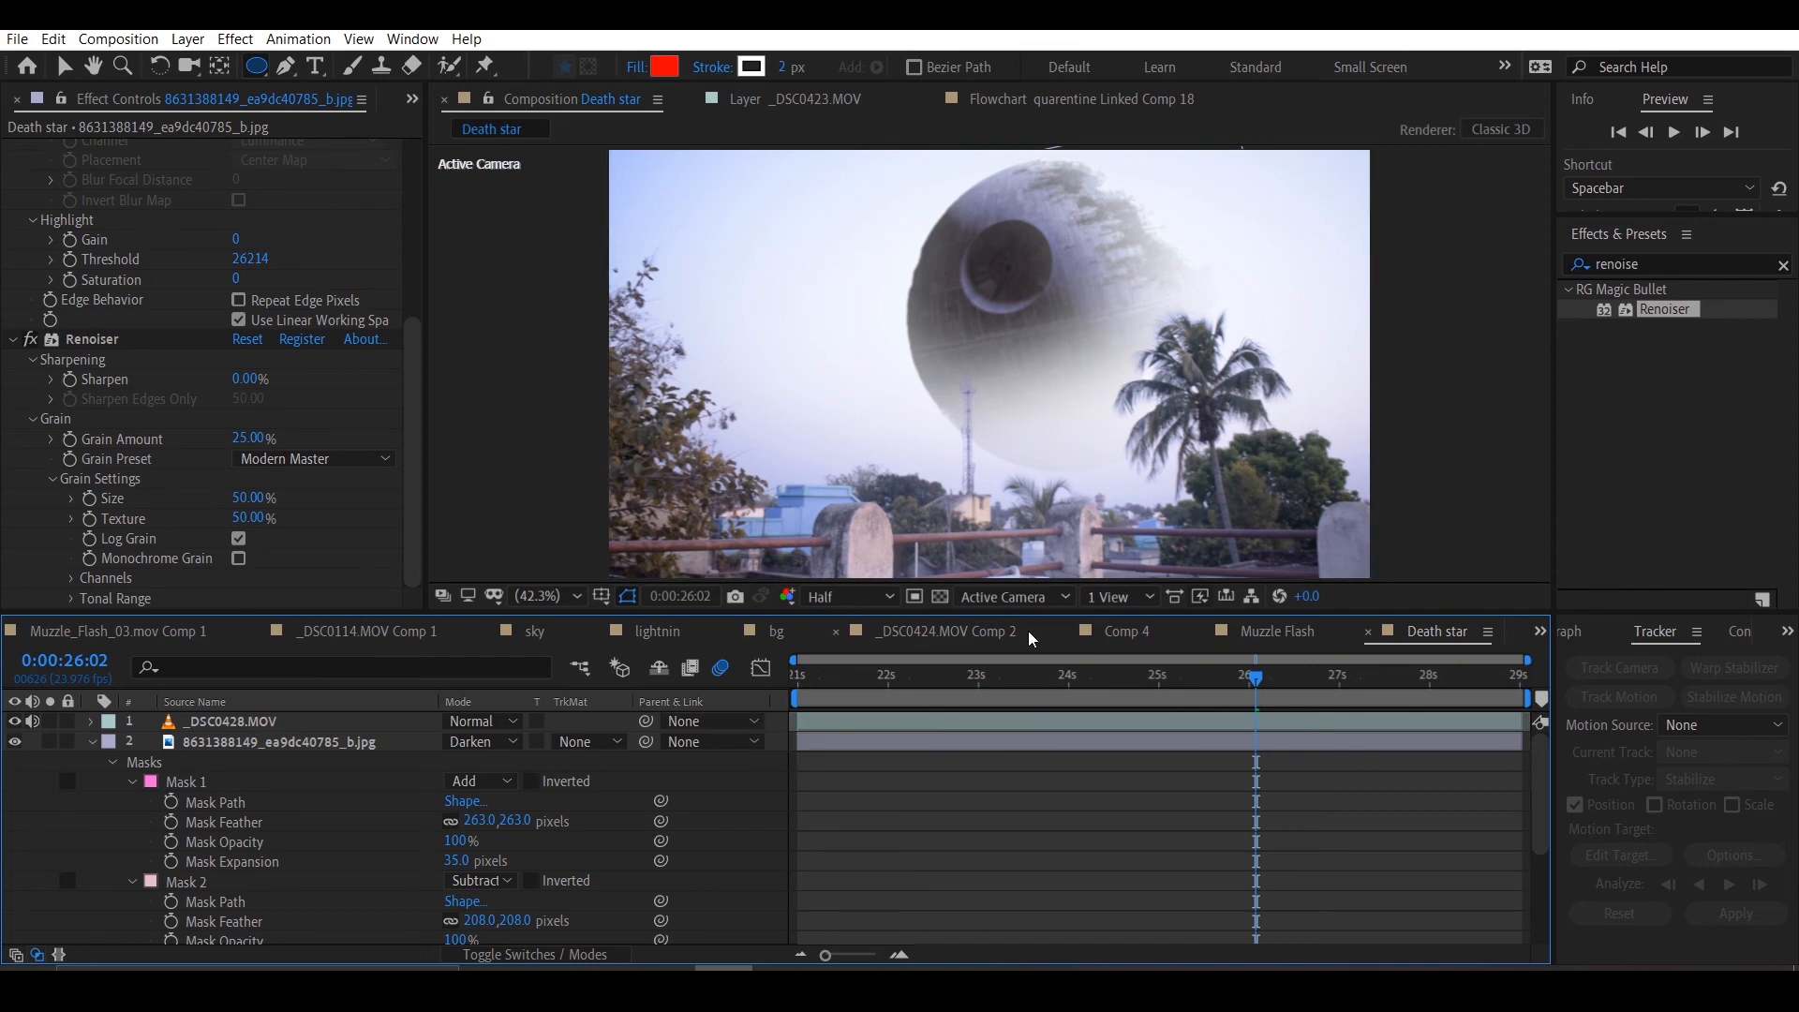
Step: Collapse the Death Star layer's properties and preview the composition from 0:00:23:02
{"action": "left_click", "coordinate": [94, 744]}
{"action": "left_click", "coordinate": [986, 677]}
{"action": "key", "text": "space"}
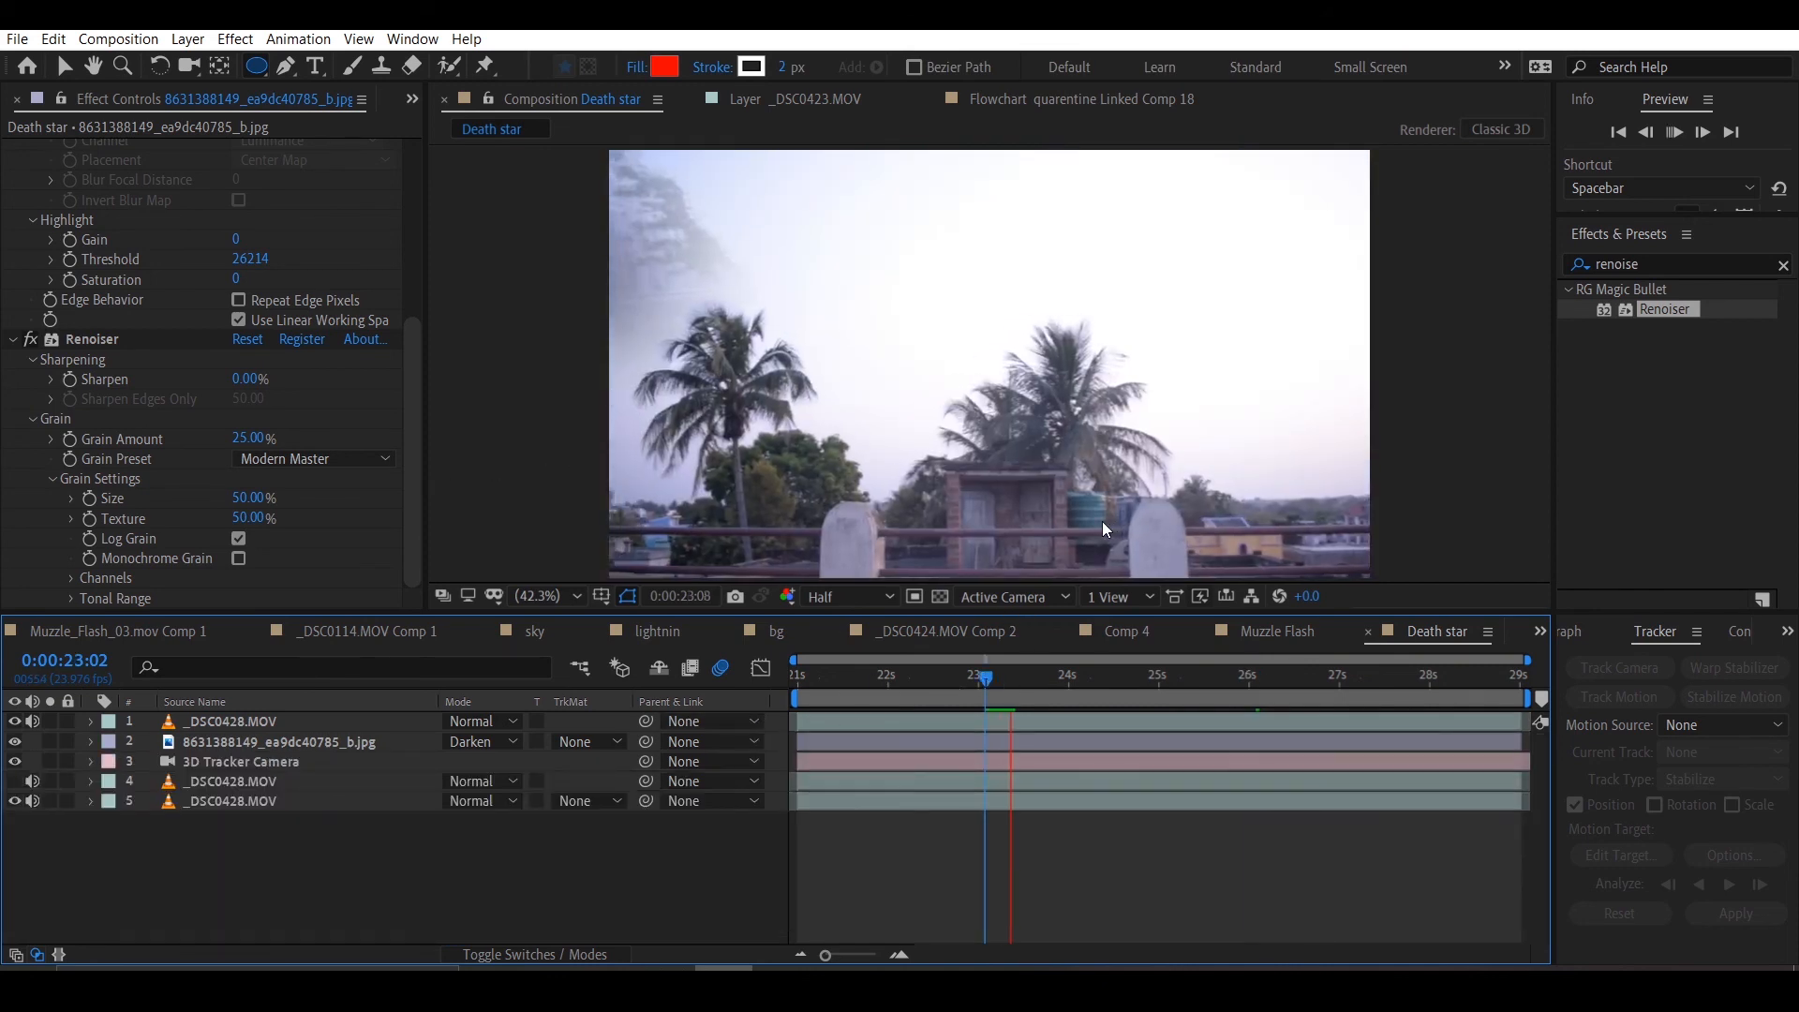